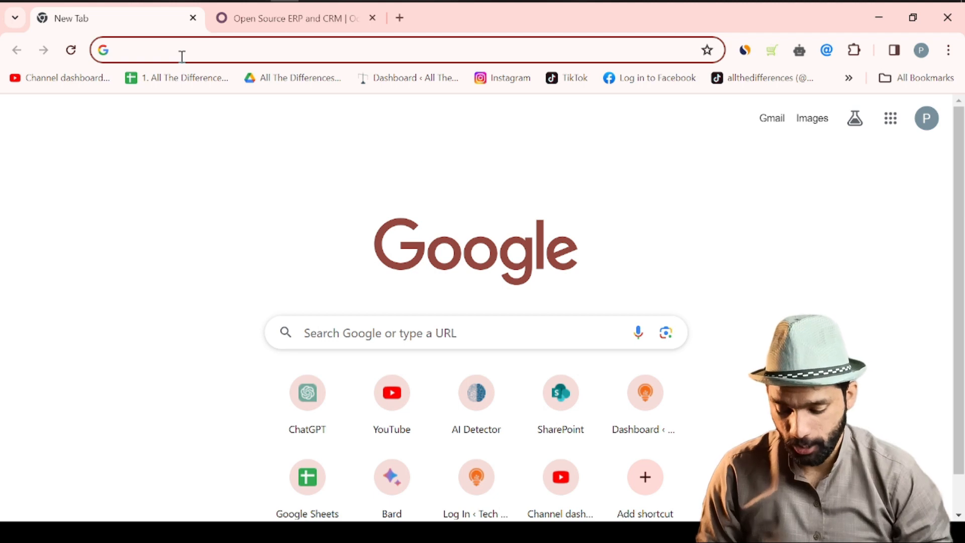
- Search Google for odoo and switch to the odoo.com homepage
key("Return")
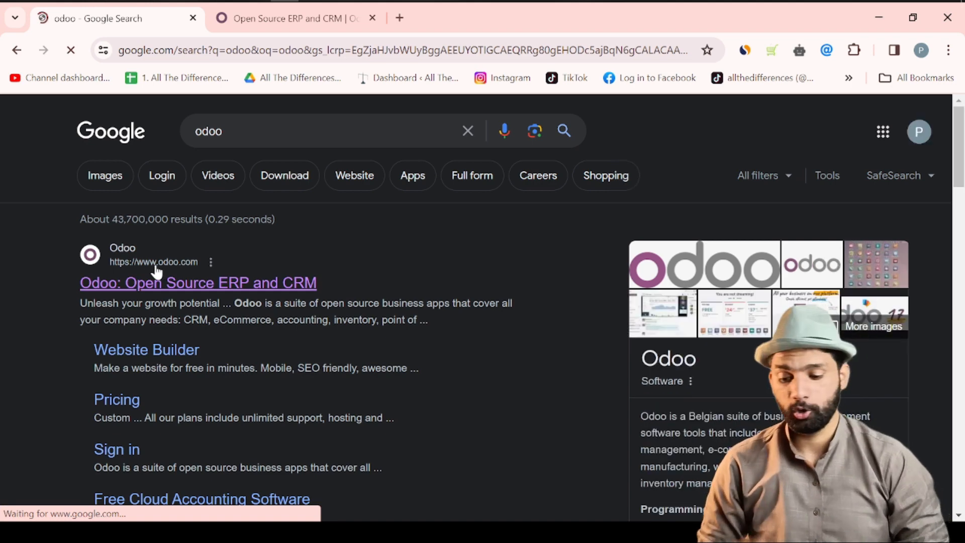
left_click(302, 15)
left_click_drag(64, 208, 808, 218)
left_click(651, 266)
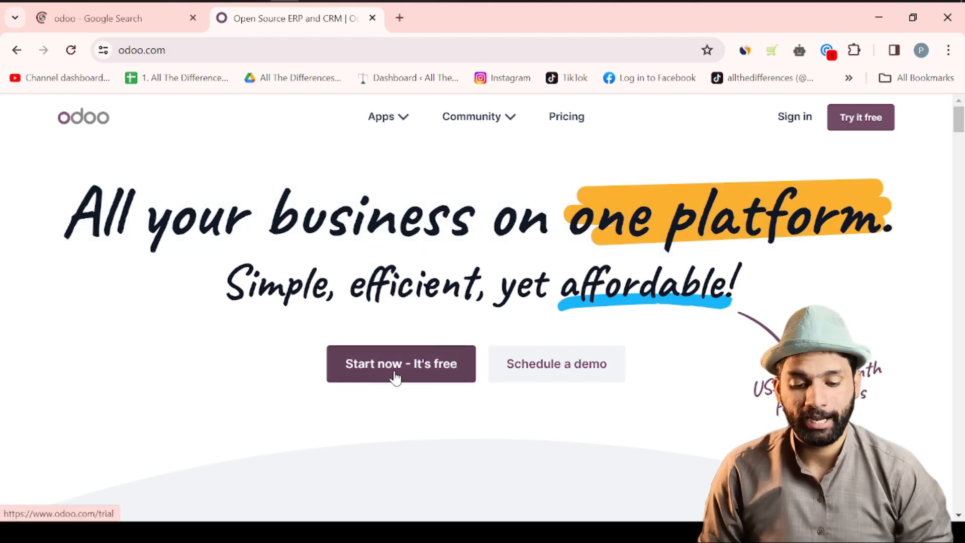
- Browse the odoo.com app grid, then start the free trial with 'Start now - It's free'
scroll(395, 377, "down", 15)
scroll(395, 377, "up", 7)
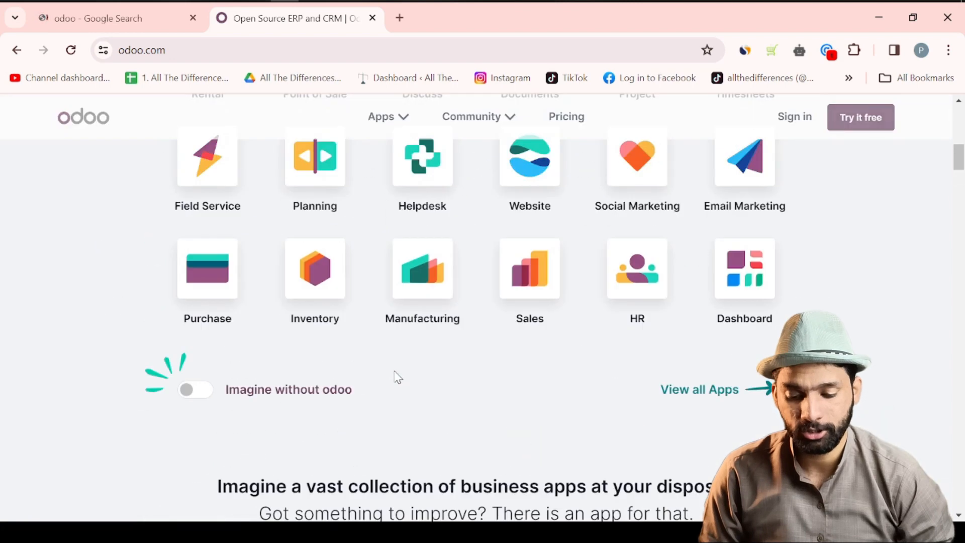
scroll(397, 377, "up", 2)
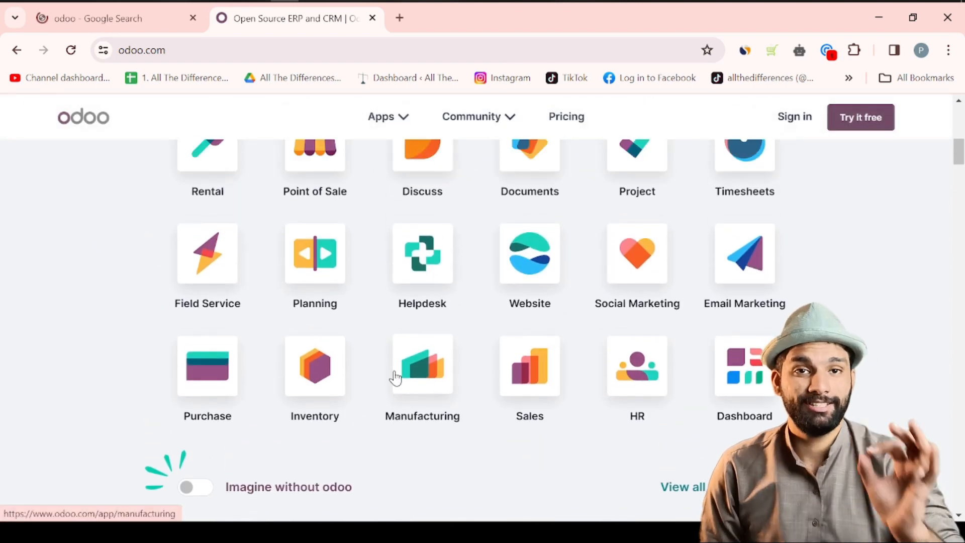
scroll(98, 328, "up", 2)
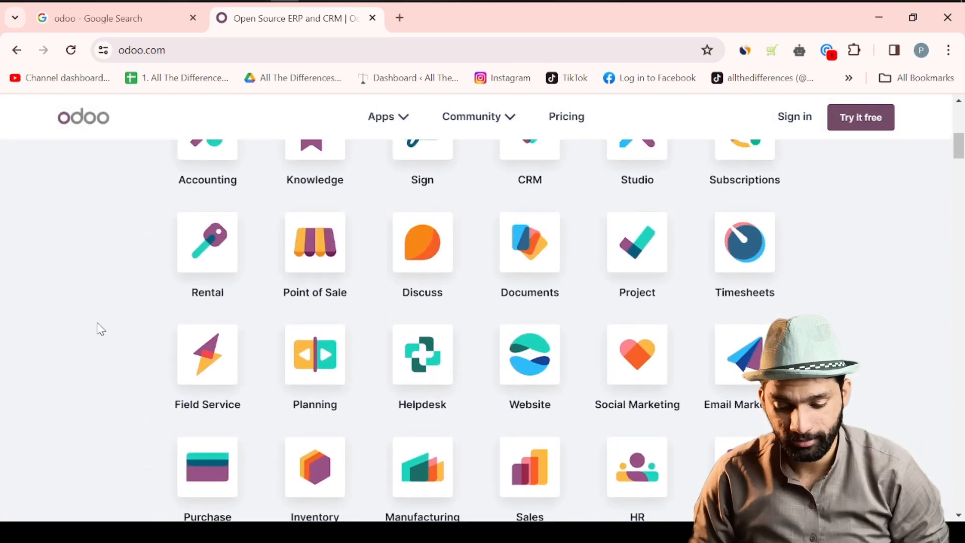
scroll(100, 329, "up", 3)
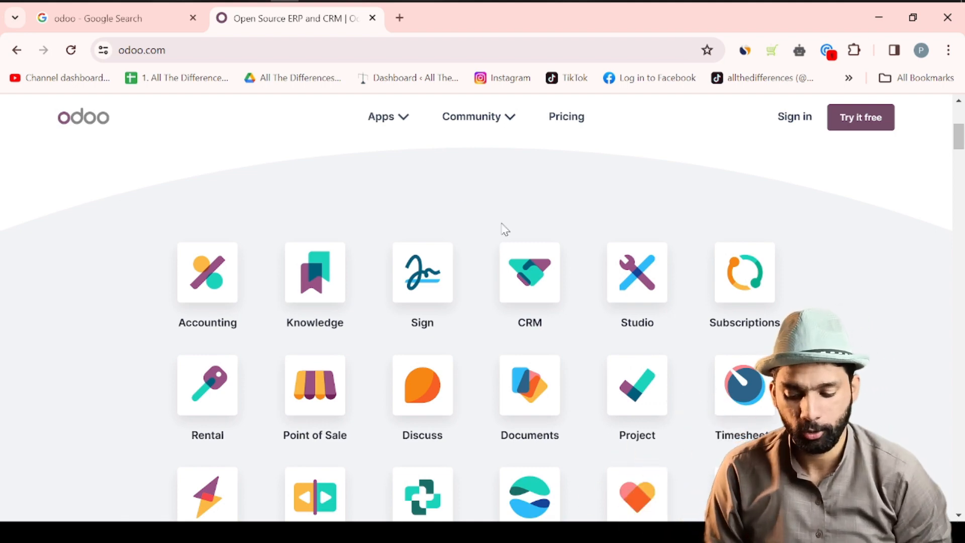
scroll(505, 227, "down", 3)
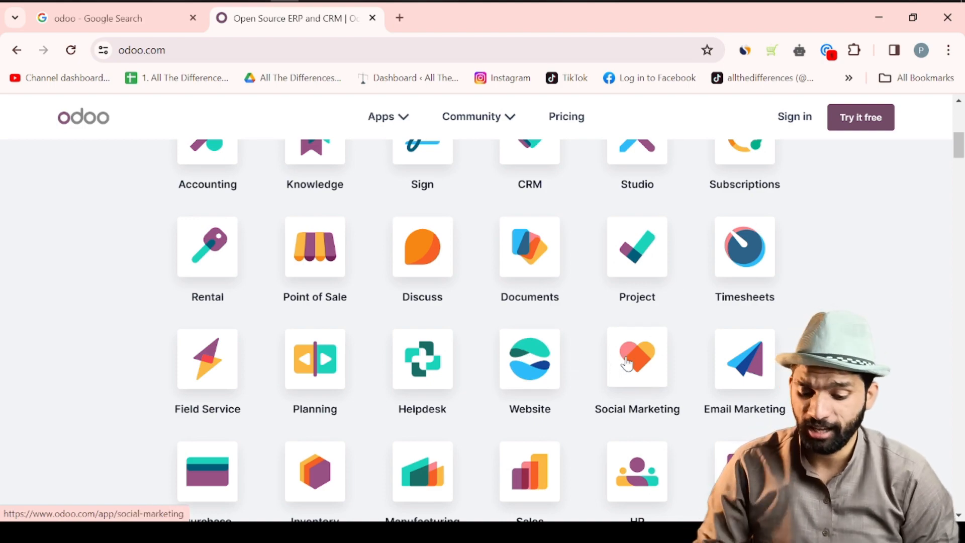
scroll(627, 363, "down", 20)
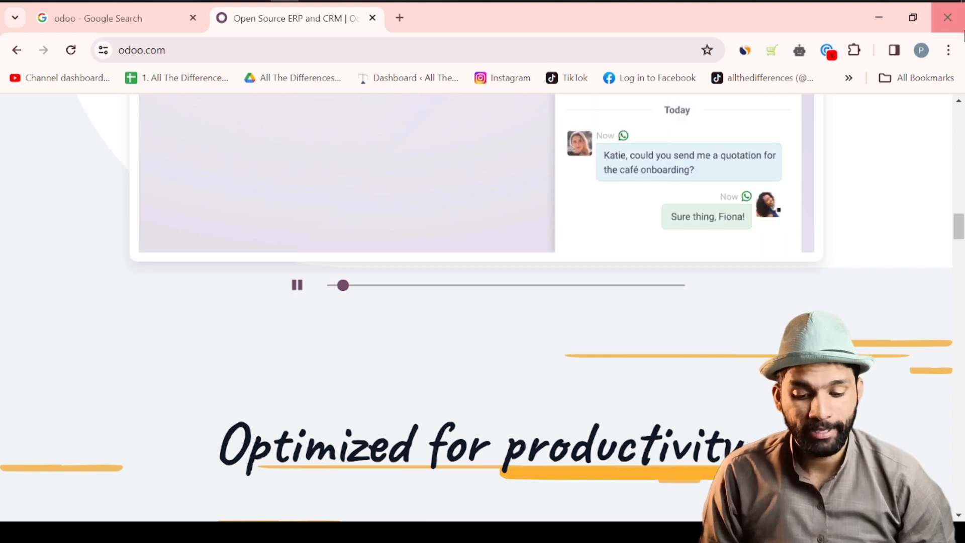
left_click_drag(958, 227, 957, 120)
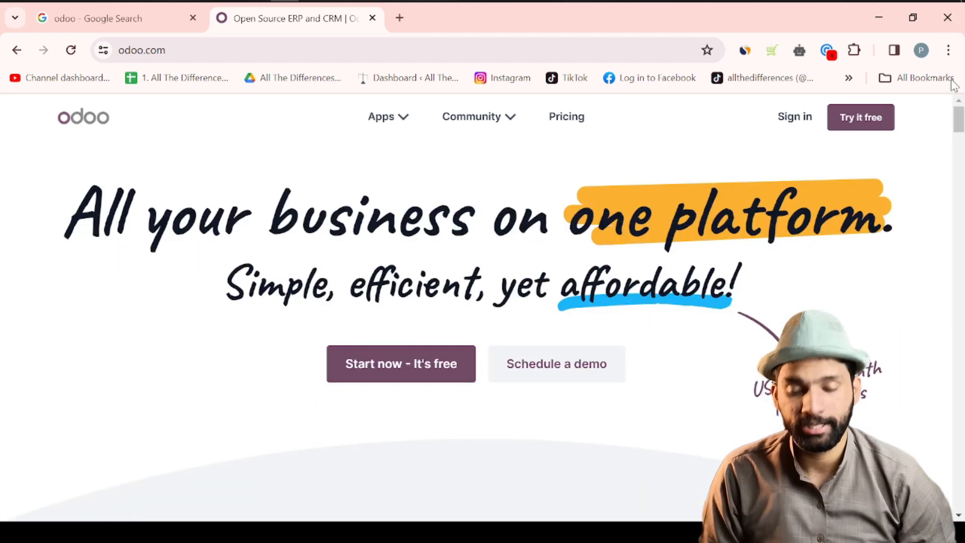
left_click(385, 365)
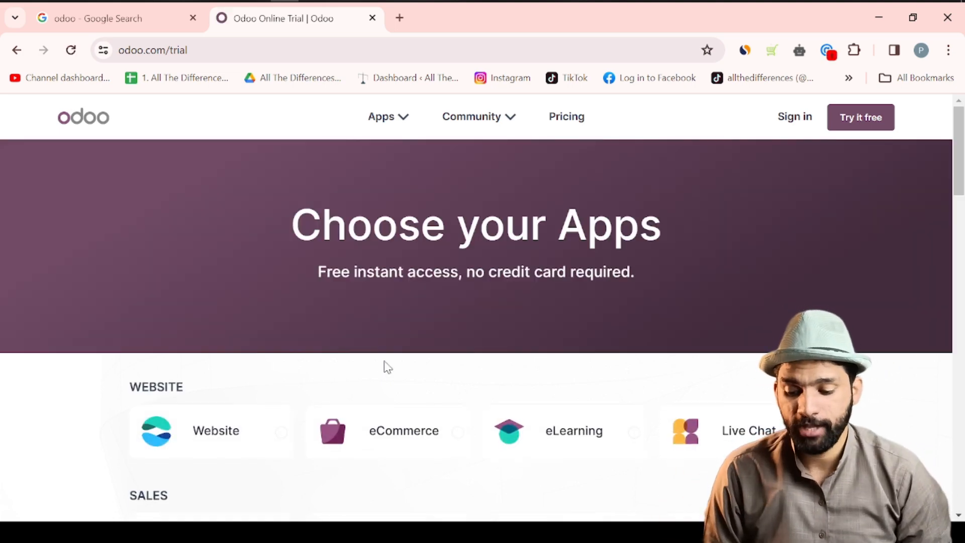
- Choose eCommerce as the only trial app and continue to the Get Started form
scroll(388, 366, "down", 4)
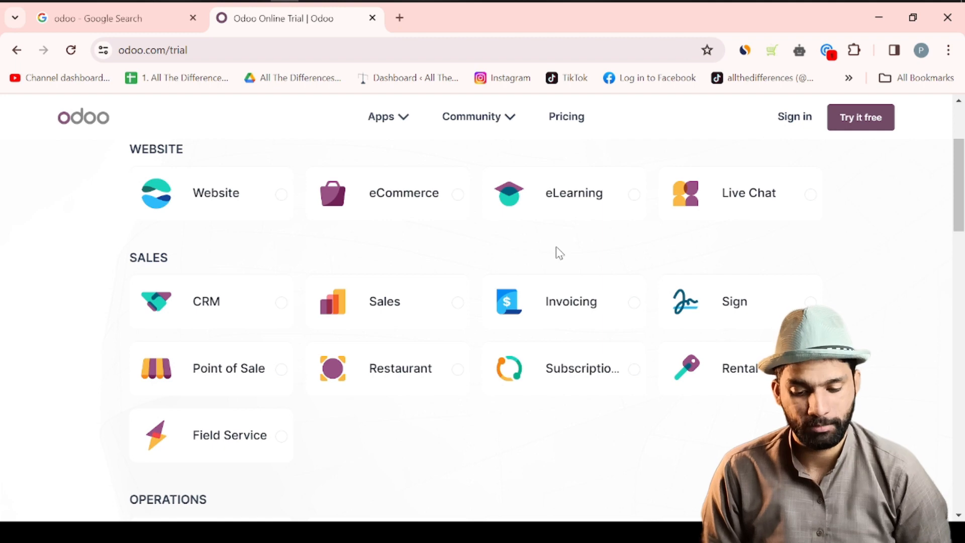
left_click(407, 203)
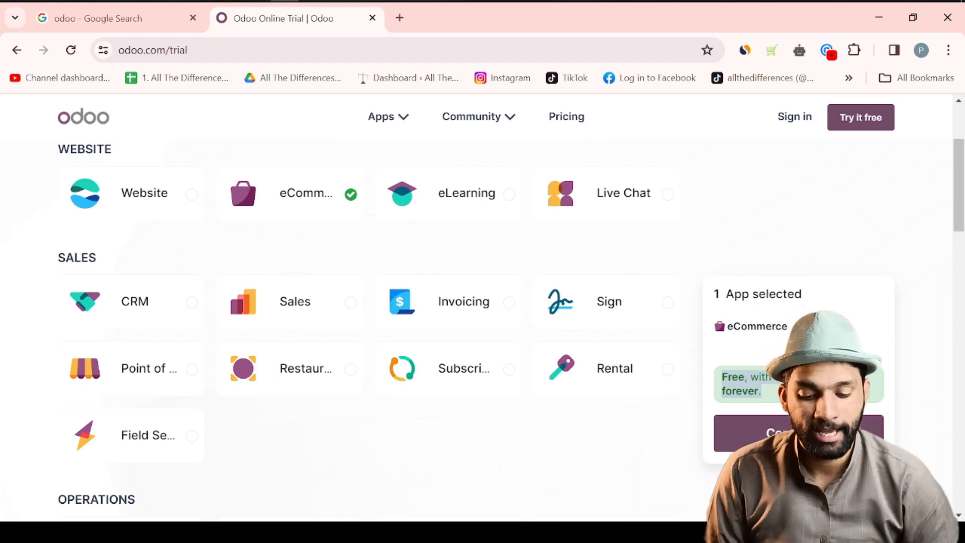
left_click(717, 395)
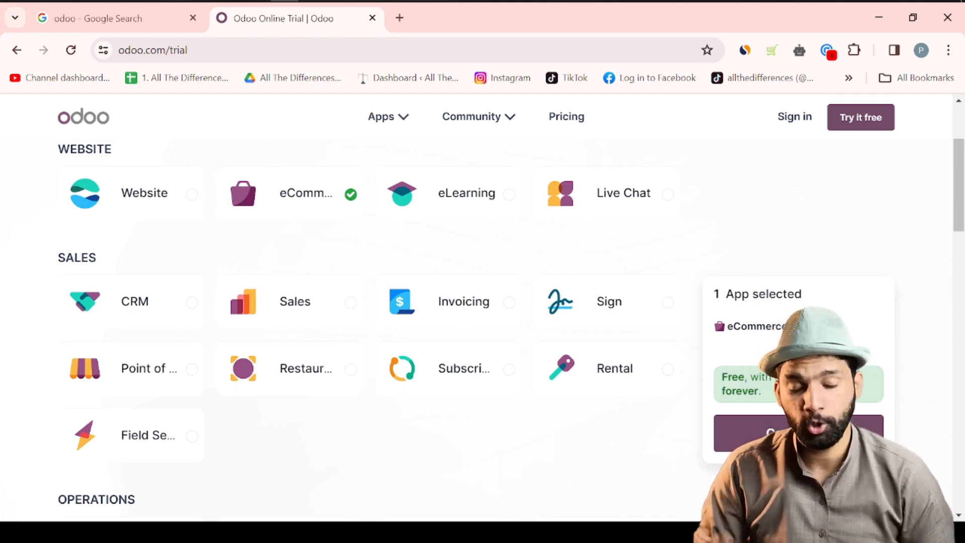
left_click(798, 432)
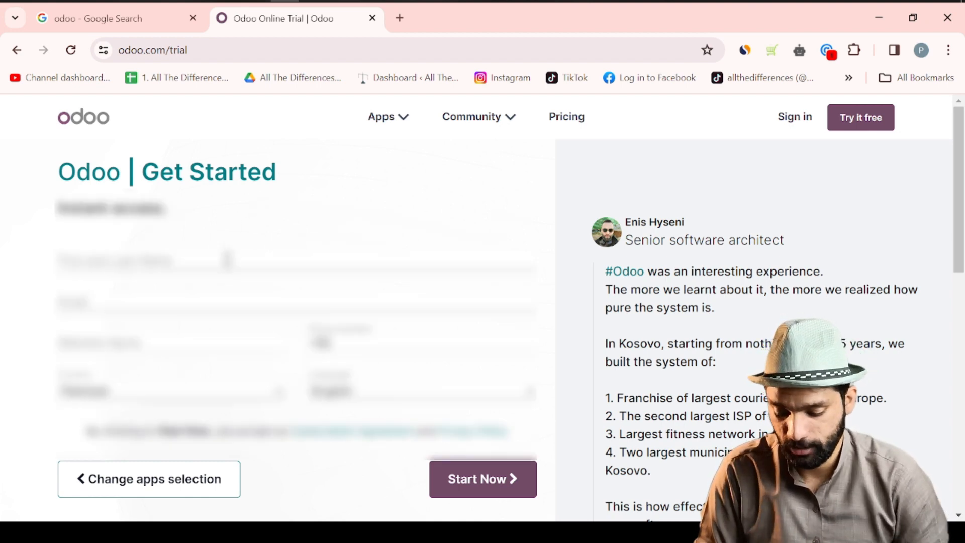
- Enter the user's full name and the store's website name in the sign-up form
left_click(227, 260)
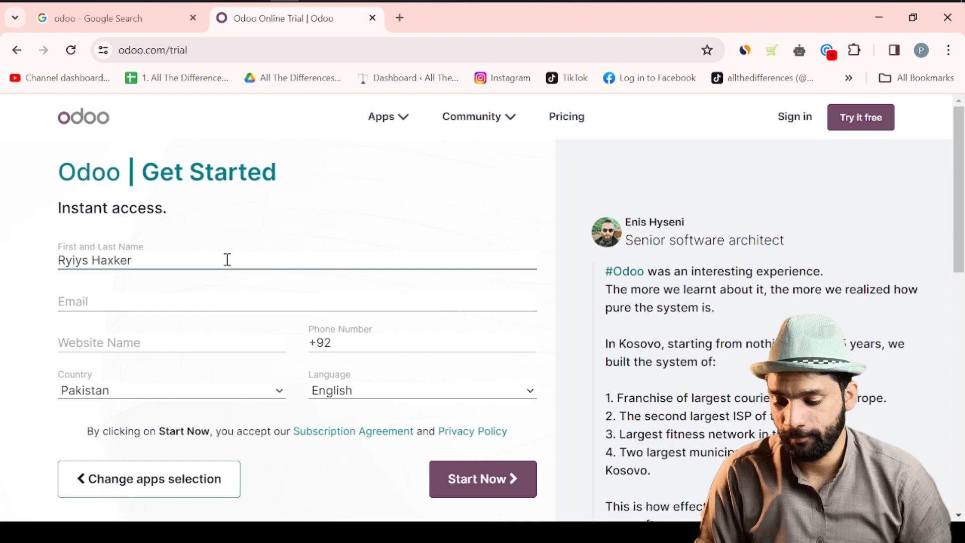
key("Tab")
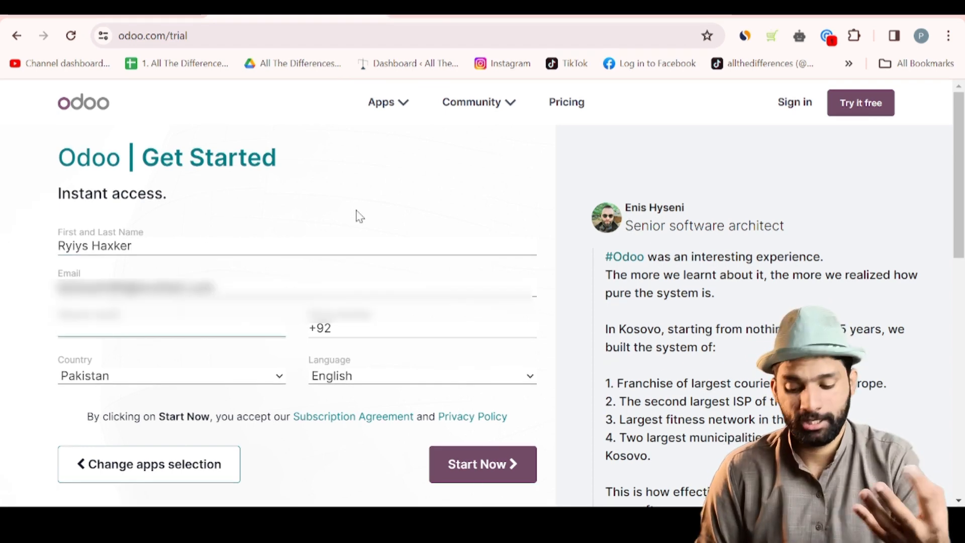
type("Ry")
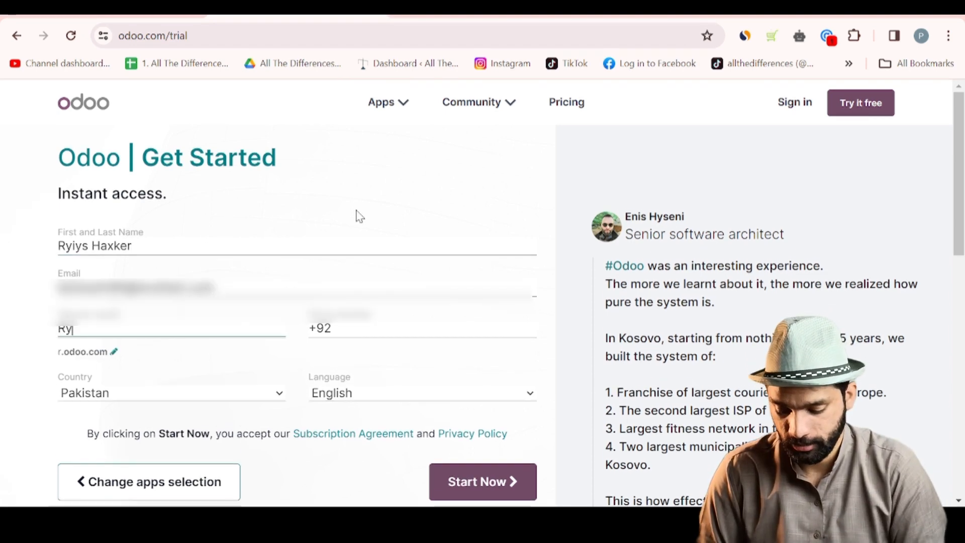
type("iysStore")
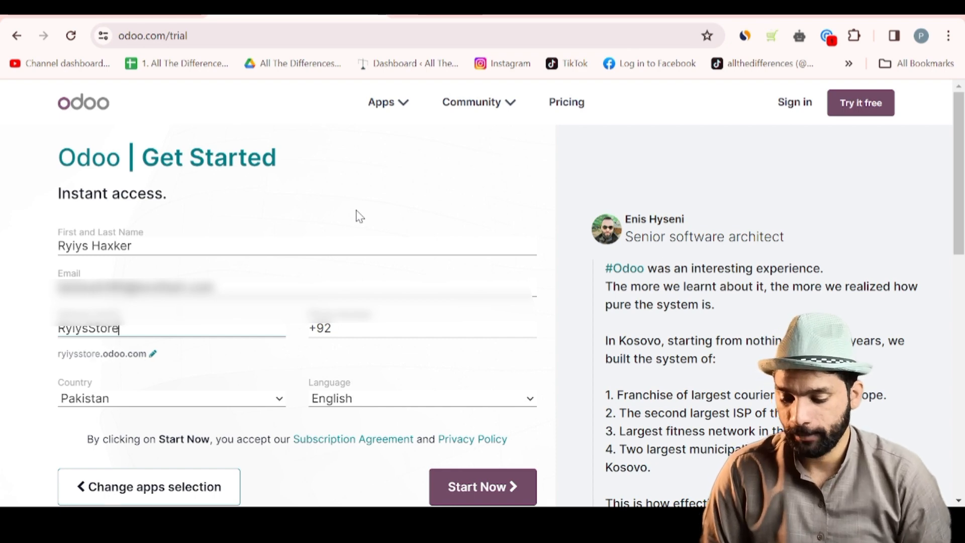
- Keep the suggested domain and submit the sign-up to create the trial database
left_click(152, 354)
left_click_drag(129, 372, 64, 382)
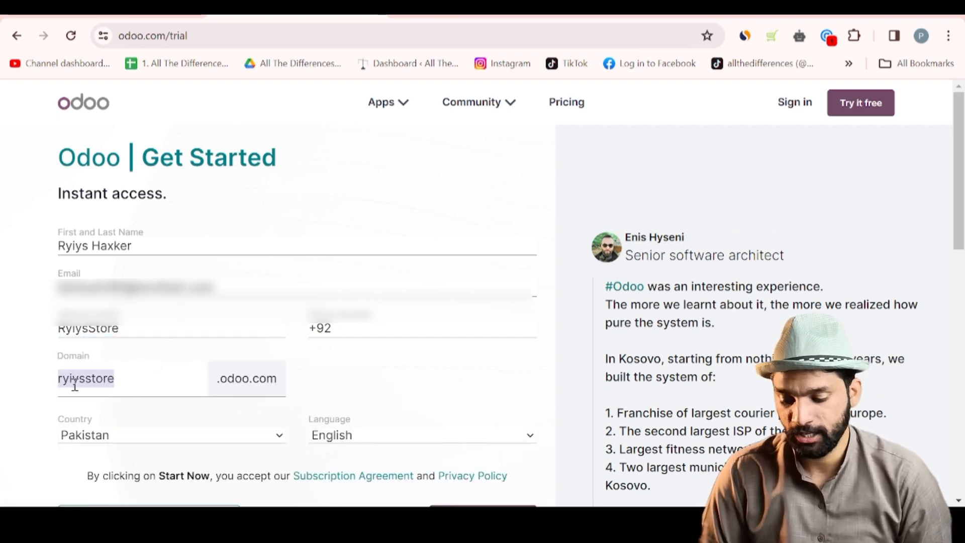
left_click(80, 381)
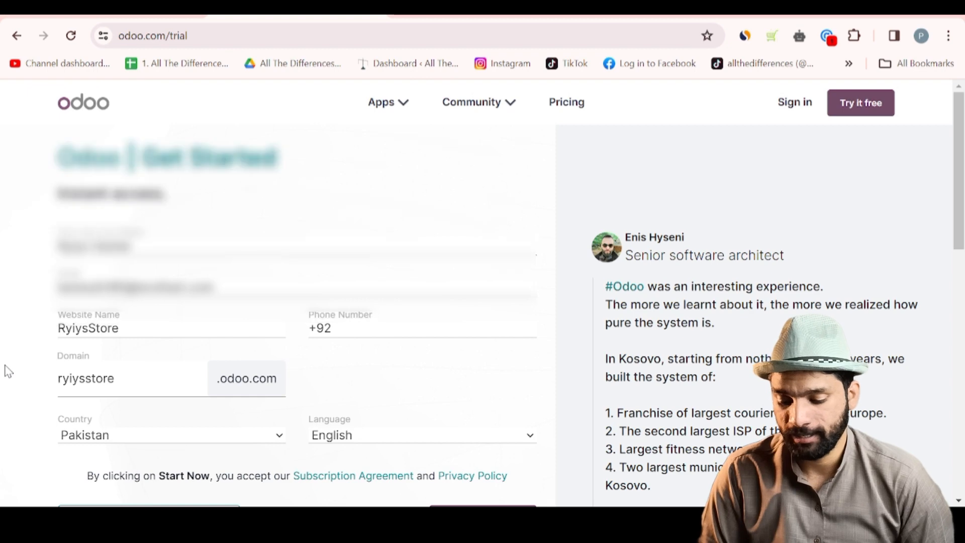
scroll(47, 352, "down", 2)
left_click(514, 438)
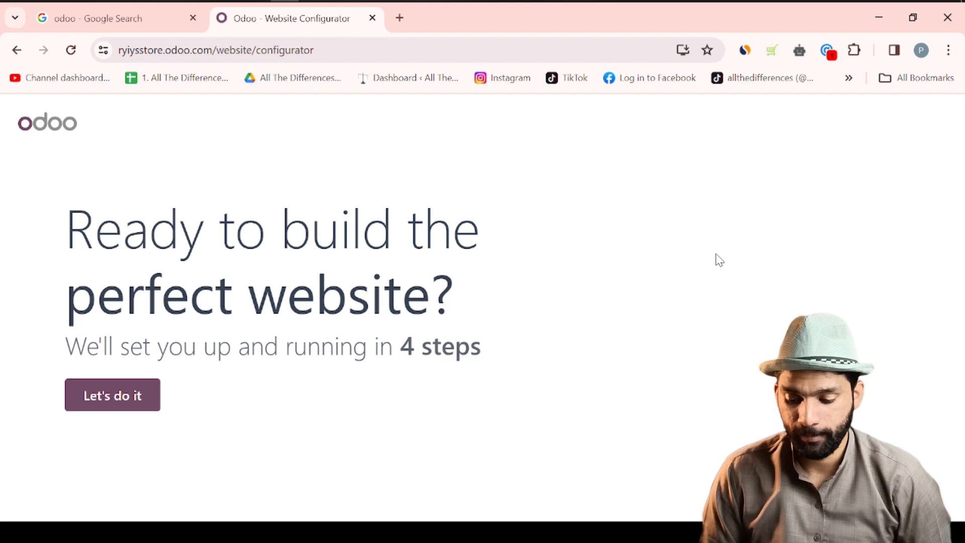
- Set up the website as an online store for a watches business with 'sell more' as the objective
left_click(120, 394)
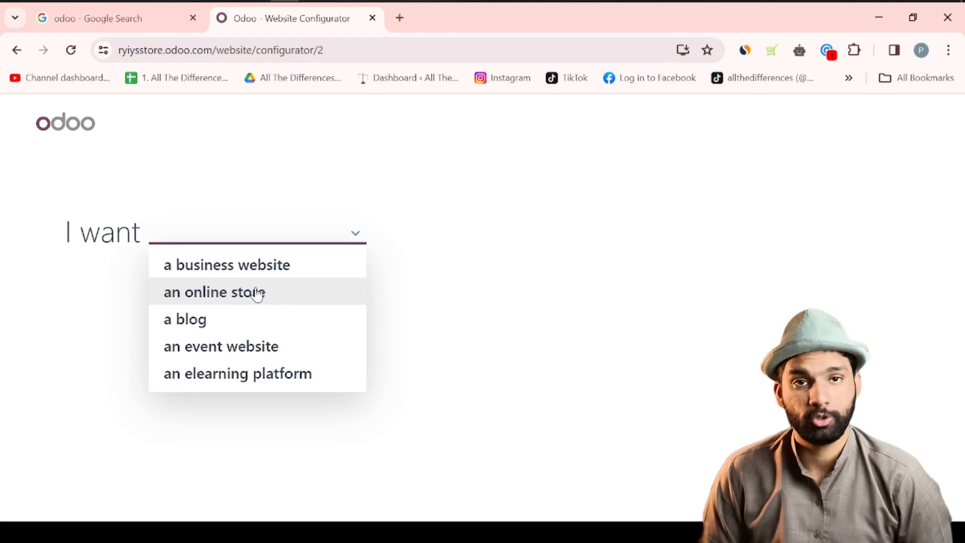
left_click(271, 292)
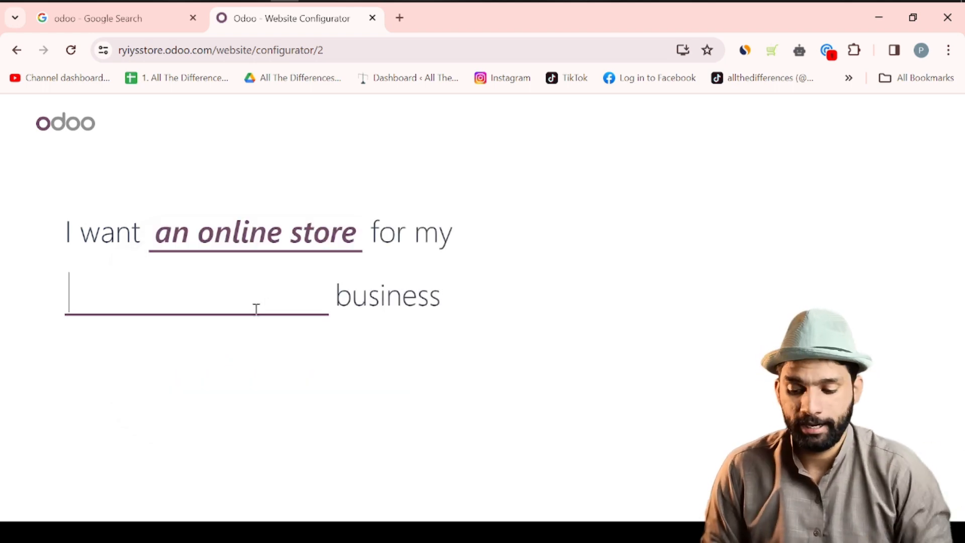
type("s")
key("BackSpace")
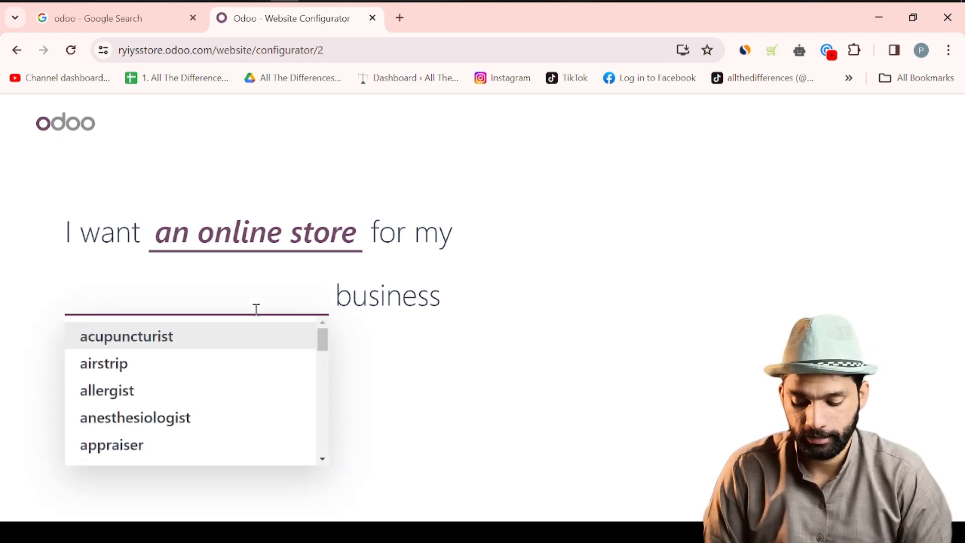
type("wat")
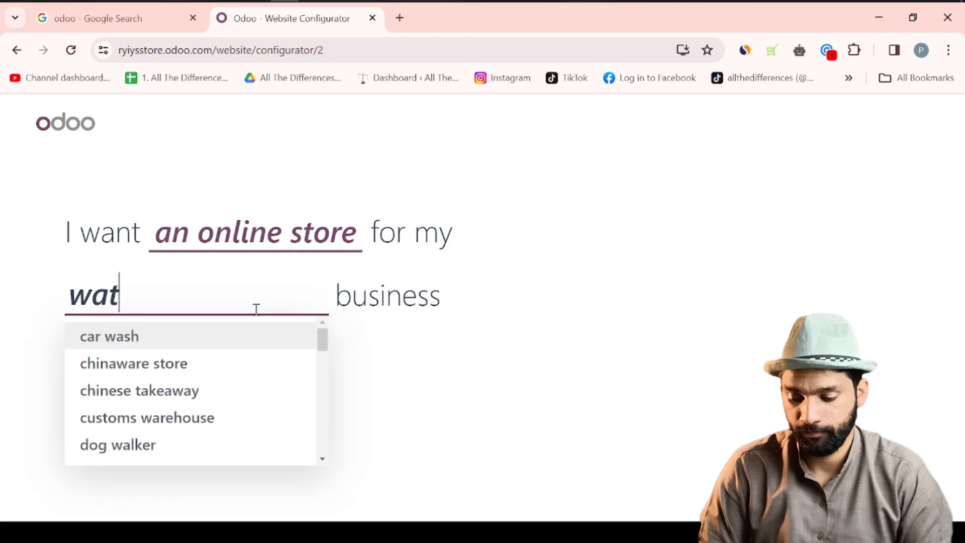
type("ce")
key("BackSpace")
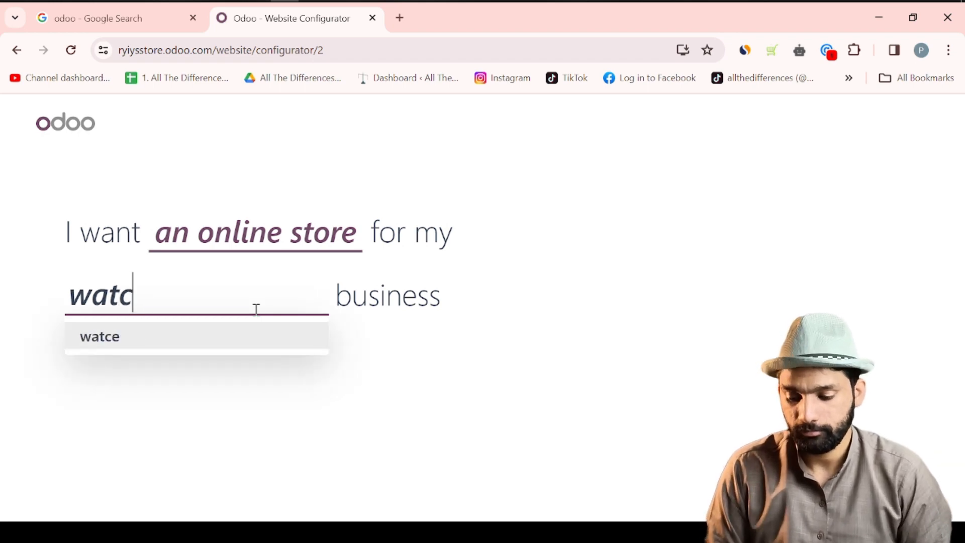
type("hes")
key("Return")
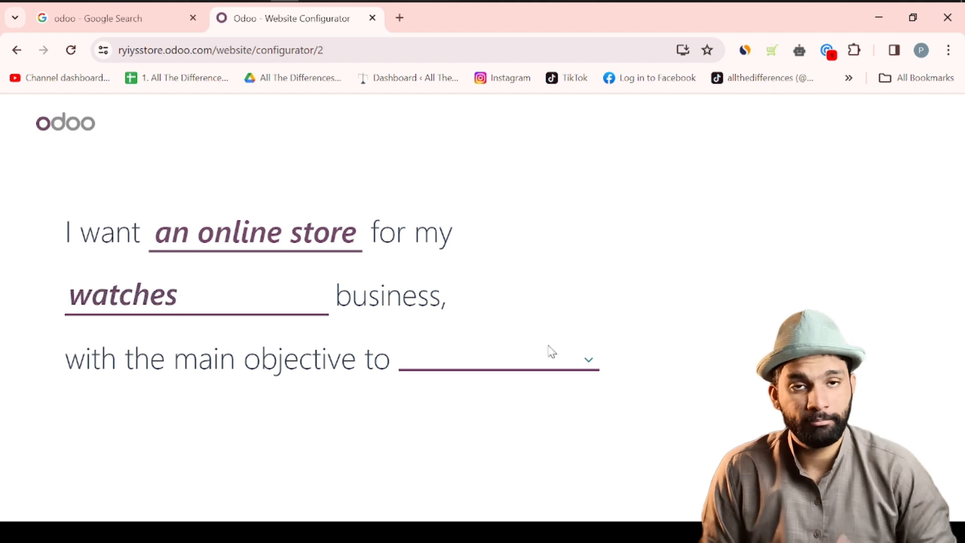
left_click(545, 362)
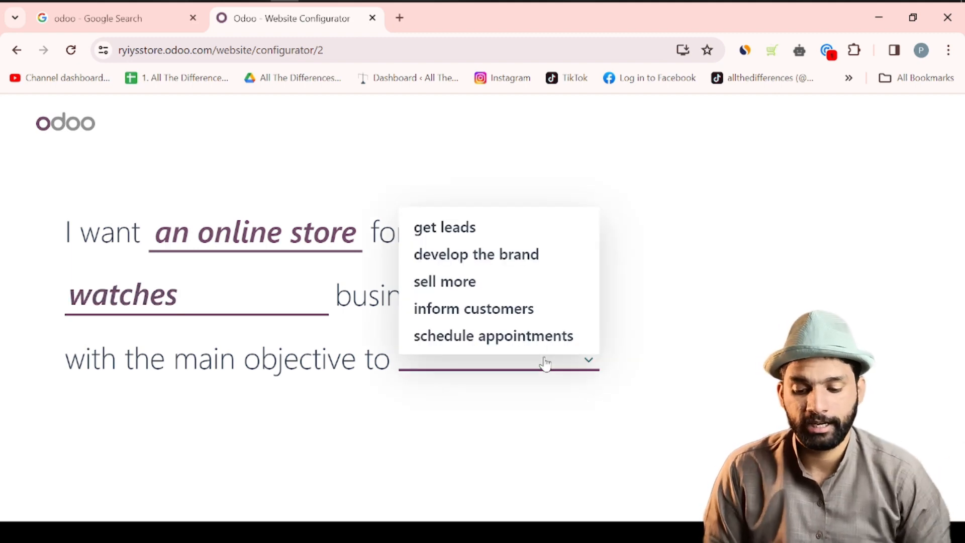
left_click(475, 283)
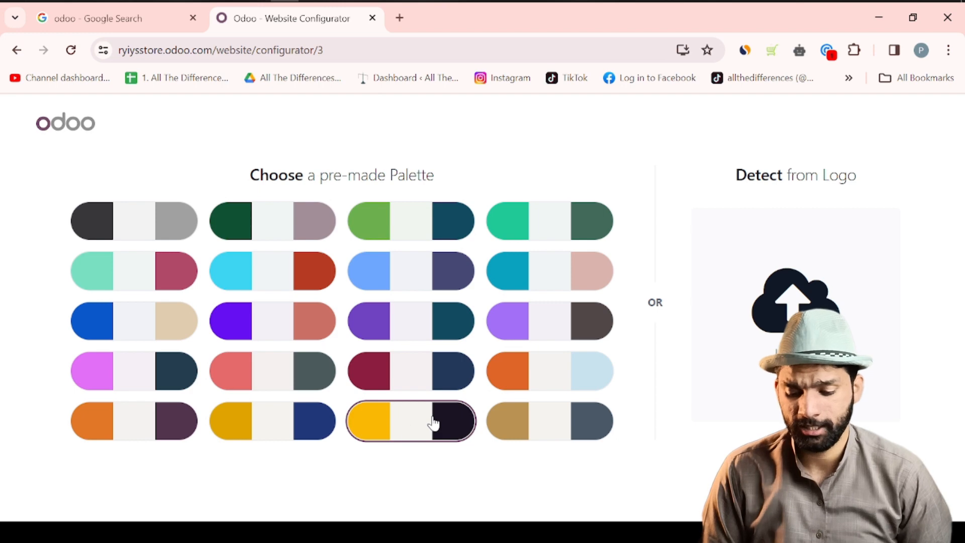
- Pick the yellow and dark palette and add About Us, Services, Pricing and Privacy Policy pages
left_click(408, 428)
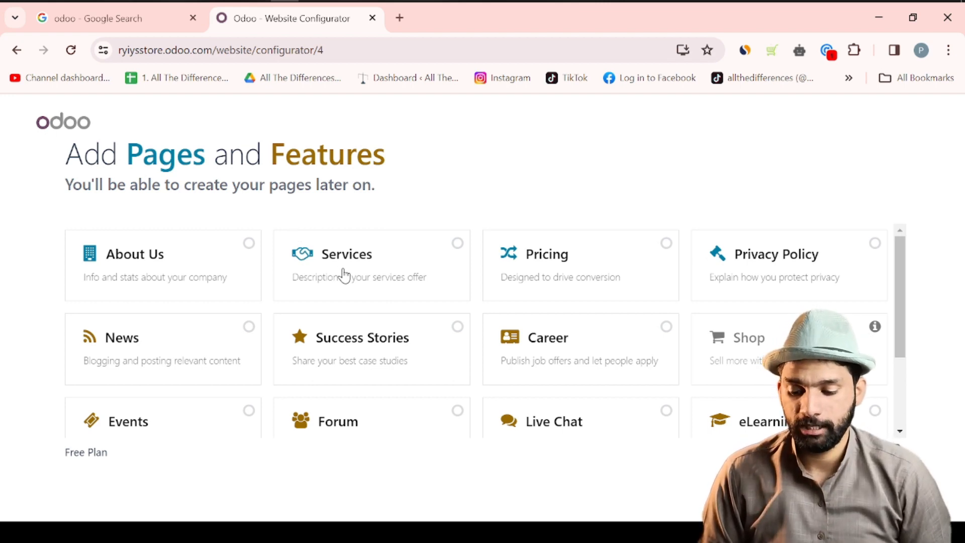
left_click(249, 245)
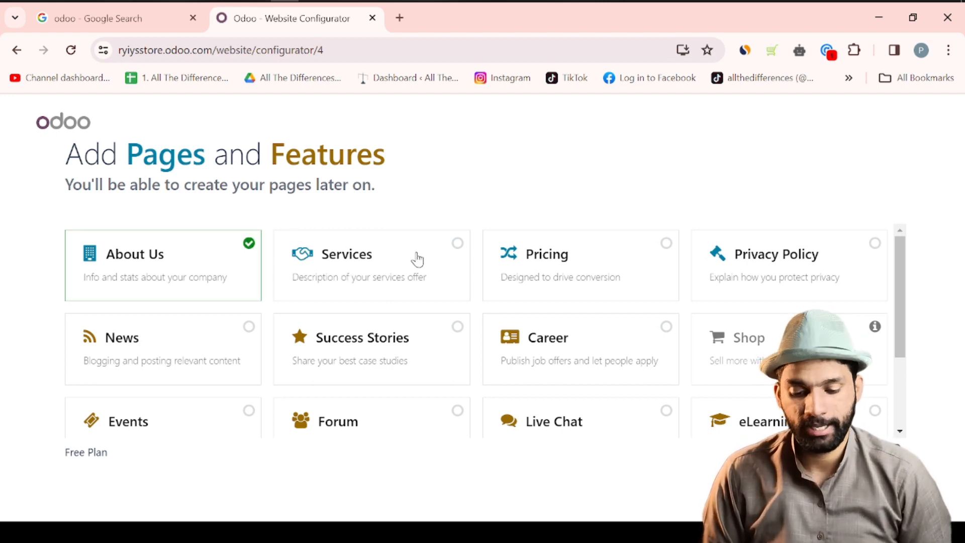
left_click(437, 256)
left_click(629, 269)
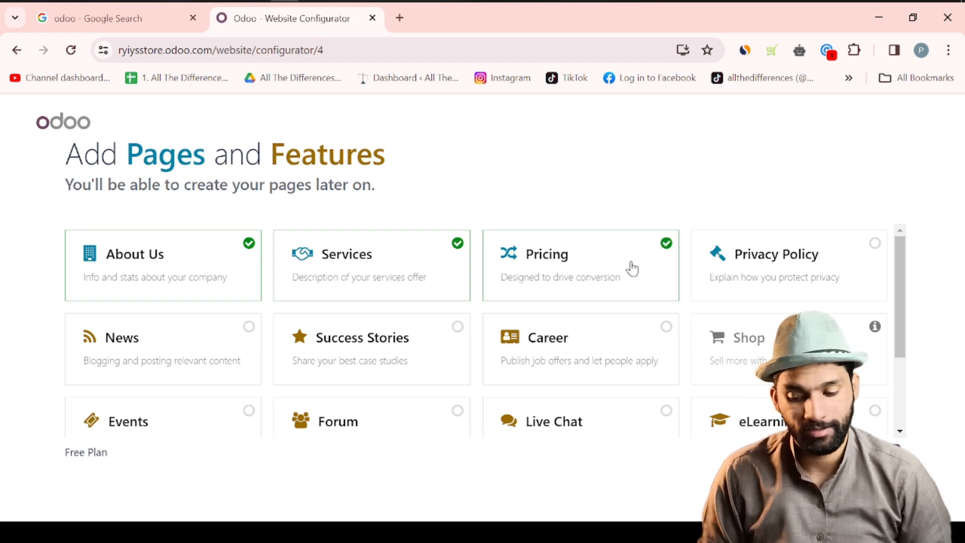
left_click(817, 273)
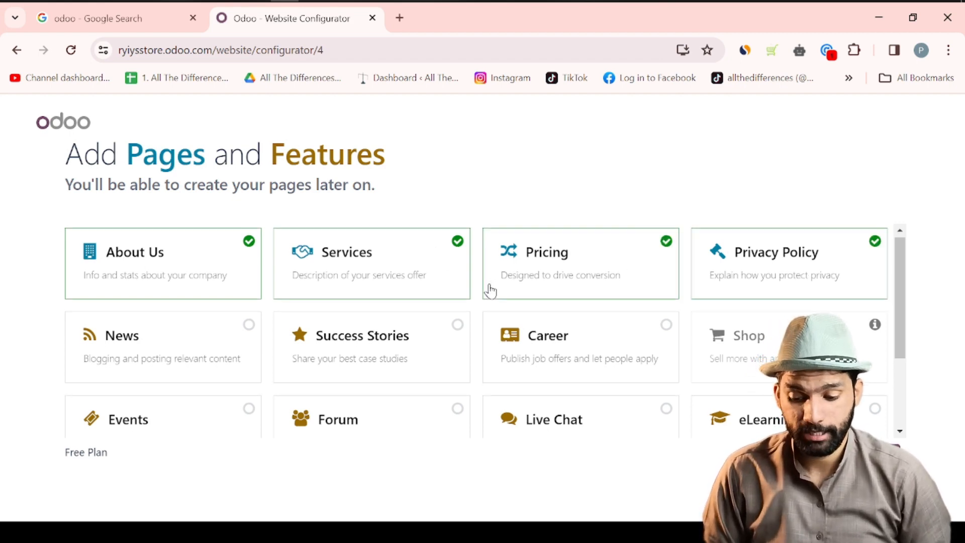
- Untick the Stores Locator feature so the site stays on the Free Plan
scroll(487, 289, "down", 2)
scroll(490, 291, "down", 1)
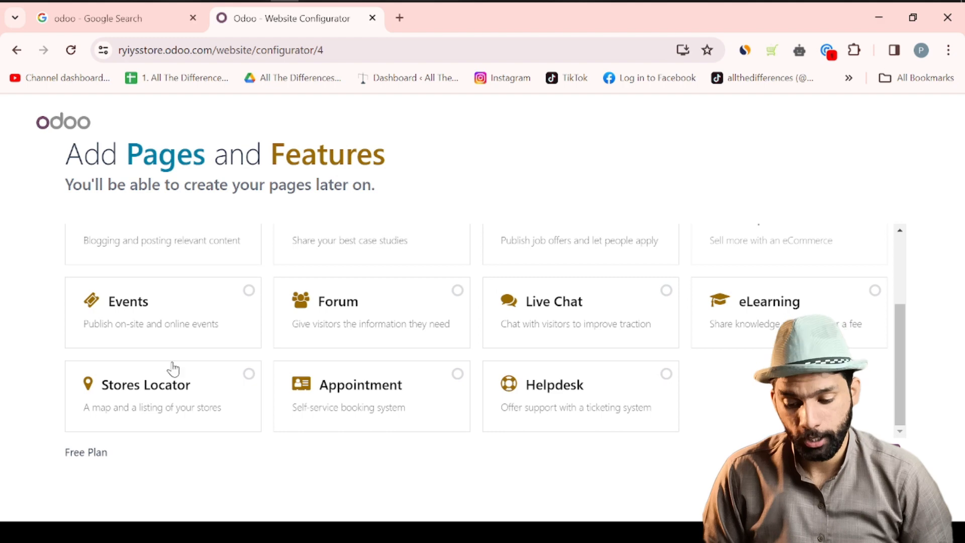
left_click(215, 398)
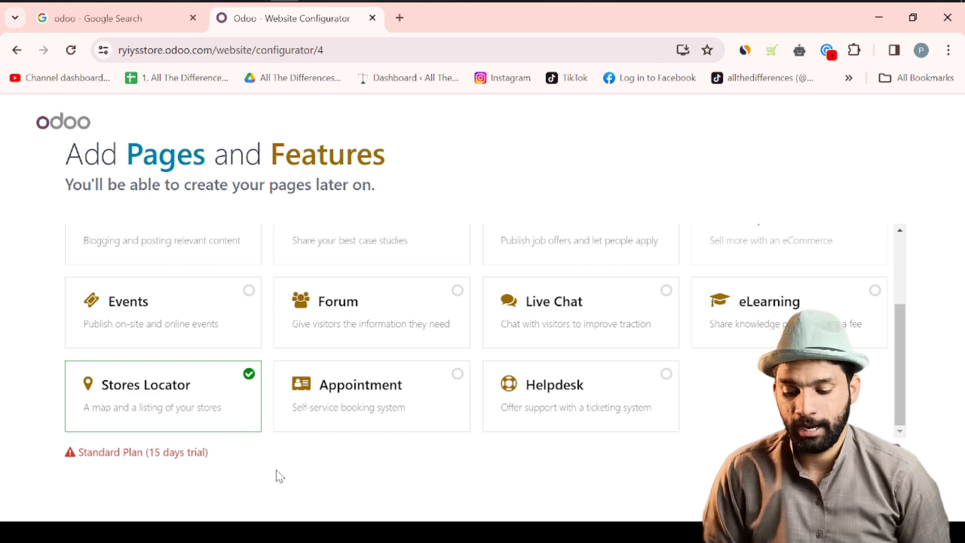
left_click_drag(128, 448, 198, 449)
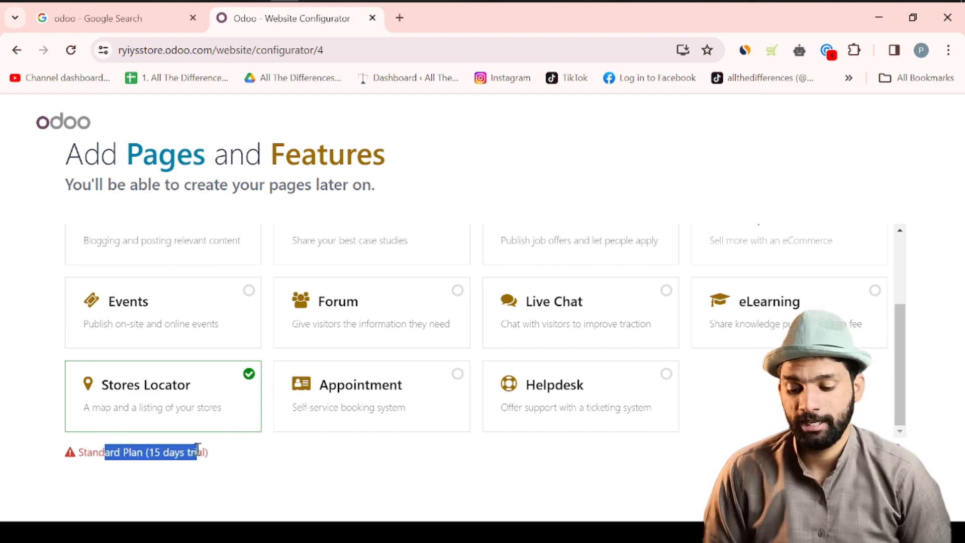
left_click(249, 396)
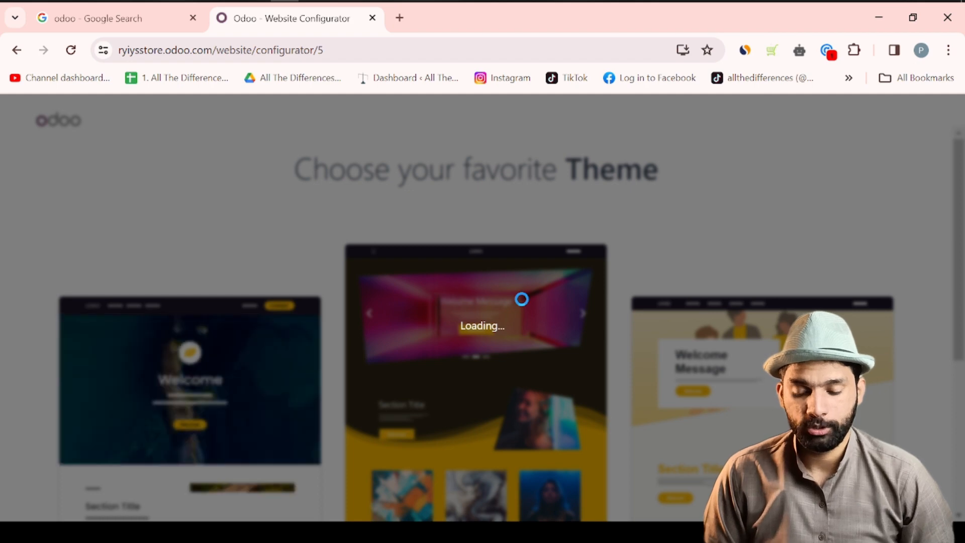
- Build the website with the middle, yellow-and-purple theme
scroll(522, 302, "down", 3)
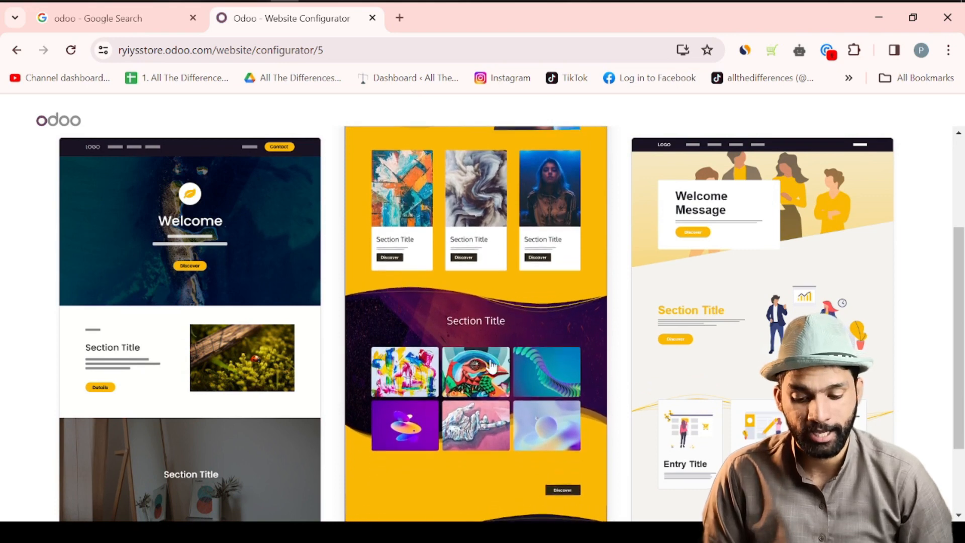
scroll(523, 367, "down", 2)
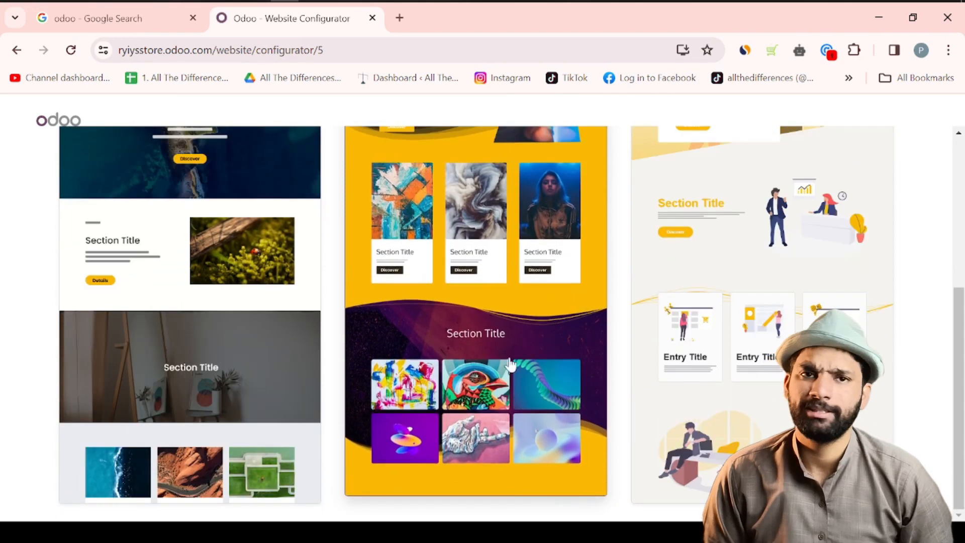
scroll(448, 354, "up", 2)
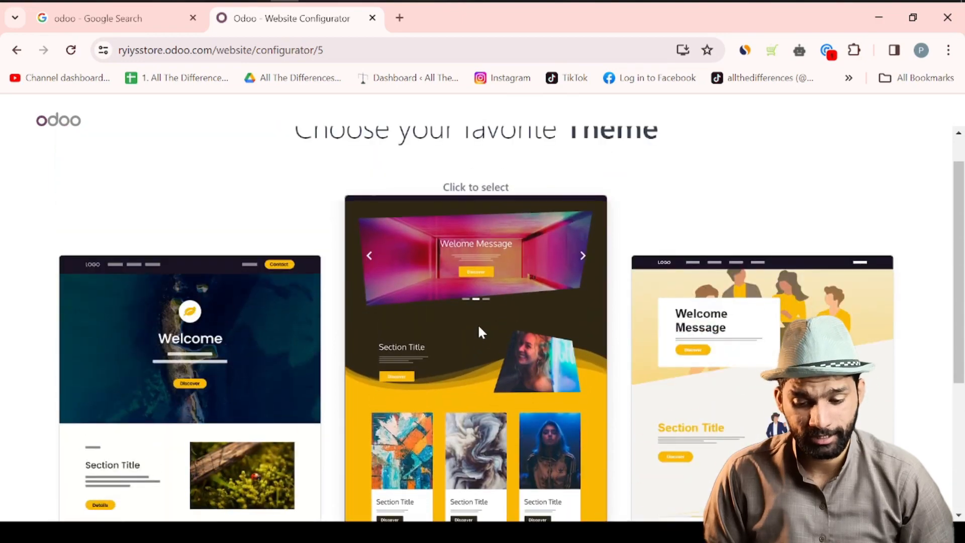
left_click(478, 331)
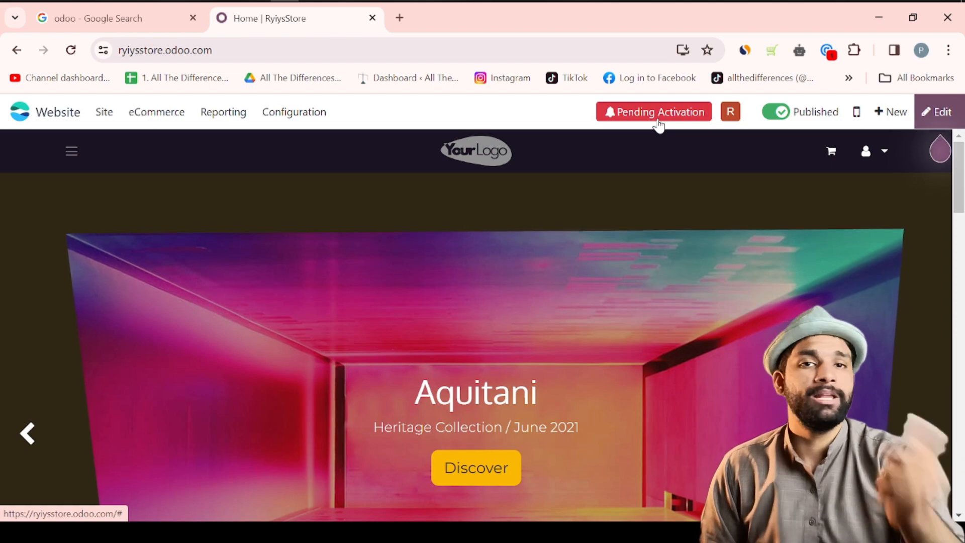
- Open the Odoo welcome page in a new tab and look through it
left_click(634, 116)
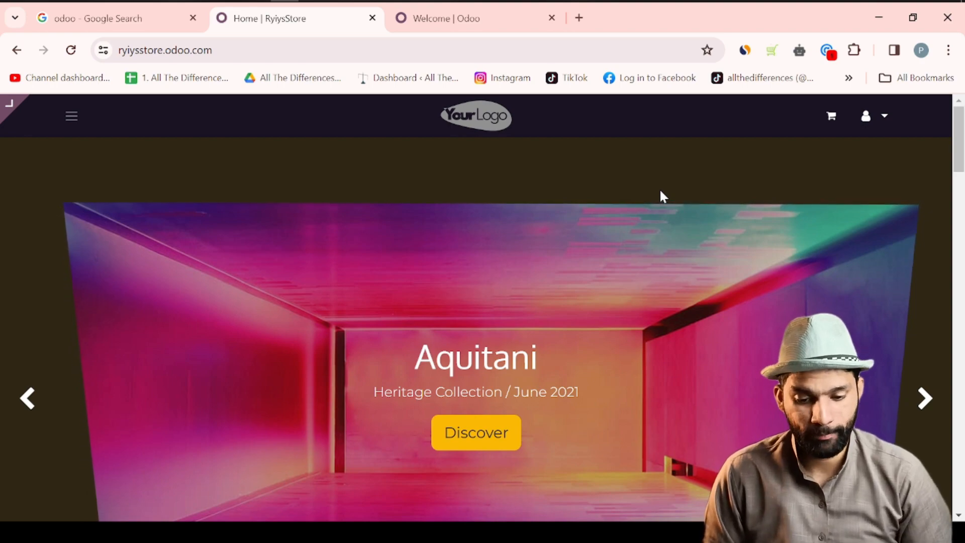
scroll(661, 196, "down", 10)
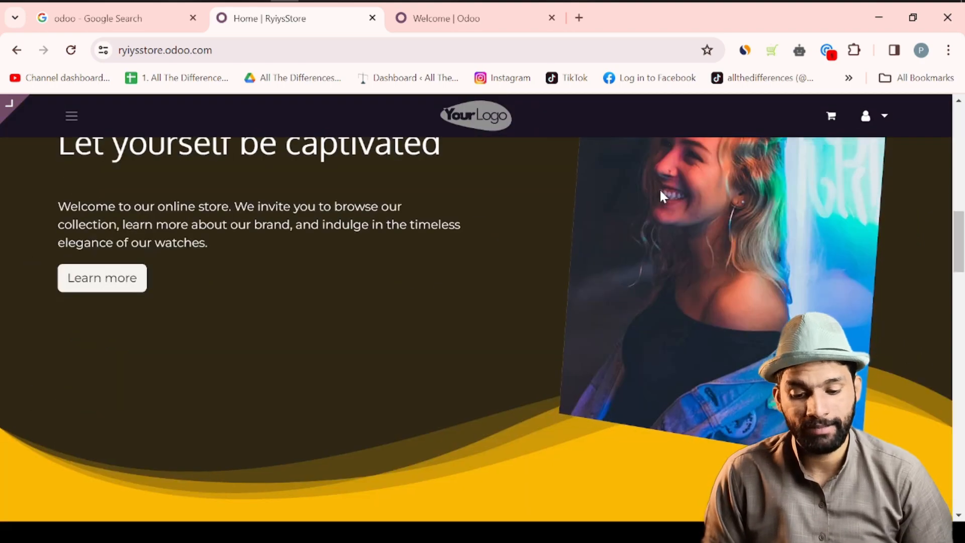
scroll(660, 196, "down", 8)
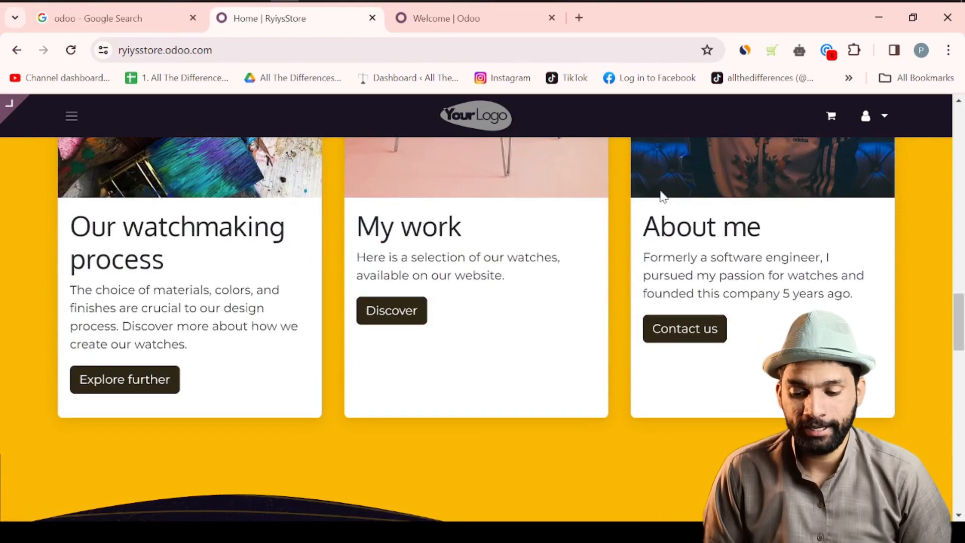
scroll(361, 292, "up", 18)
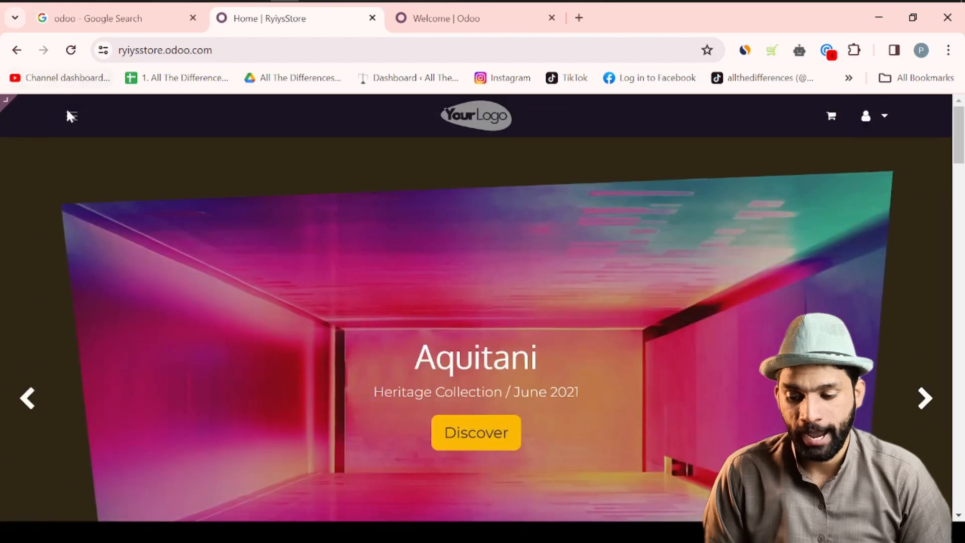
- Go back to the website management view and look over the generated homepage
left_click(76, 123)
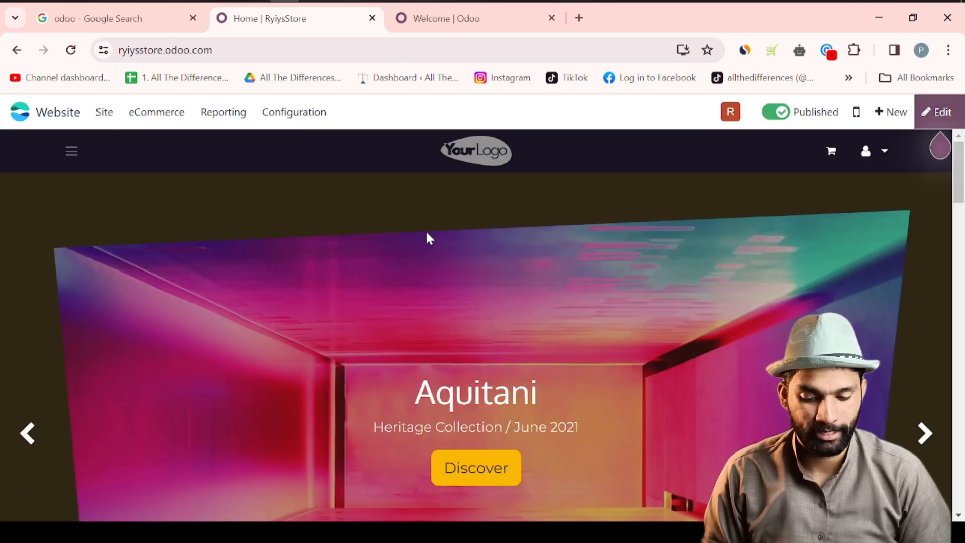
scroll(429, 238, "down", 5)
scroll(428, 237, "down", 3)
scroll(428, 238, "down", 5)
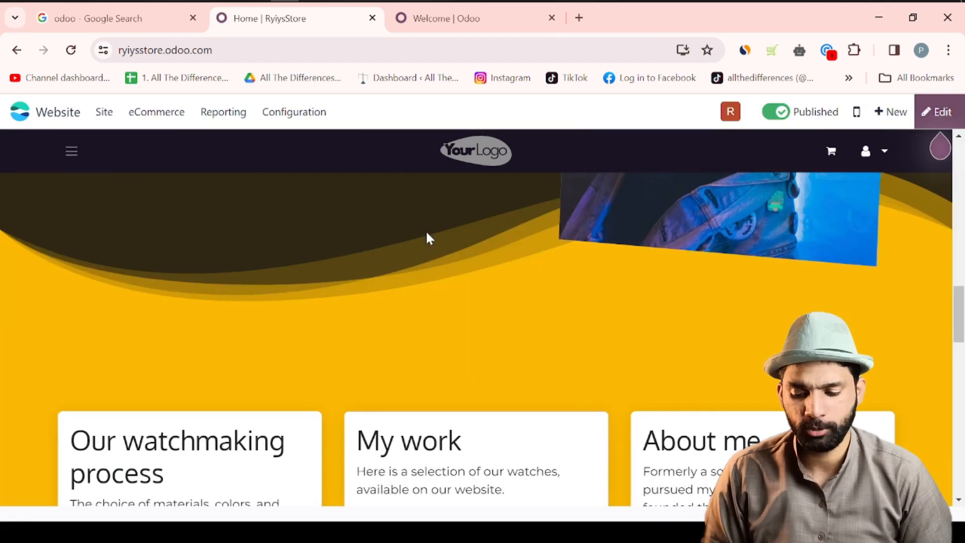
scroll(426, 231, "up", 2)
scroll(191, 365, "down", 4)
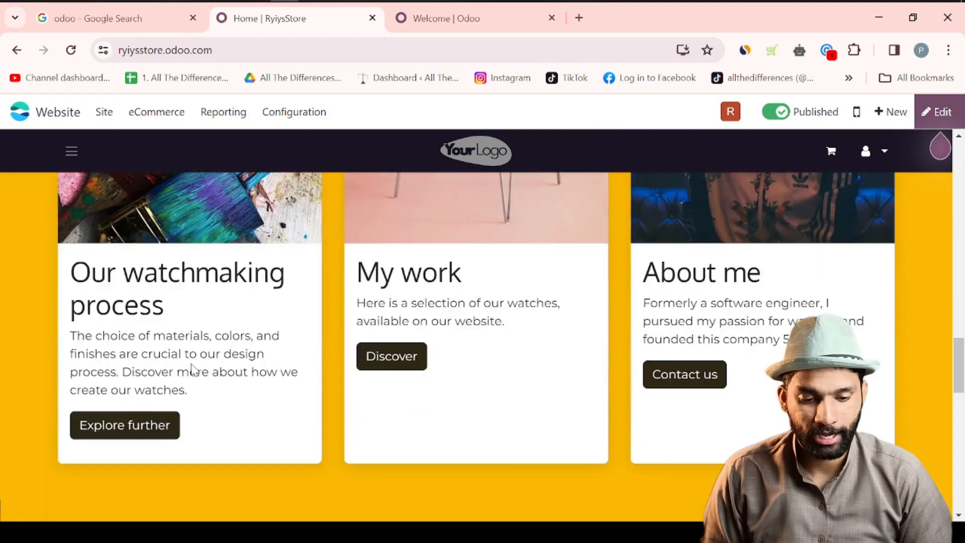
- In edit mode, replace the first card's heading 'Our watchmaking process' with 'Ultra Pro'
left_click(938, 113)
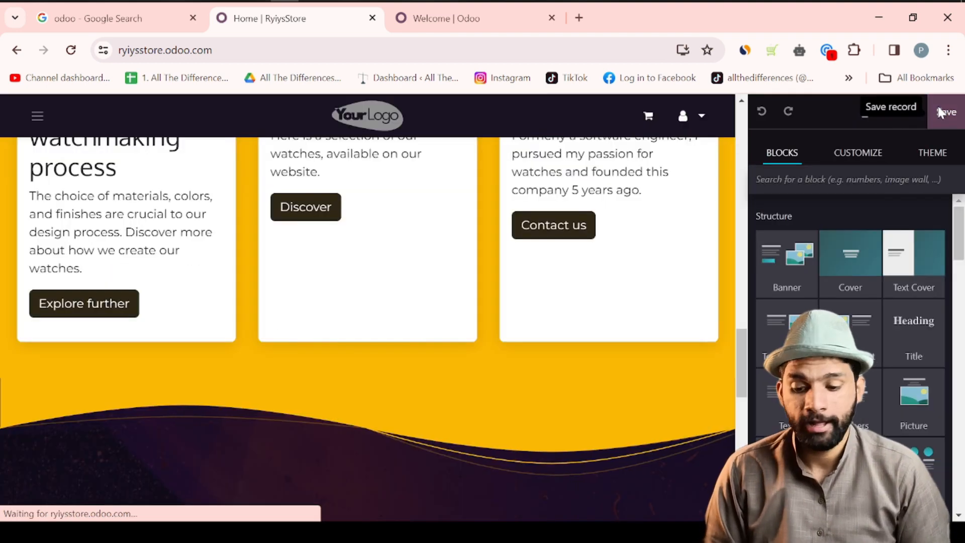
scroll(323, 276, "up", 4)
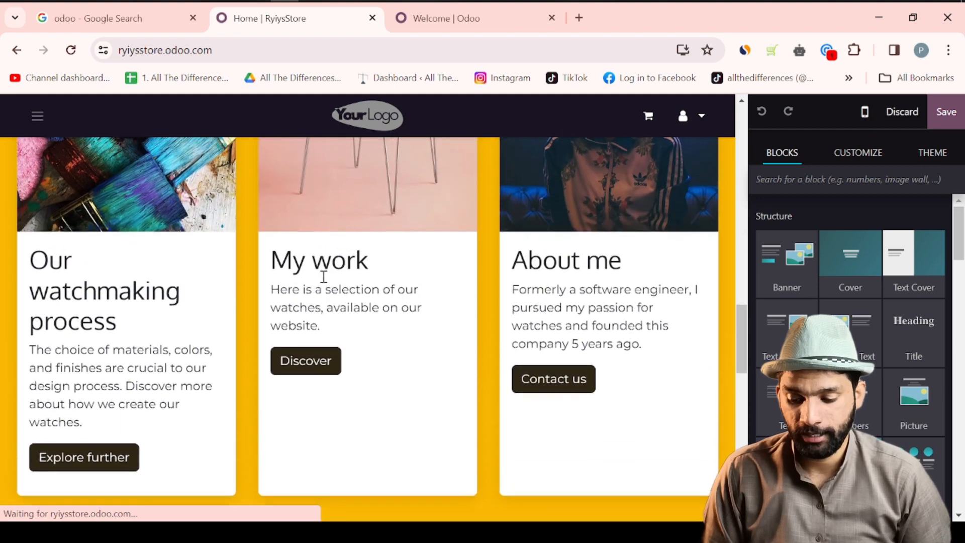
left_click_drag(122, 347, 36, 291)
key("Delete")
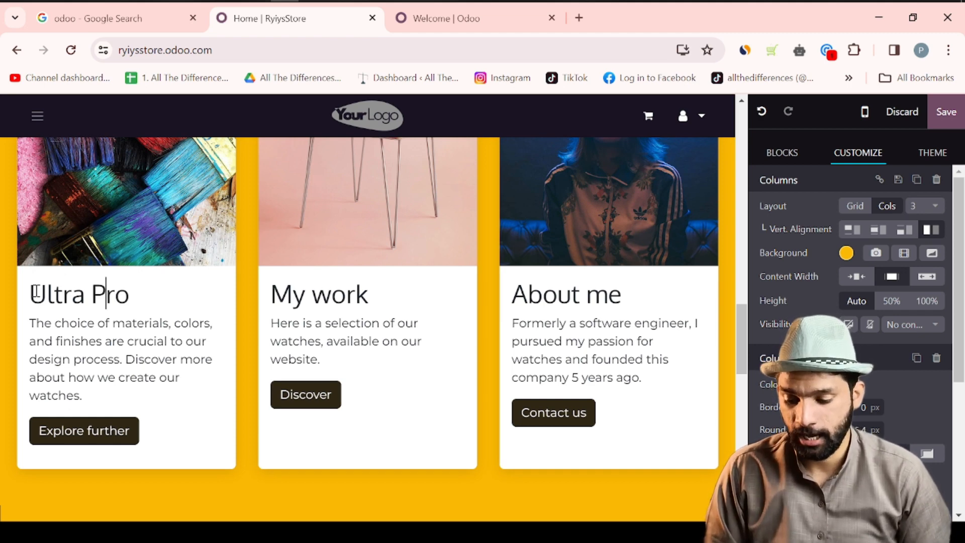
left_click(104, 293)
- Replace the first card's description with 'This is world first water proof watch. WIth one week warrenty'
left_click_drag(89, 399, 33, 330)
key("BackSpace")
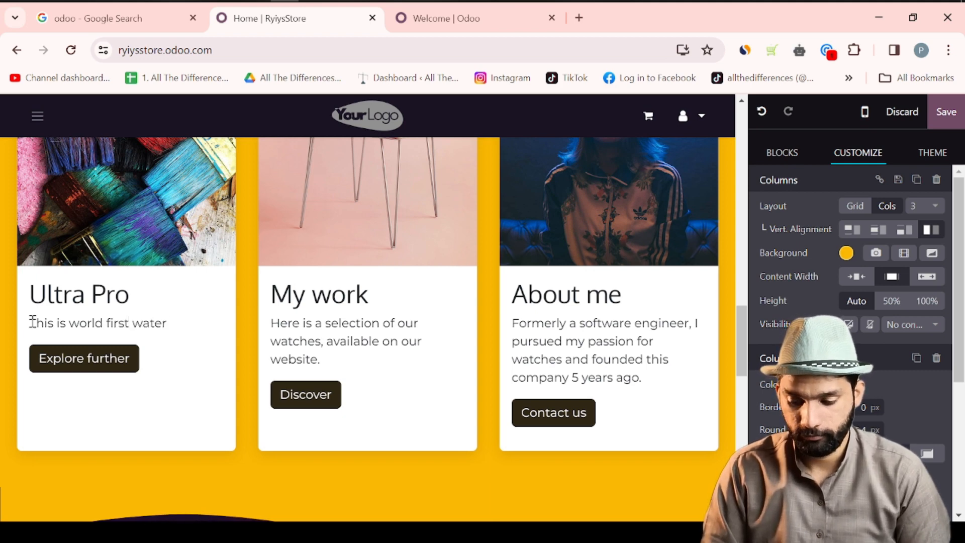
type("atc")
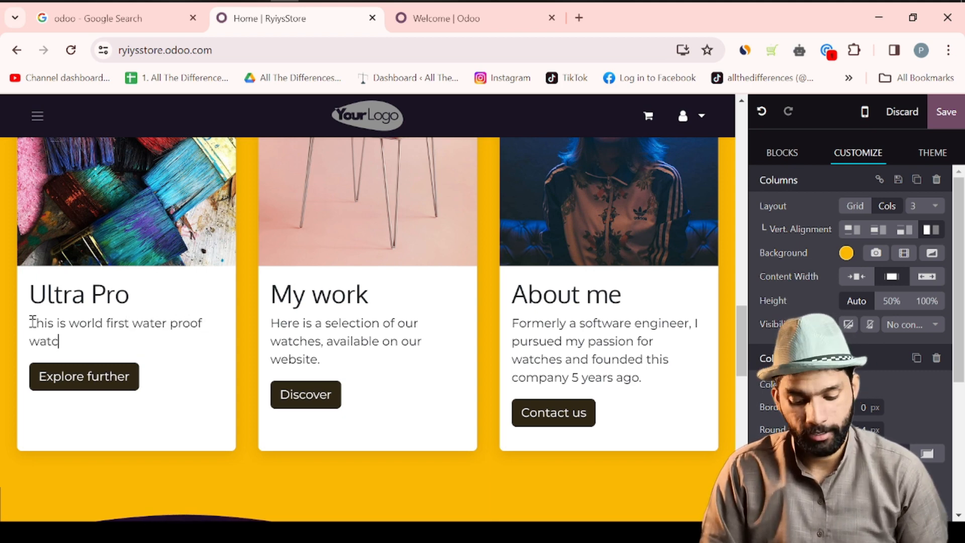
type("h. WIth on")
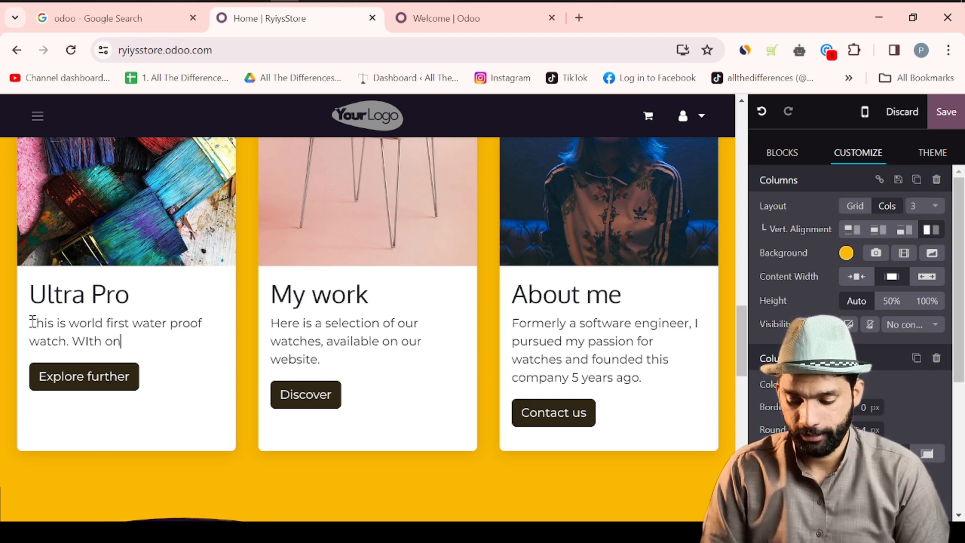
type("e week warre")
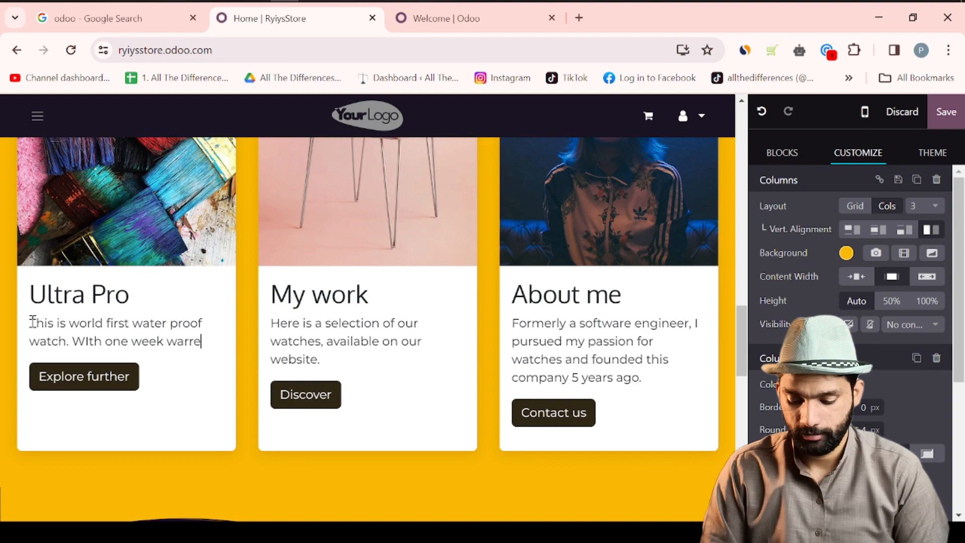
type("nty")
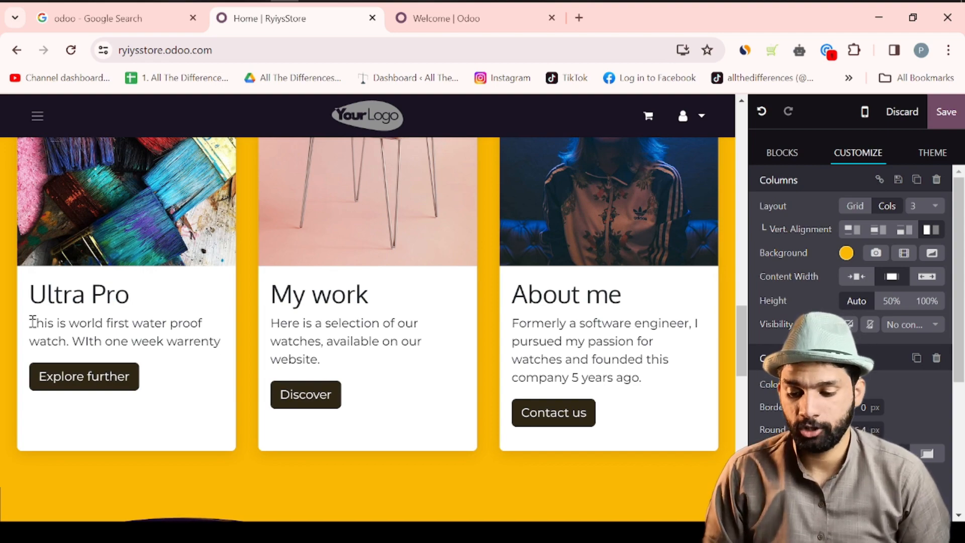
scroll(81, 290, "up", 1)
scroll(81, 290, "up", 3)
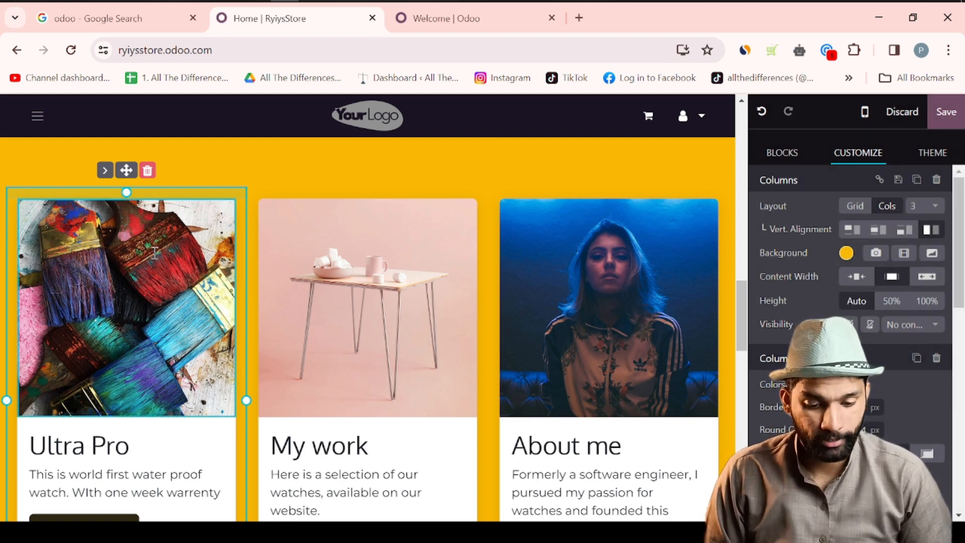
- Replace the first card's picture with download.jfif from Downloads and select the new watch image
left_click(573, 189)
scroll(806, 289, "down", 10)
scroll(806, 289, "up", 4)
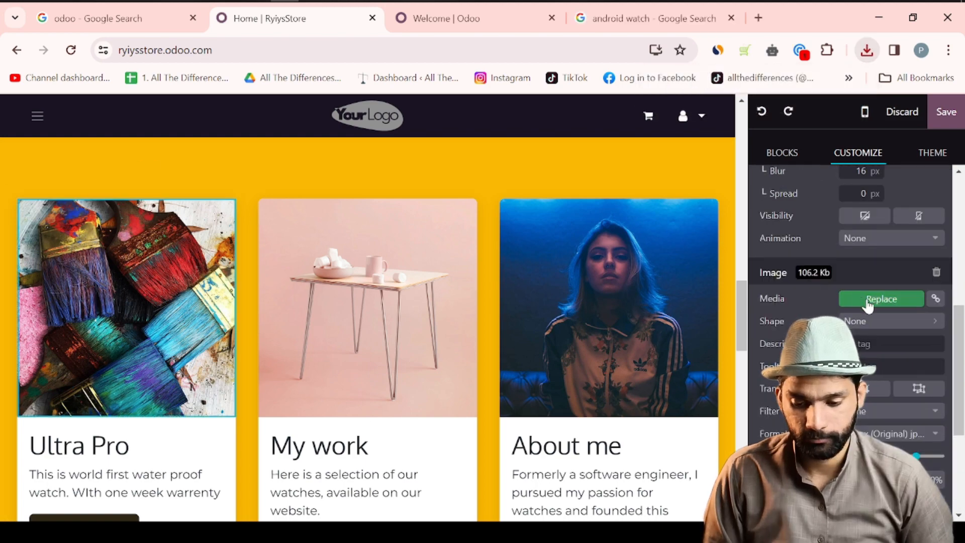
left_click(868, 302)
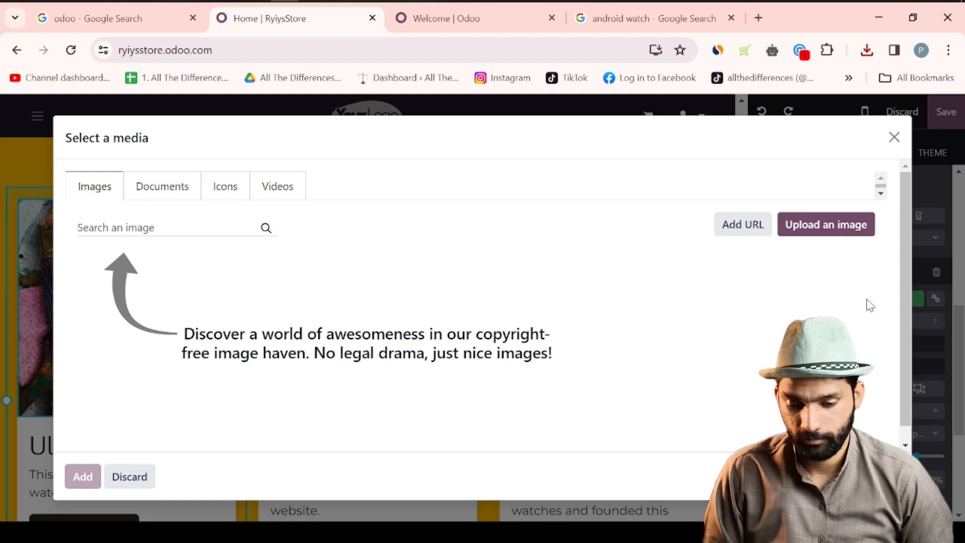
left_click(813, 241)
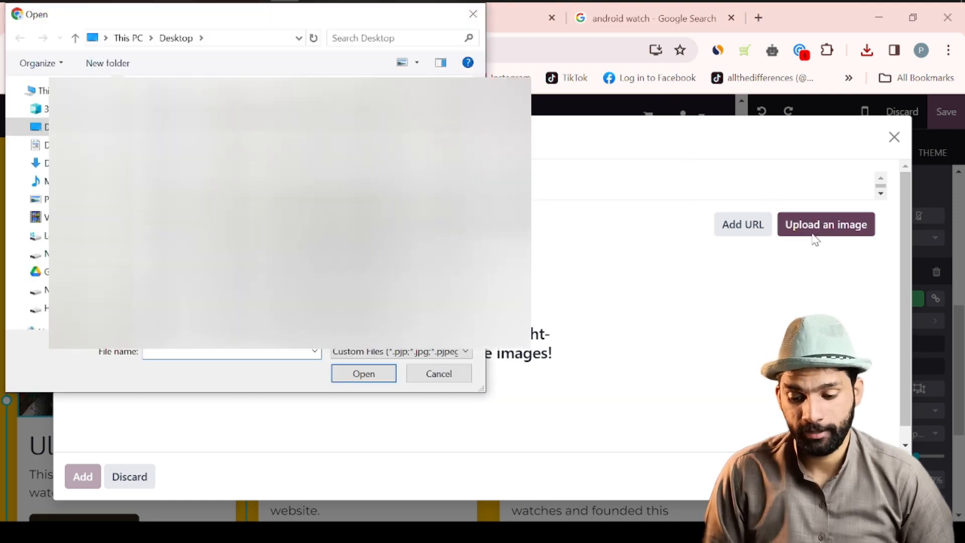
left_click(41, 163)
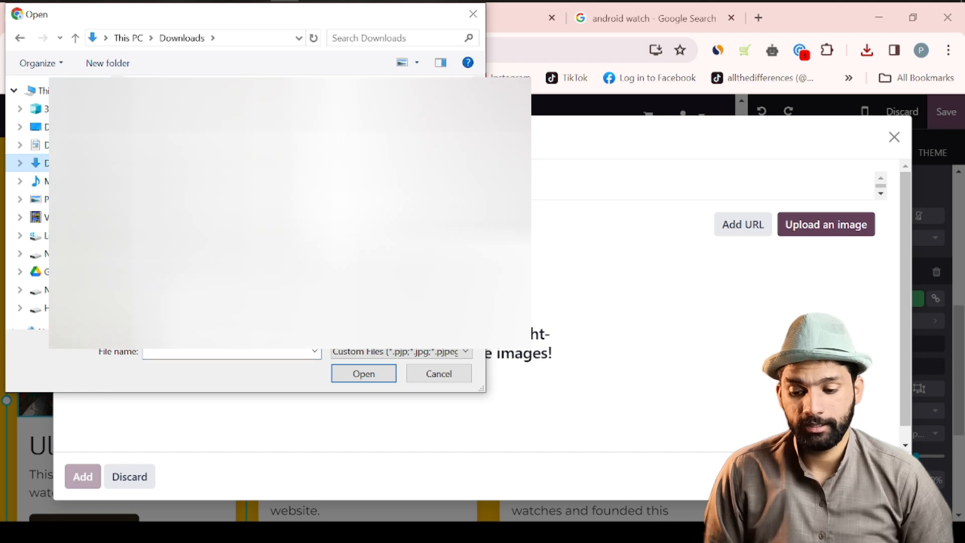
double_click(196, 143)
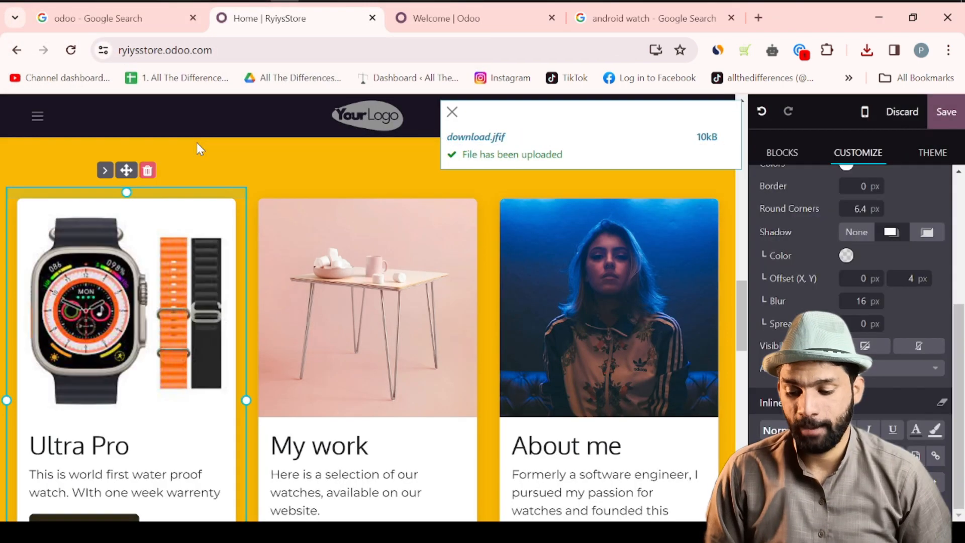
scroll(164, 400, "down", 1)
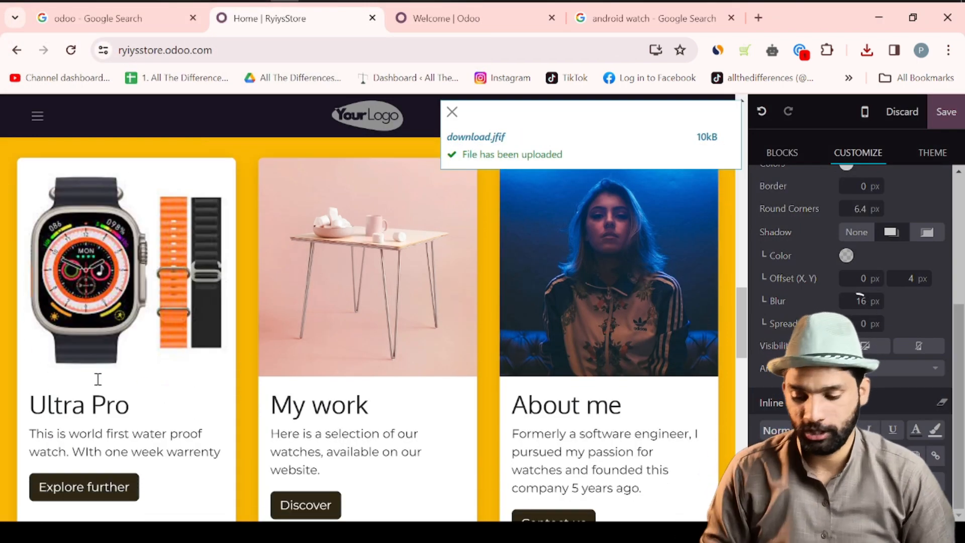
left_click(97, 375)
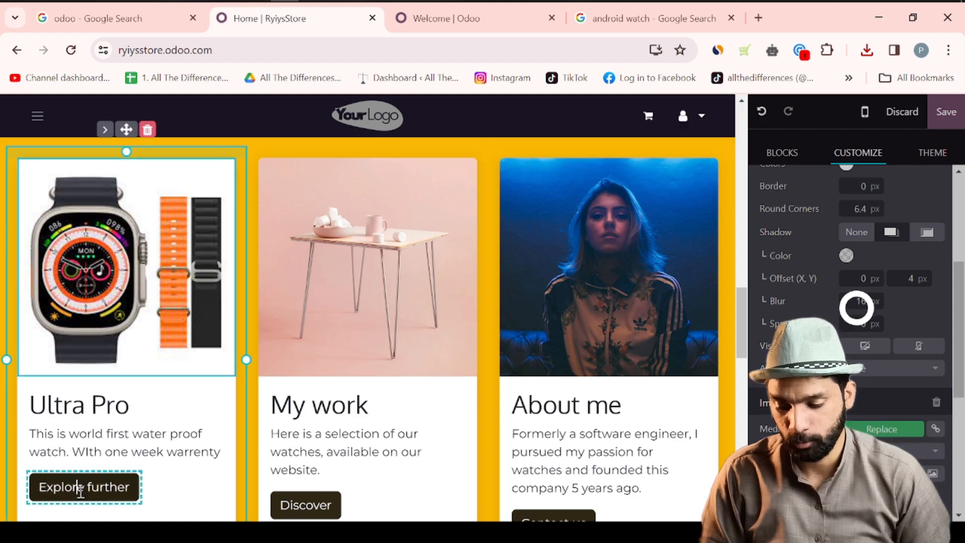
- Relabel the Ultra Pro card's Explore further button to 'Shop Now'
left_click(81, 490)
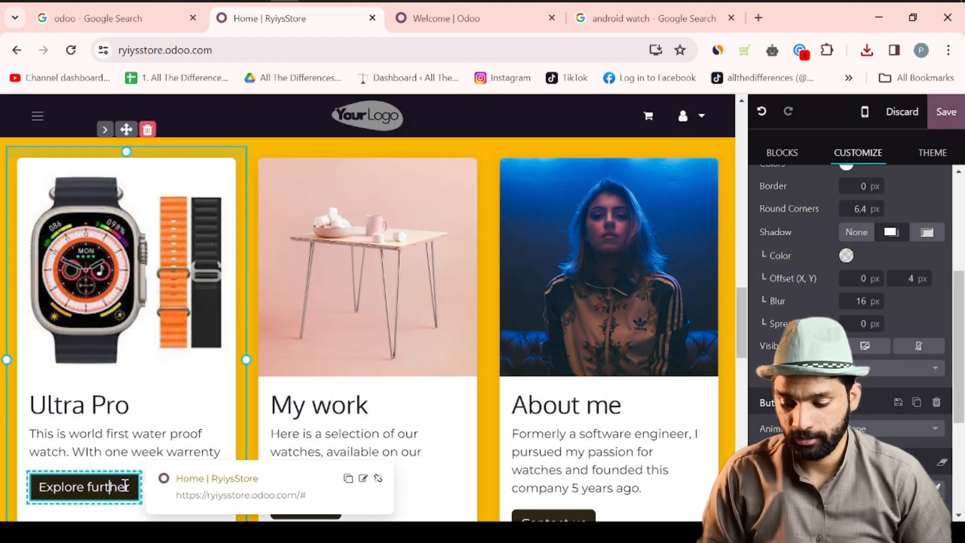
scroll(125, 485, "down", 1)
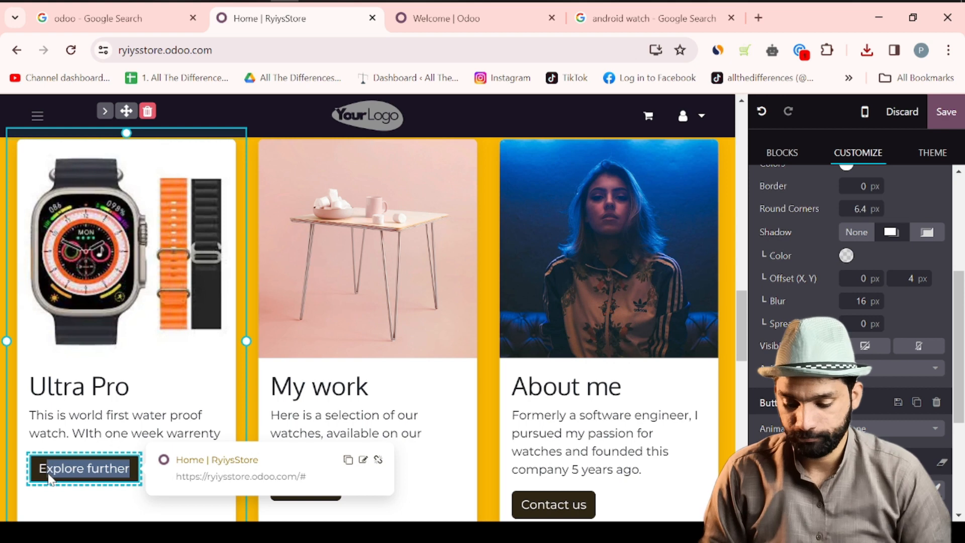
key("BackSpace")
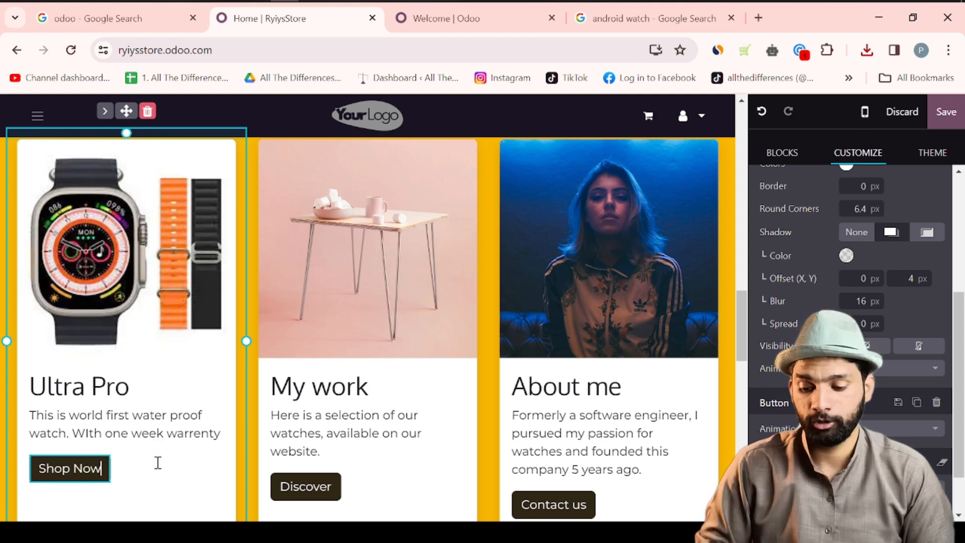
left_click(43, 508)
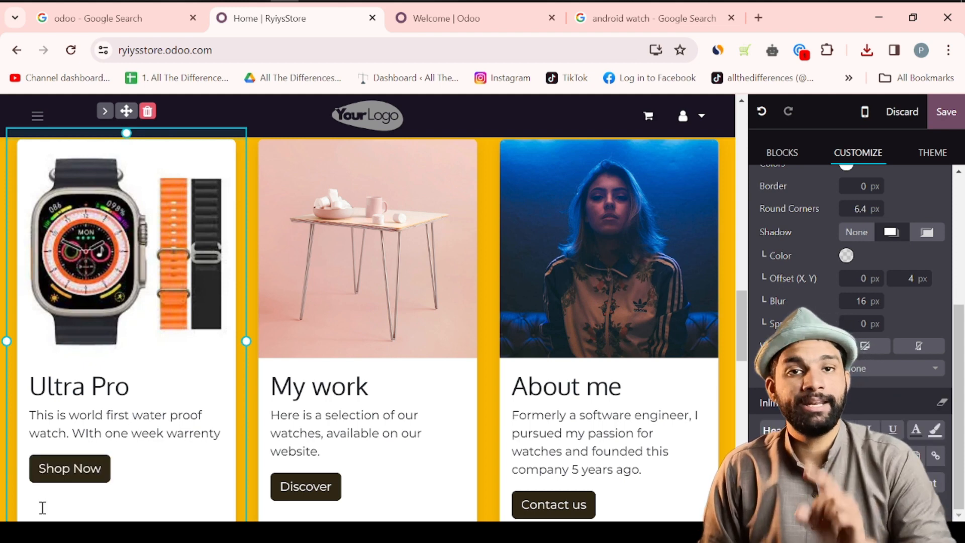
- Check the Shop Now button's link and save the homepage edits
left_click(61, 482)
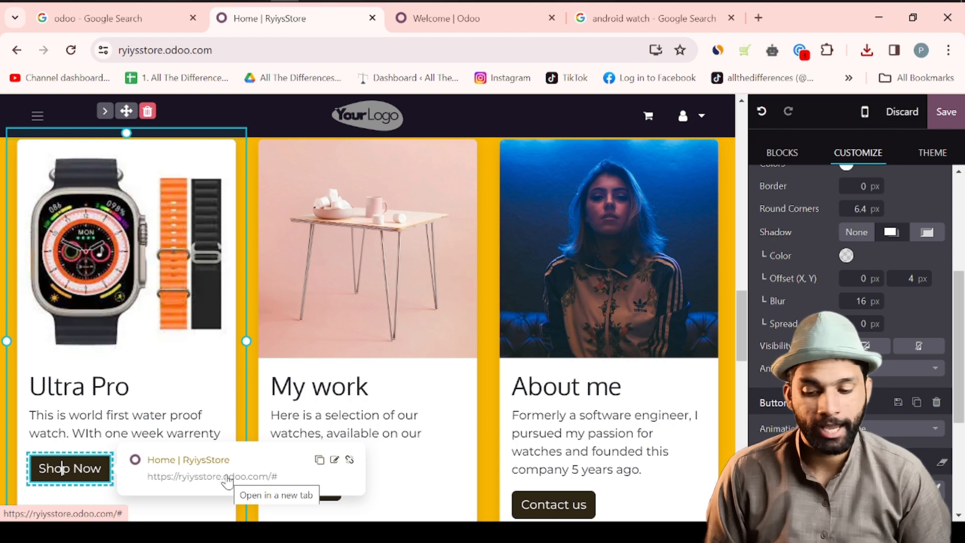
scroll(388, 332, "up", 5)
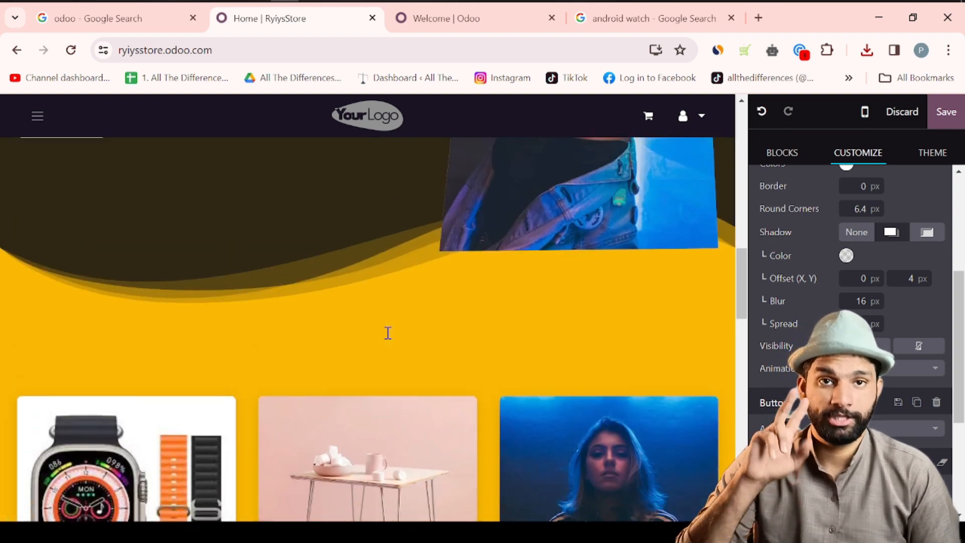
scroll(388, 331, "down", 7)
scroll(388, 331, "down", 6)
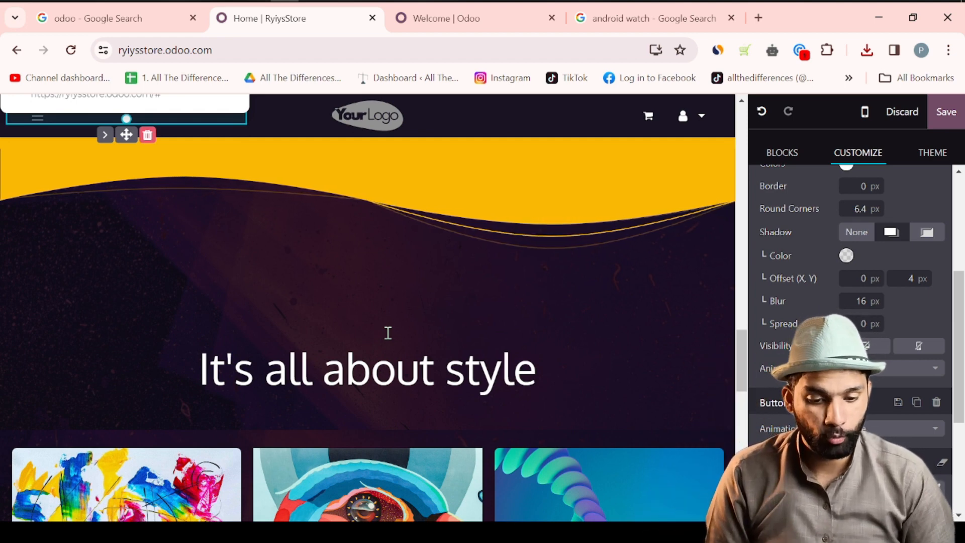
left_click(943, 114)
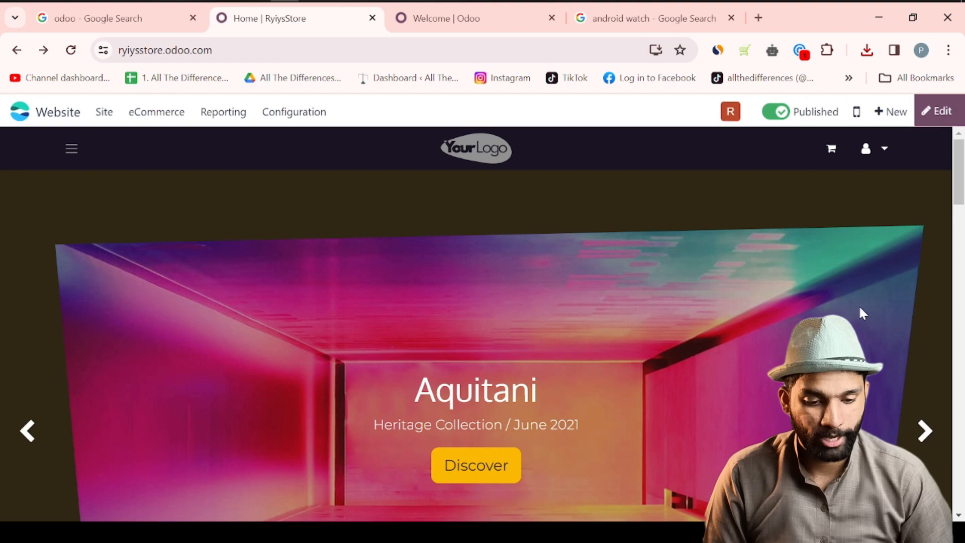
- Add a taller Map section below the product cards, showing Lahore, Pakistan
left_click(937, 117)
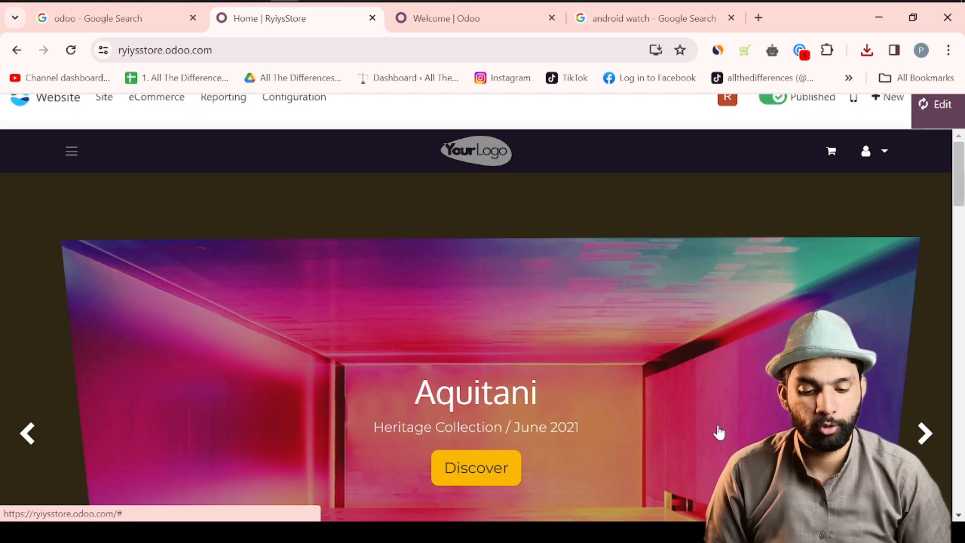
scroll(717, 423, "down", 20)
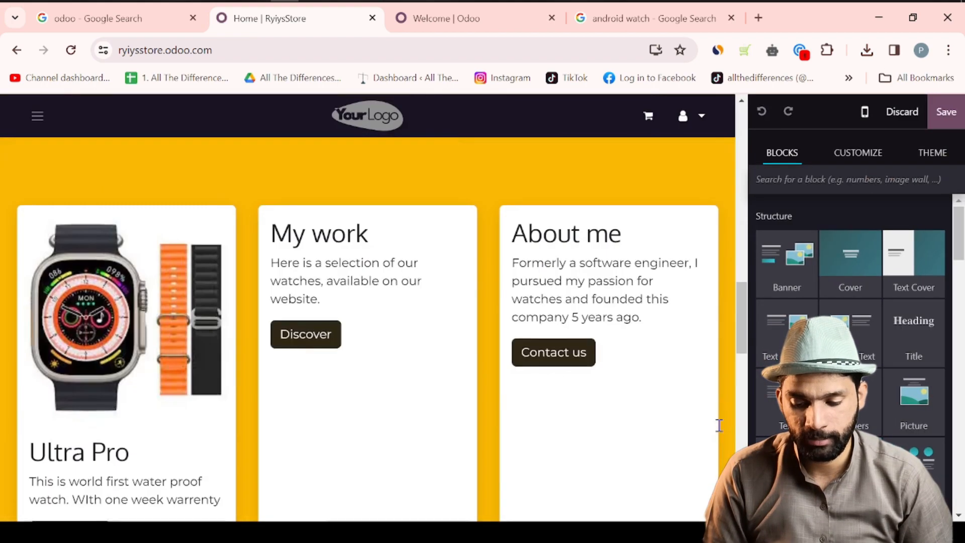
scroll(719, 425, "up", 2)
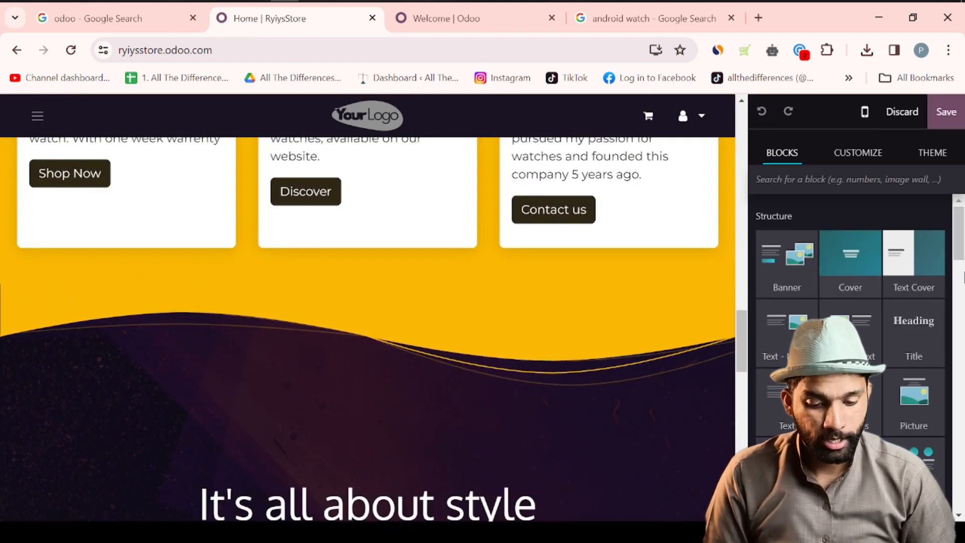
scroll(880, 382, "down", 10)
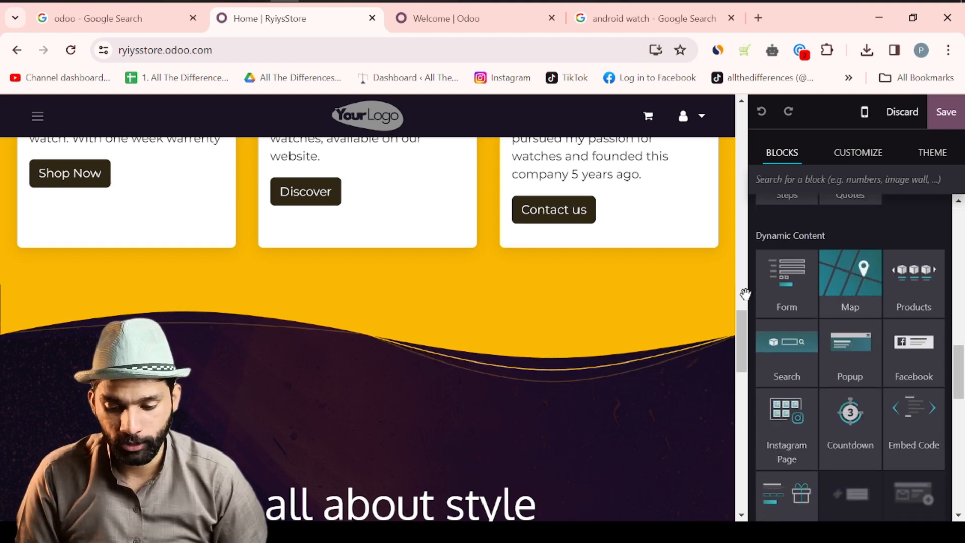
left_click_drag(478, 290, 302, 347)
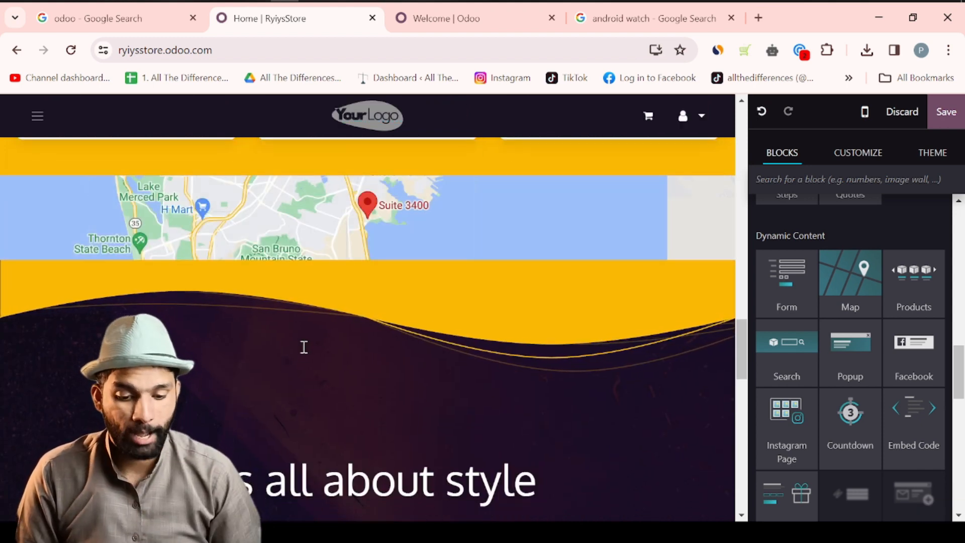
left_click(508, 191)
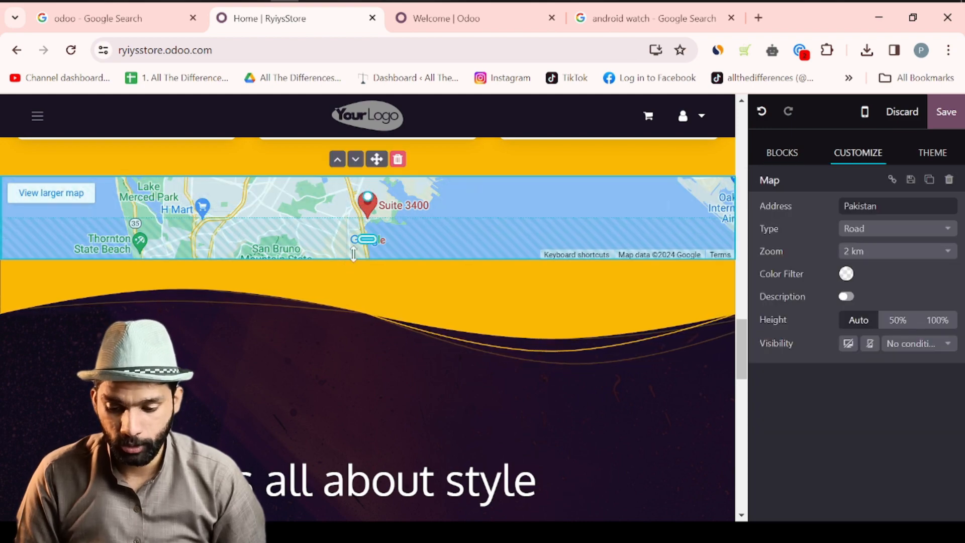
left_click_drag(365, 256, 355, 401)
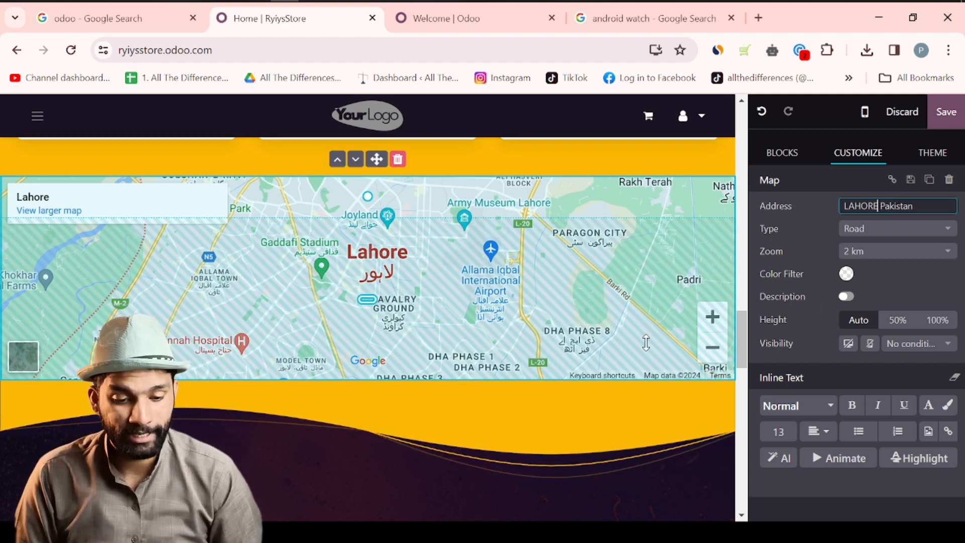
- Select the wave title section and return to the building blocks panel
scroll(527, 426, "down", 8)
left_click(526, 427)
scroll(526, 426, "up", 6)
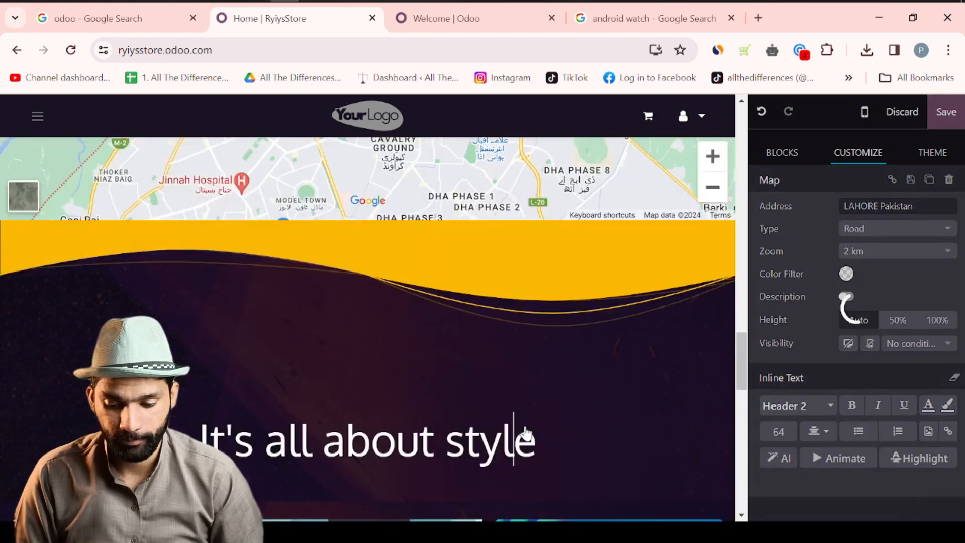
left_click(536, 355)
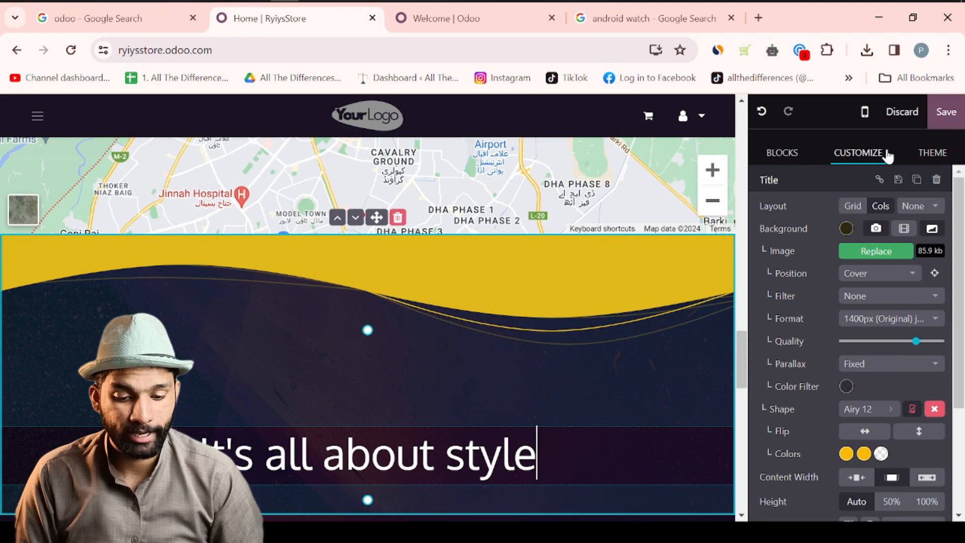
left_click(933, 155)
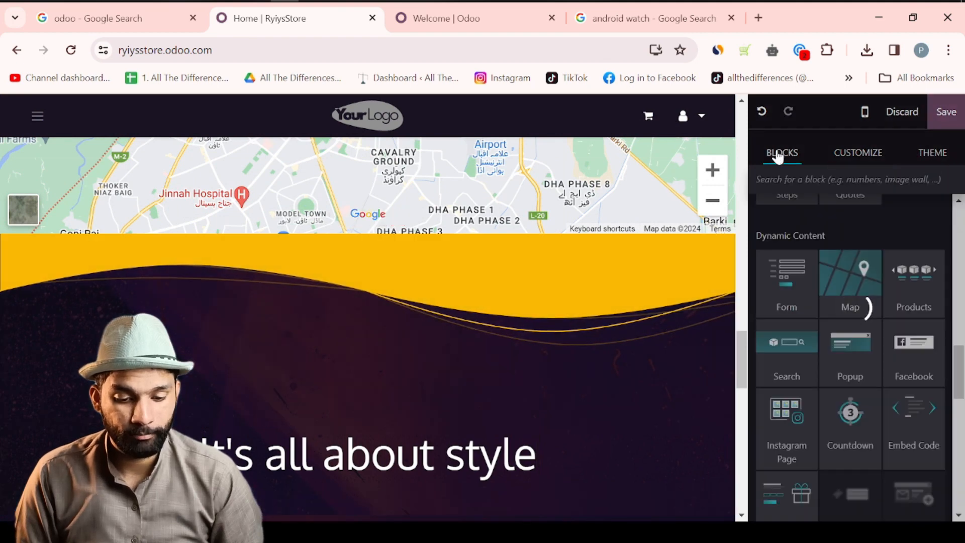
left_click(779, 153)
- Add an Instagram Page section for odoo.official below the map and highlight its page name
scroll(851, 341, "down", 3)
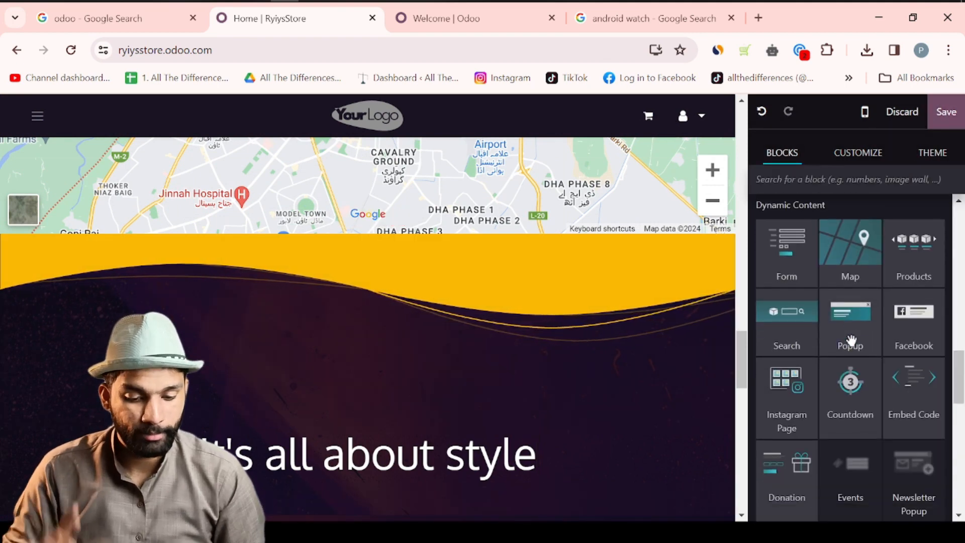
scroll(850, 342, "down", 1)
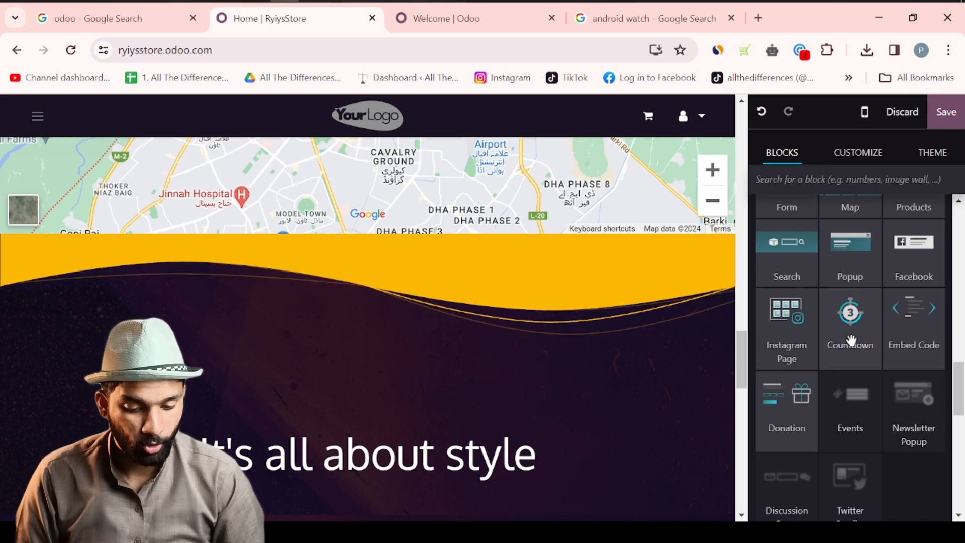
scroll(850, 341, "down", 10)
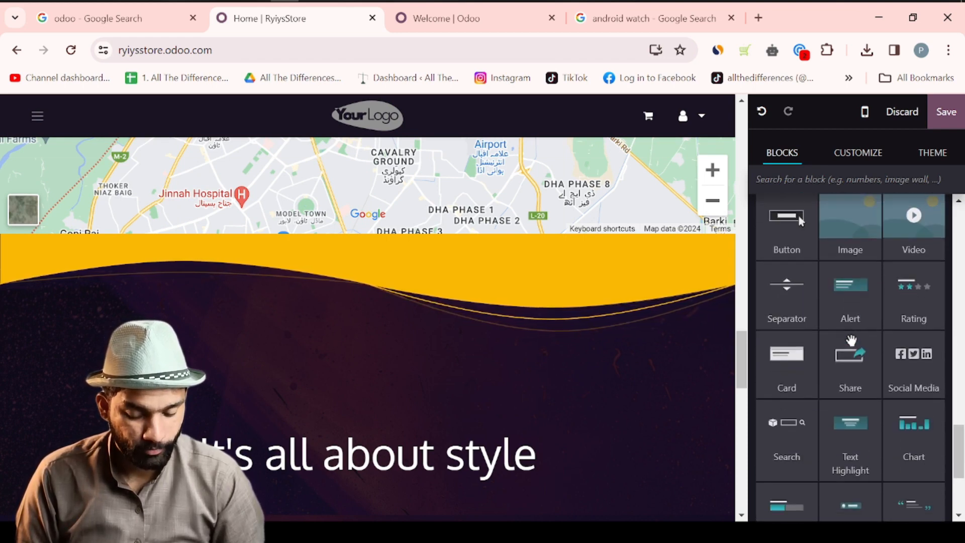
scroll(851, 341, "up", 3)
scroll(851, 341, "down", 2)
scroll(851, 341, "up", 12)
scroll(851, 341, "down", 2)
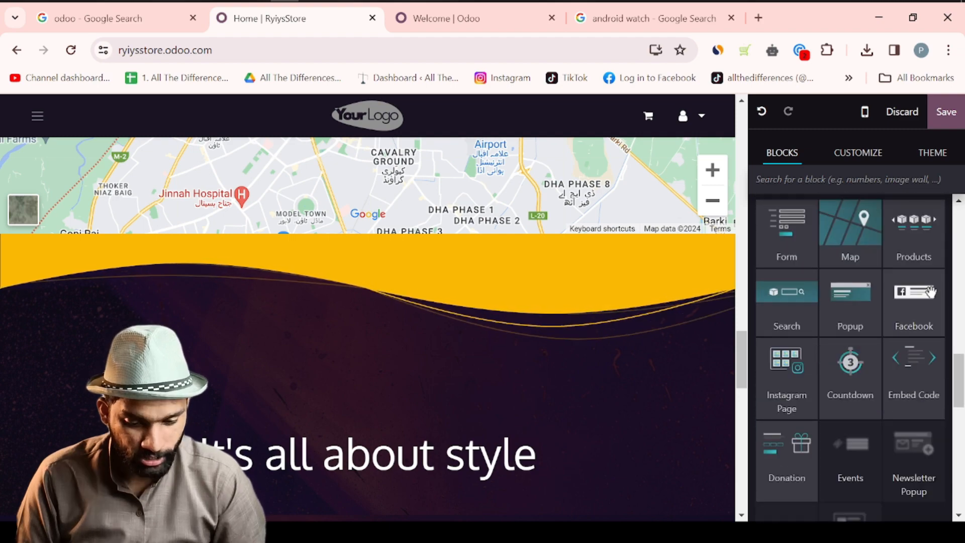
left_click_drag(787, 367, 387, 309)
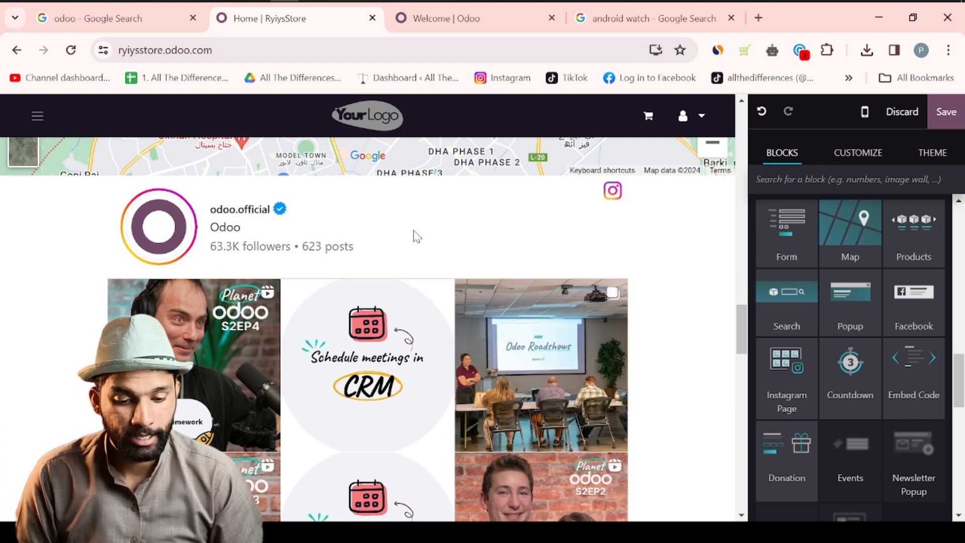
left_click(416, 237)
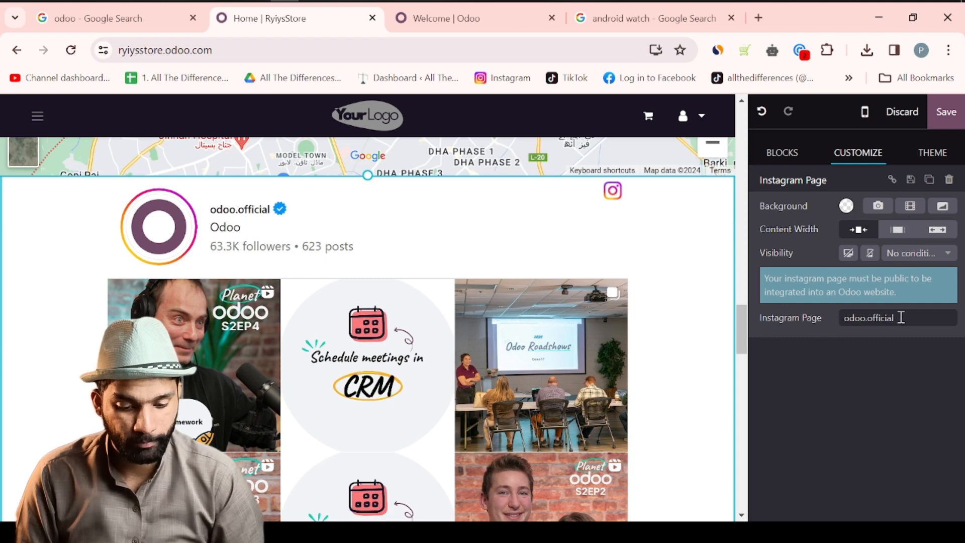
left_click_drag(901, 317, 851, 324)
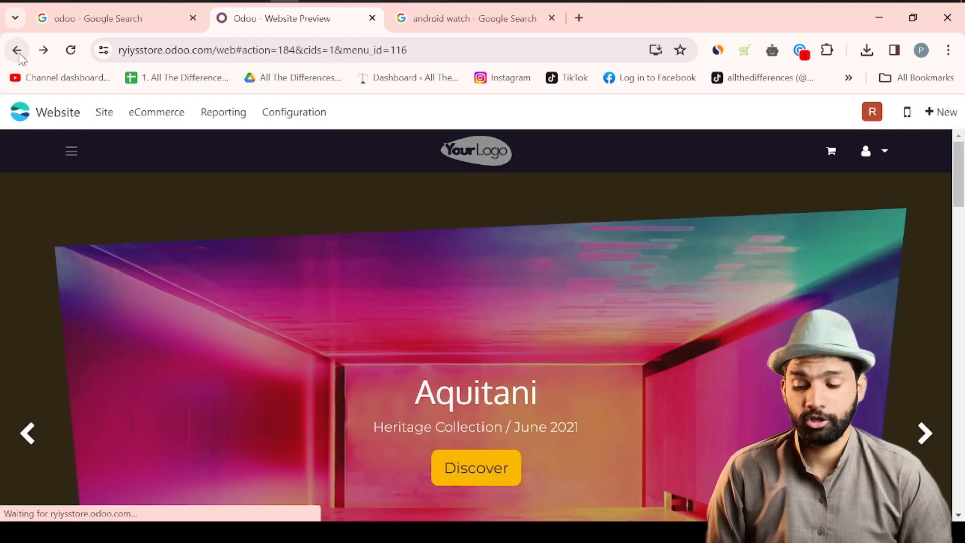
- Create a Watch Ultra product priced 10,000 Rs with the 17% tax removed
left_click(104, 116)
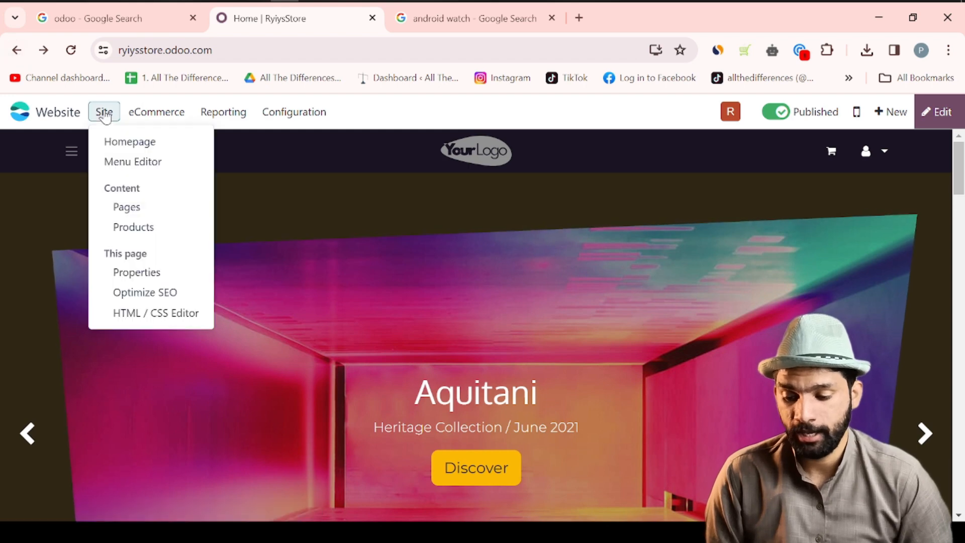
left_click(136, 228)
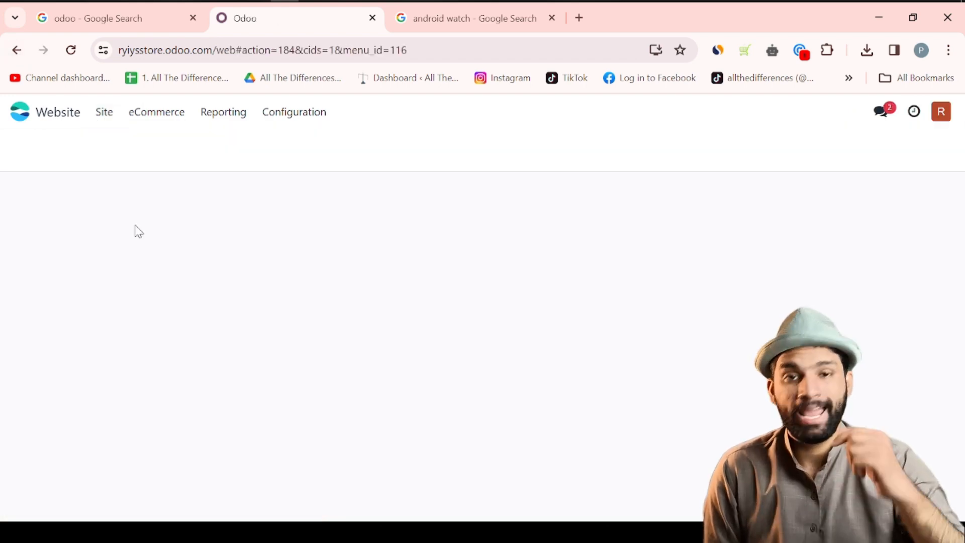
left_click(34, 148)
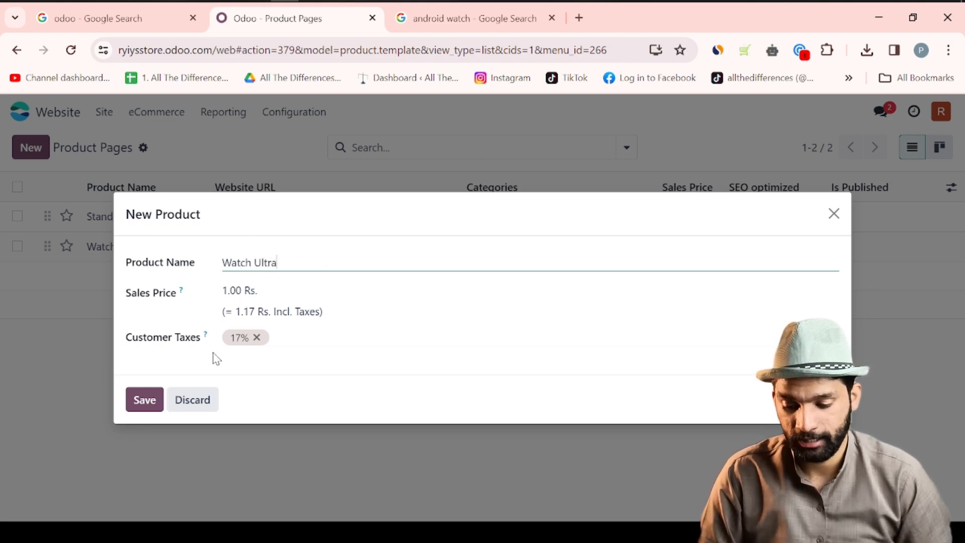
left_click(257, 338)
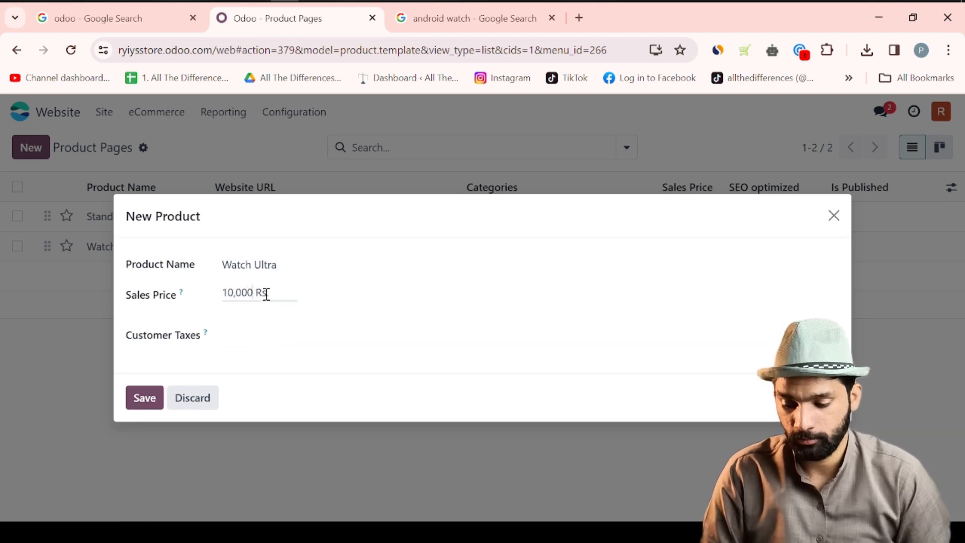
left_click(153, 398)
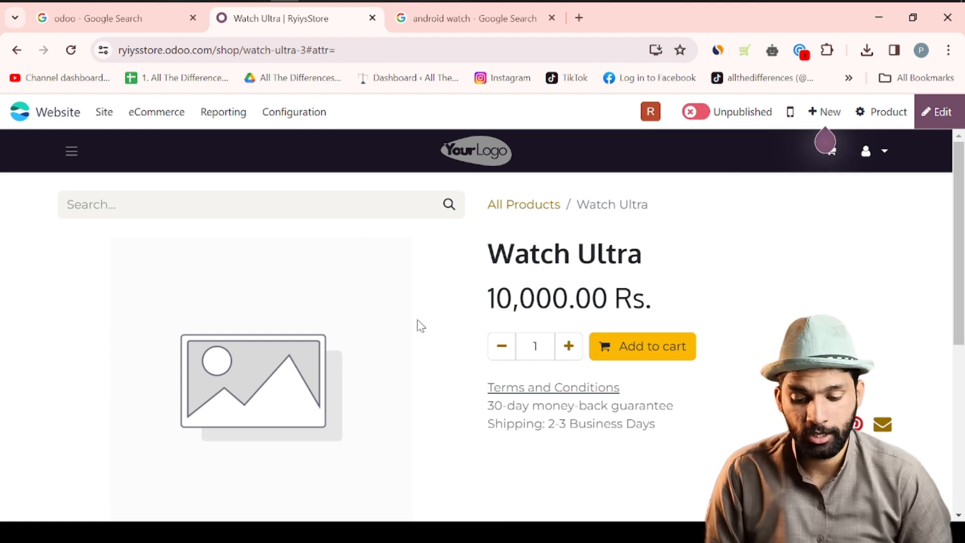
- Review the Watch Ultra product page and open it in the website editor
scroll(476, 401, "down", 4)
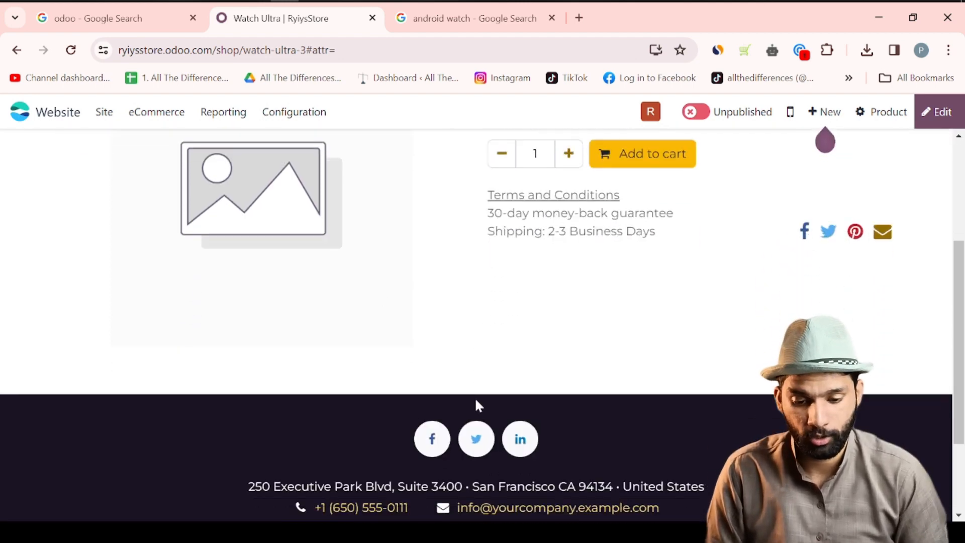
scroll(476, 401, "up", 4)
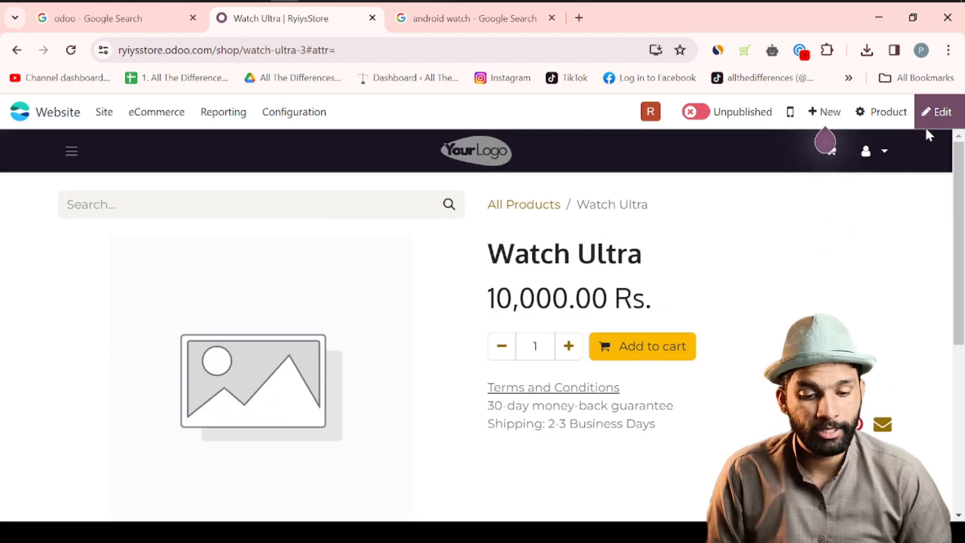
left_click(944, 112)
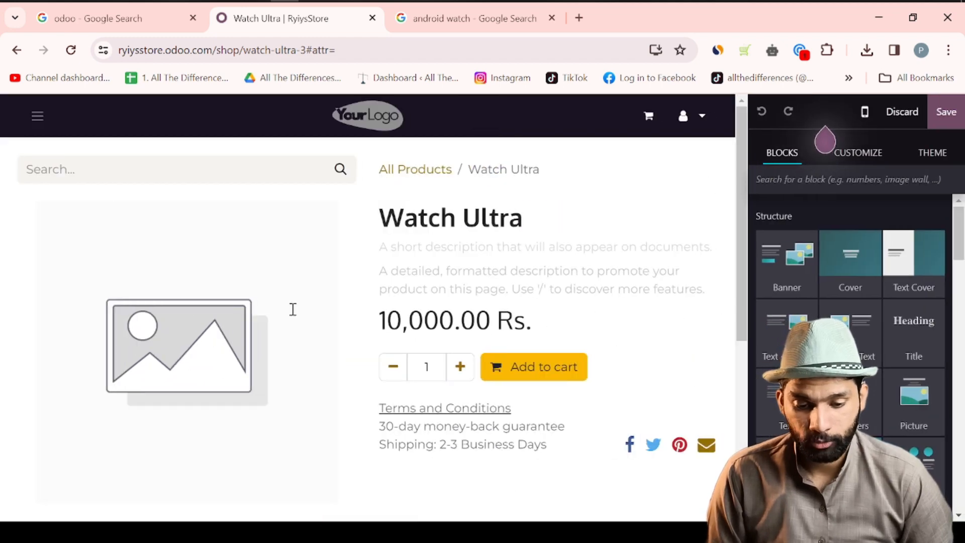
- Replace the Watch Ultra main image with the orange-and-black-strapped watch photo
left_click(213, 369)
scroll(860, 317, "down", 1)
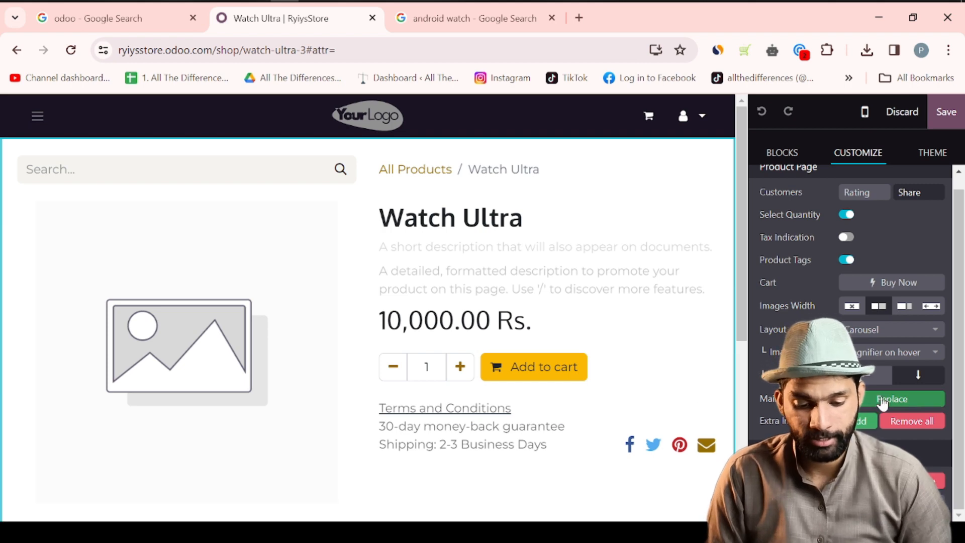
left_click(913, 400)
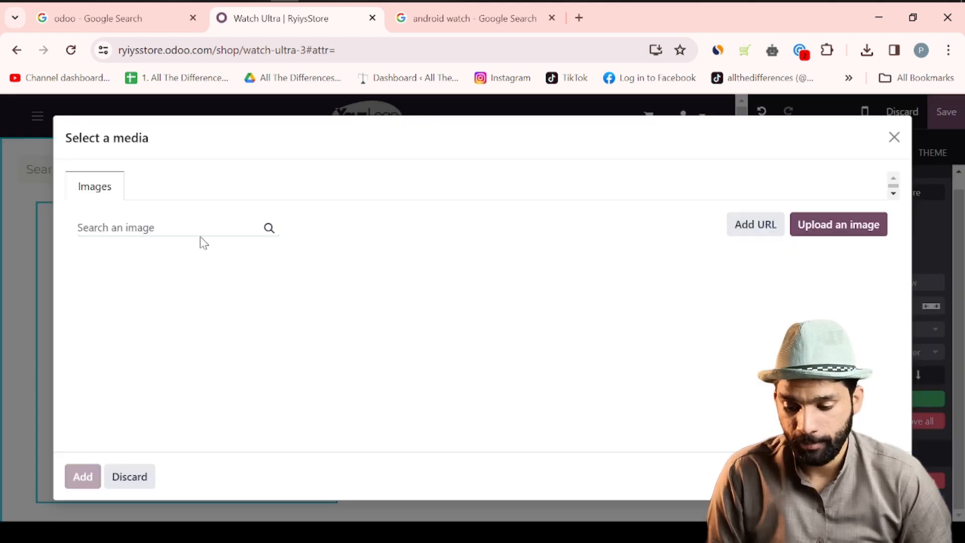
left_click(132, 291)
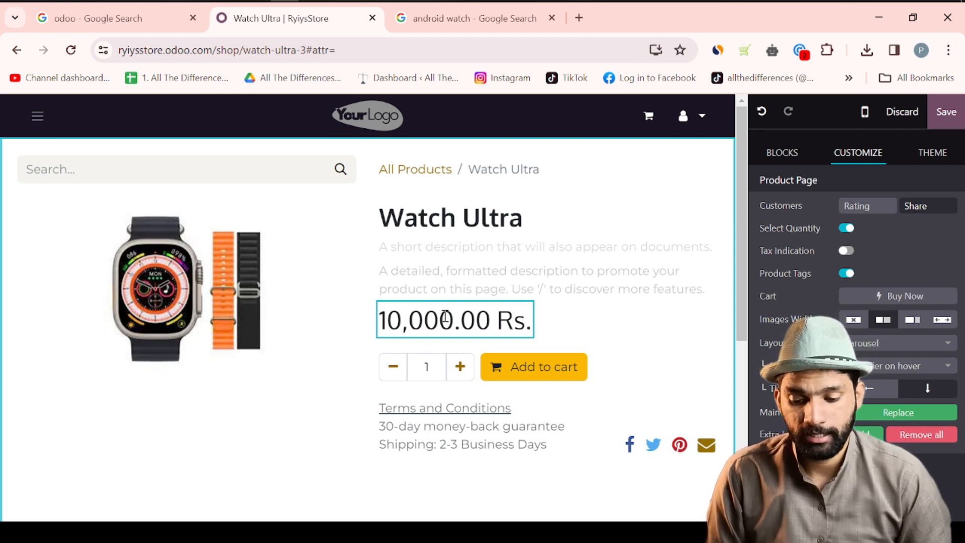
left_click(453, 286)
- Write the short description lines 'Watch Water Proof', '1 Week Money Back Gurantee' and 'With 2 Straps'
left_click(440, 252)
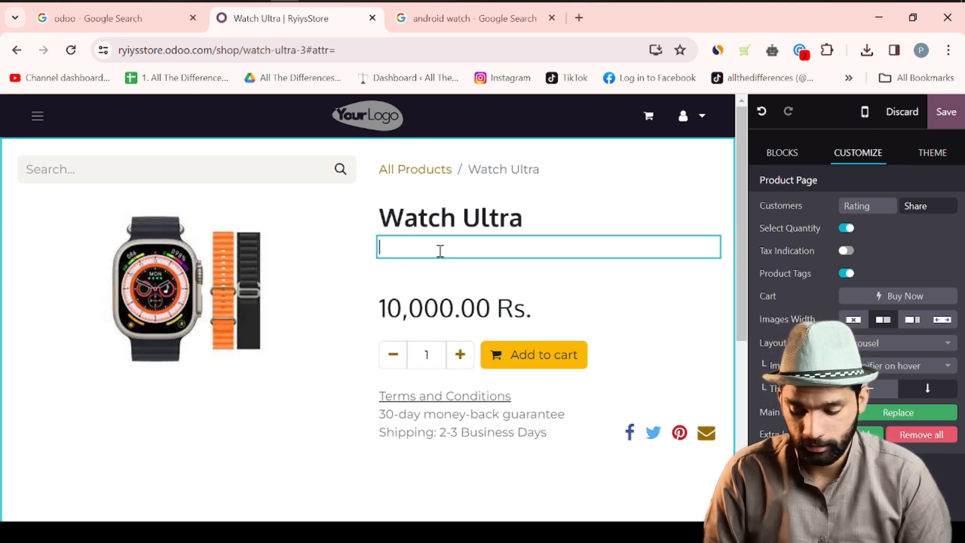
type("Wat")
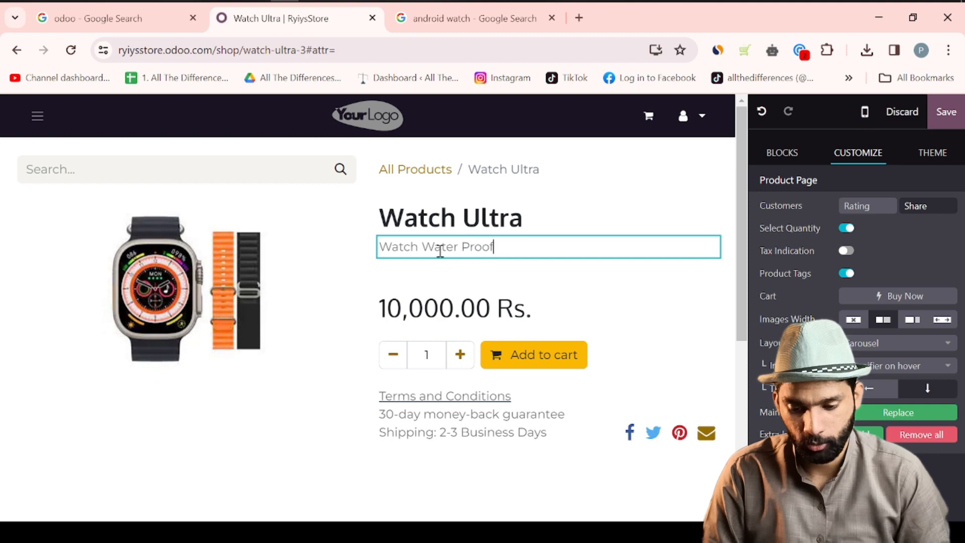
type("ch Water Proof")
key("Return")
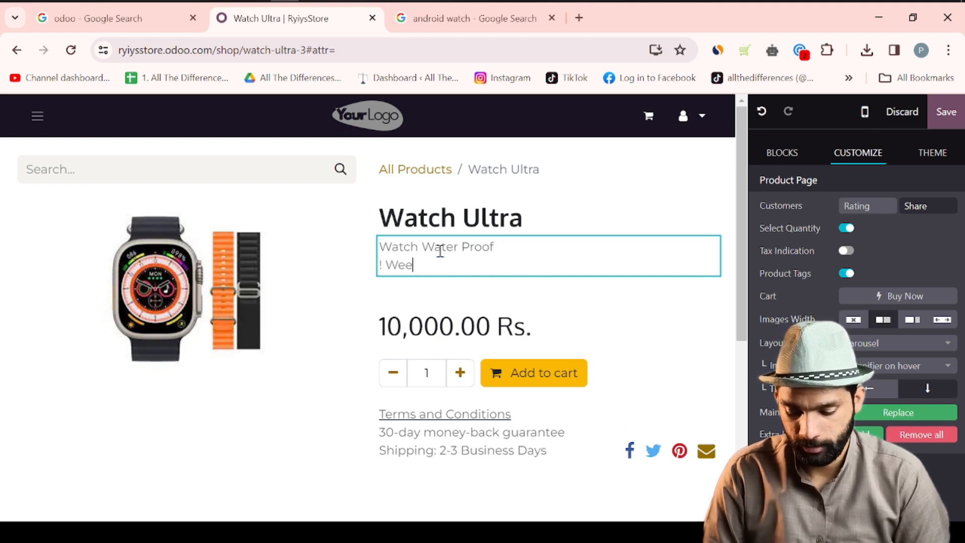
type("! Week Money Back Gurantee")
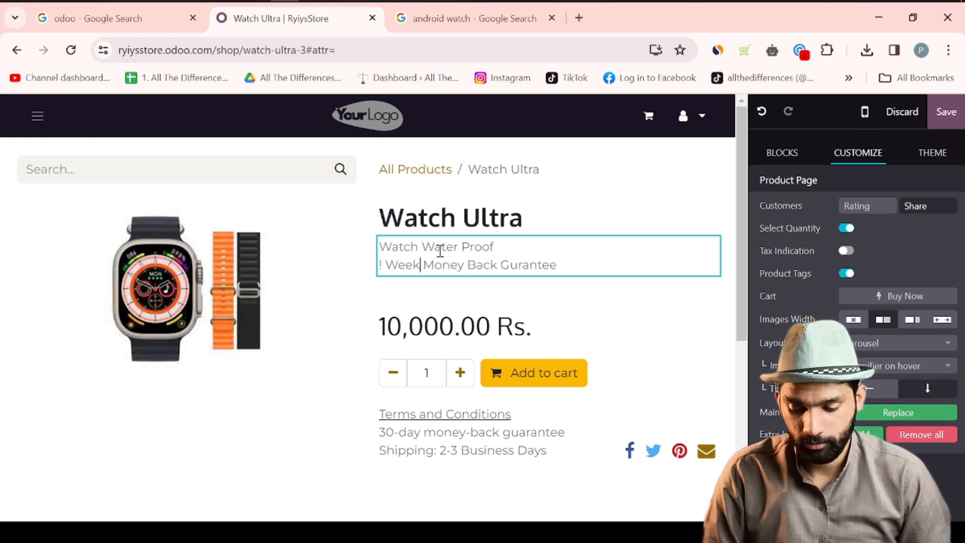
key("BackSpace")
type("1")
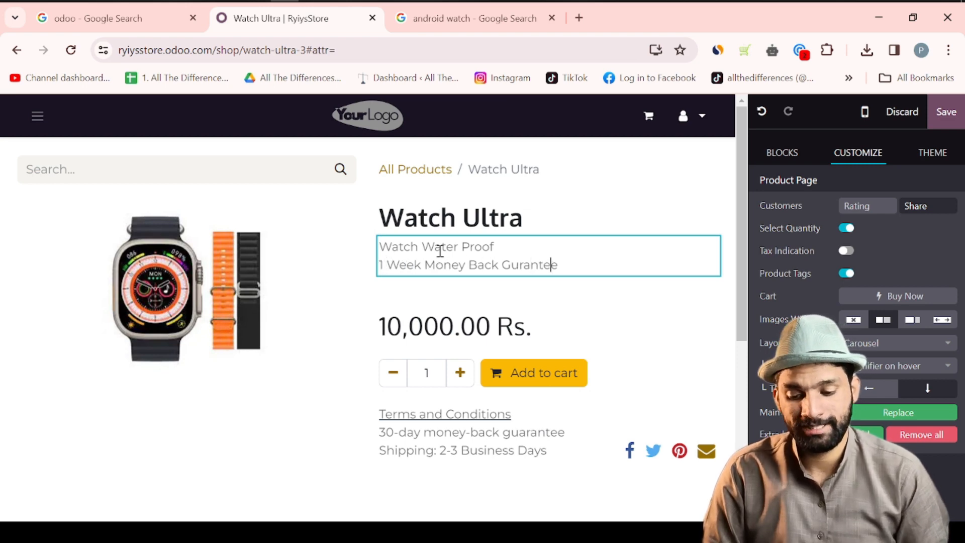
key("Return")
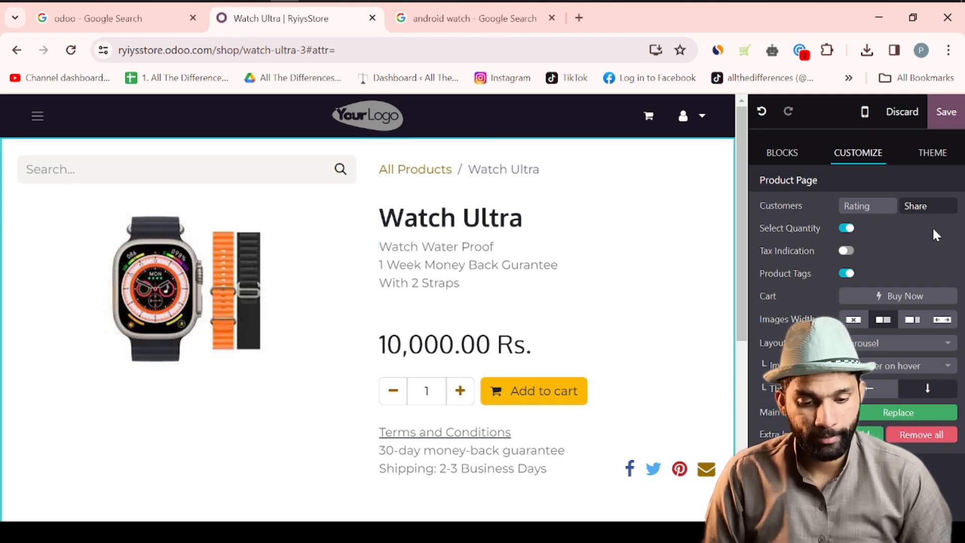
- Save and publish the Watch Ultra page, then copy the store address into an Incognito window
left_click(945, 119)
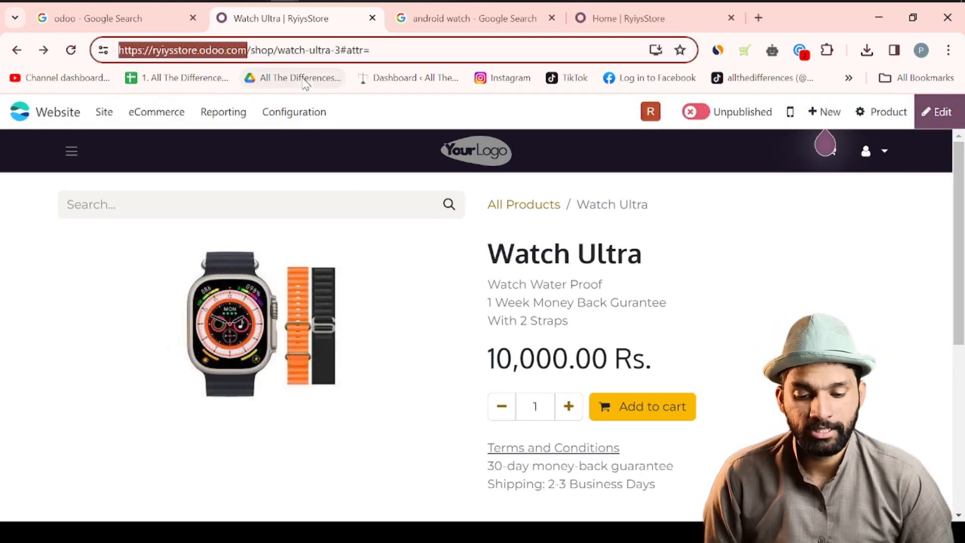
left_click(701, 118)
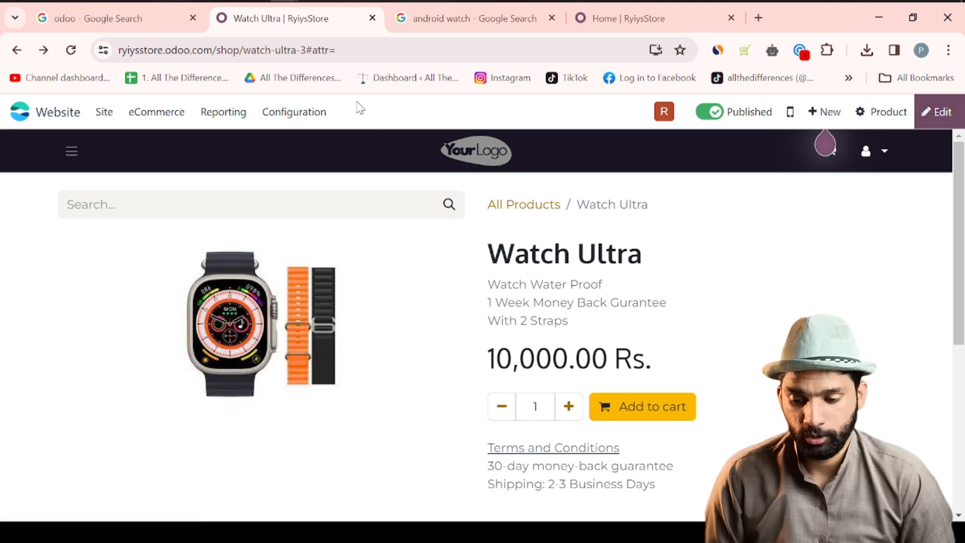
left_click(207, 50)
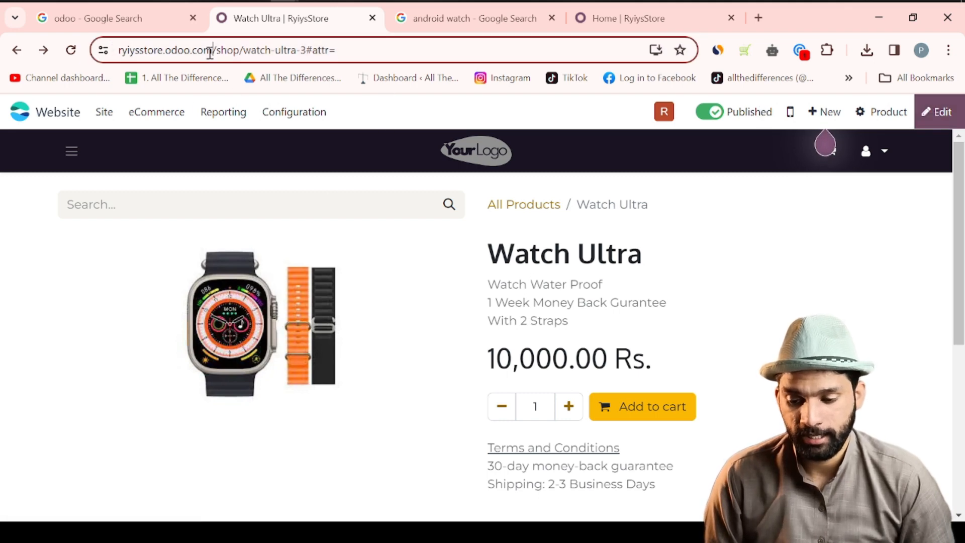
left_click_drag(246, 50, 115, 52)
key("ctrl+c")
key("ctrl+shift+n")
- Load the store as a visitor and open Watch Ultra from the Shop page
key("ctrl+v")
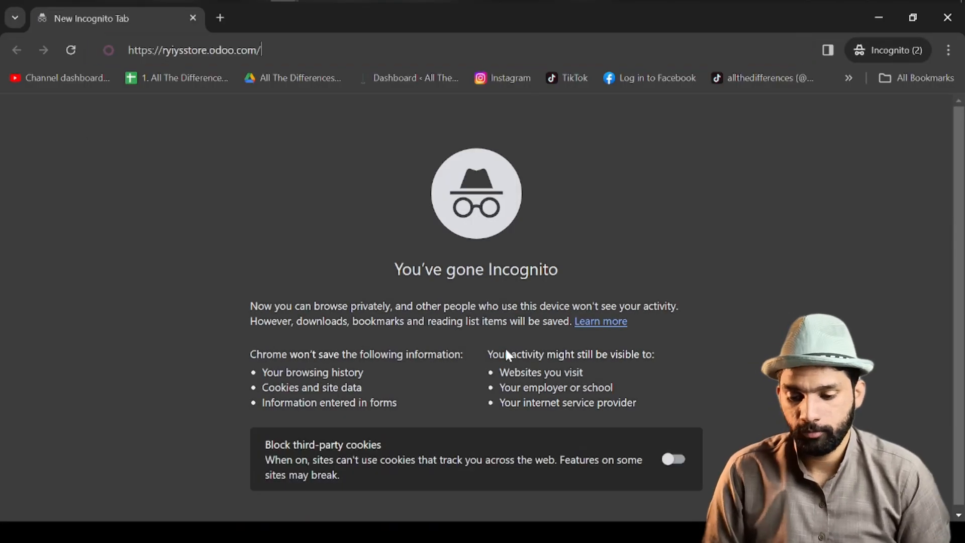
key("Return")
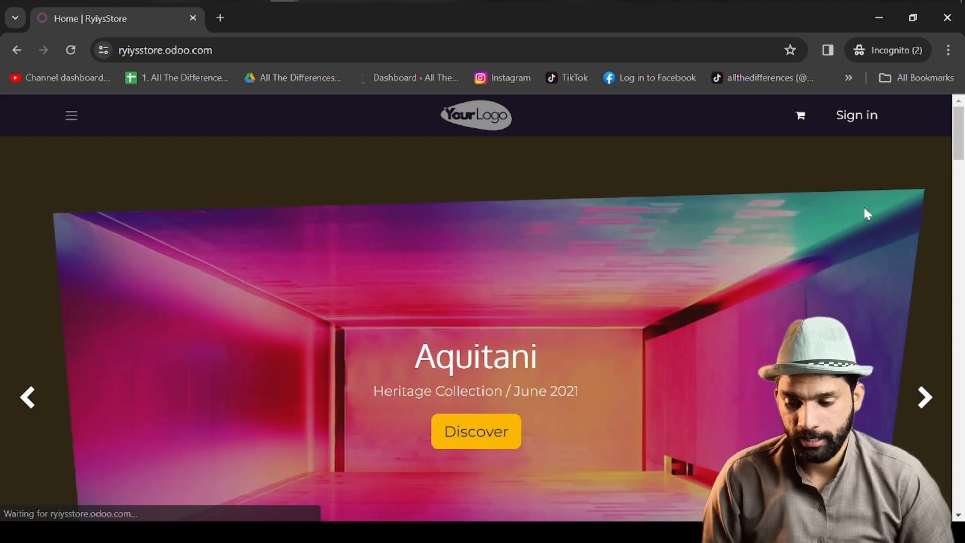
left_click(71, 116)
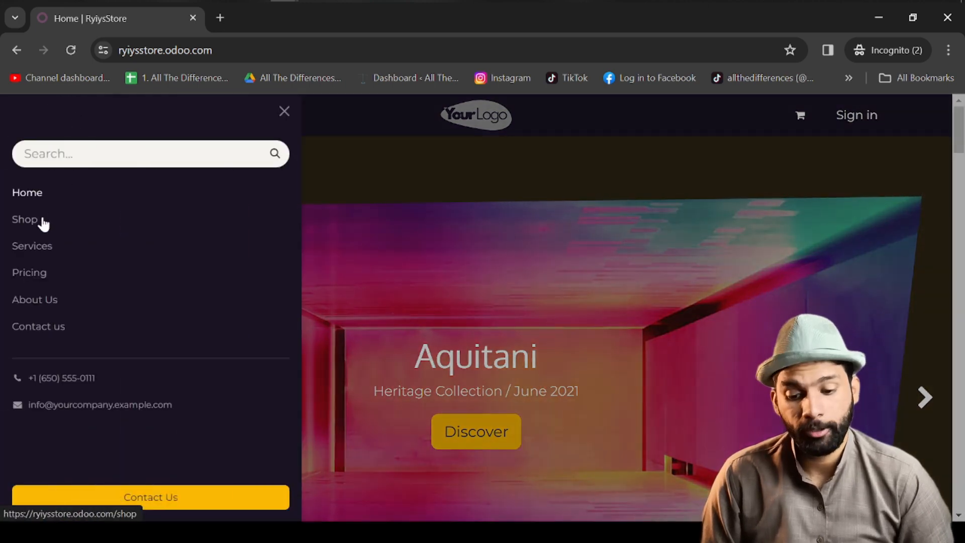
left_click(26, 219)
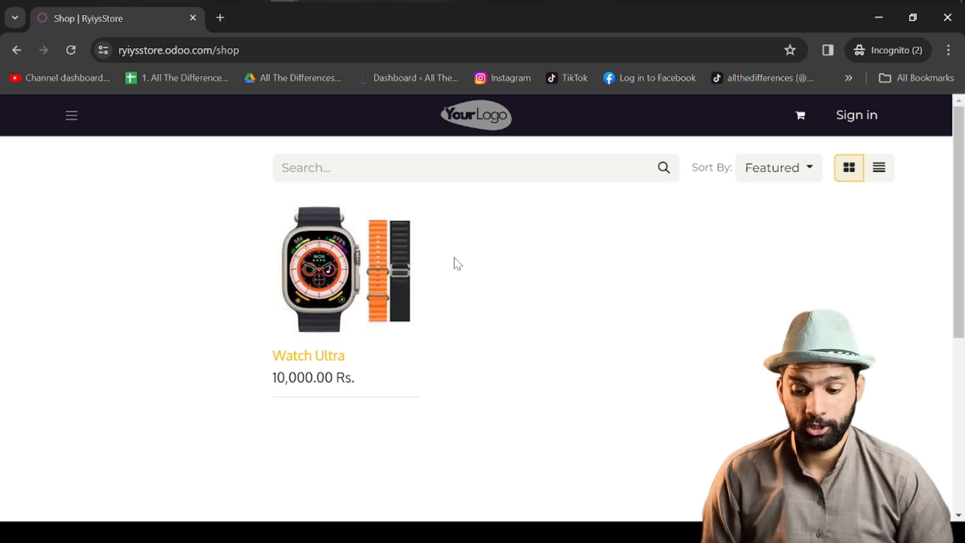
left_click(363, 257)
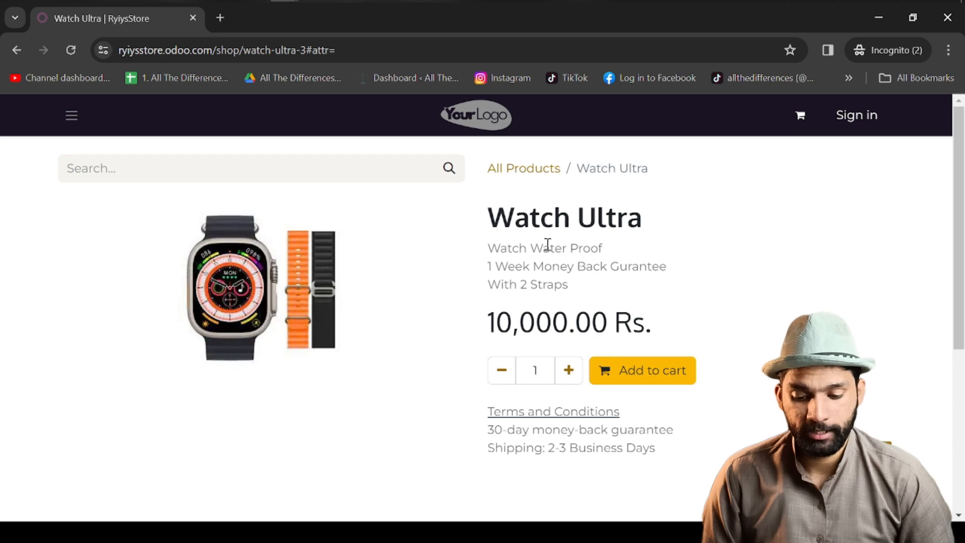
- Add one Watch Ultra to the cart and proceed to checkout
left_click_drag(493, 243, 580, 287)
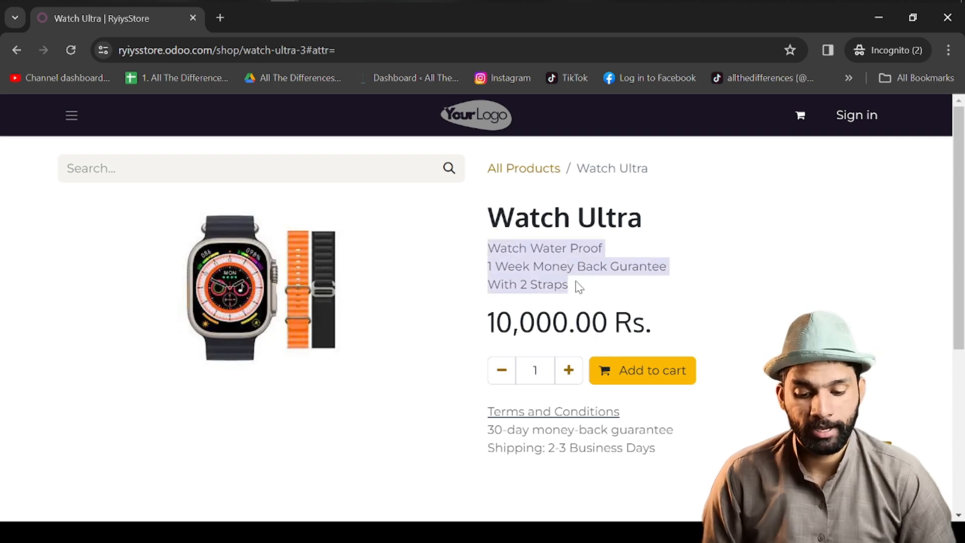
left_click(579, 287)
left_click(628, 381)
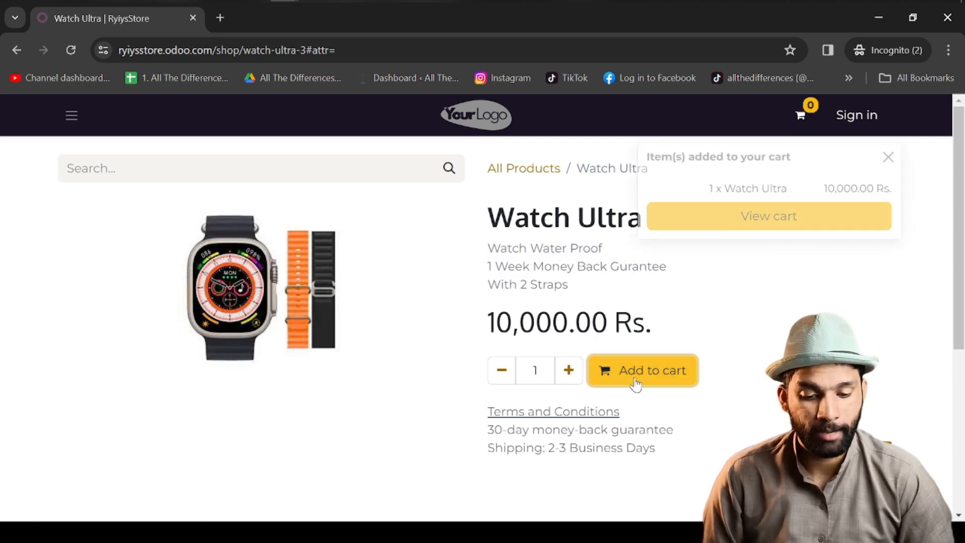
left_click(800, 119)
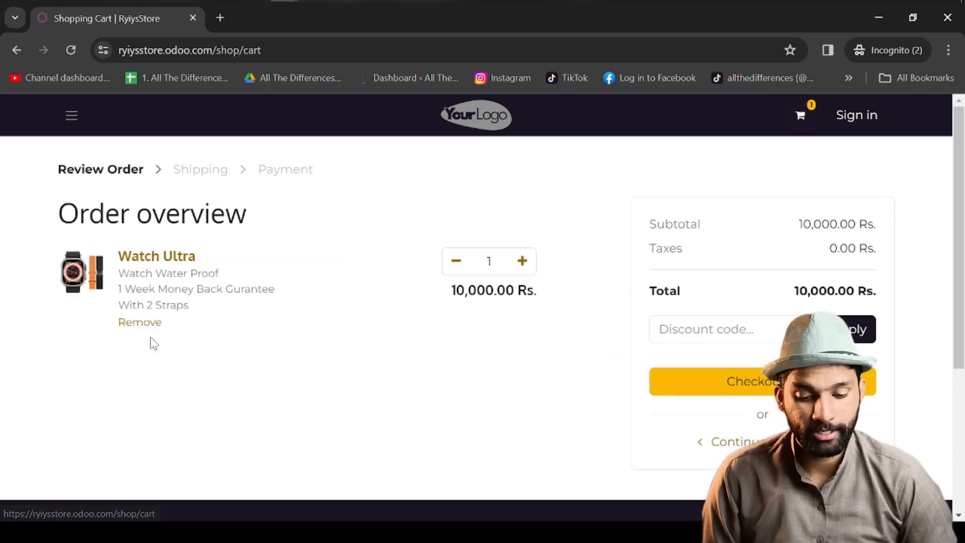
left_click(686, 329)
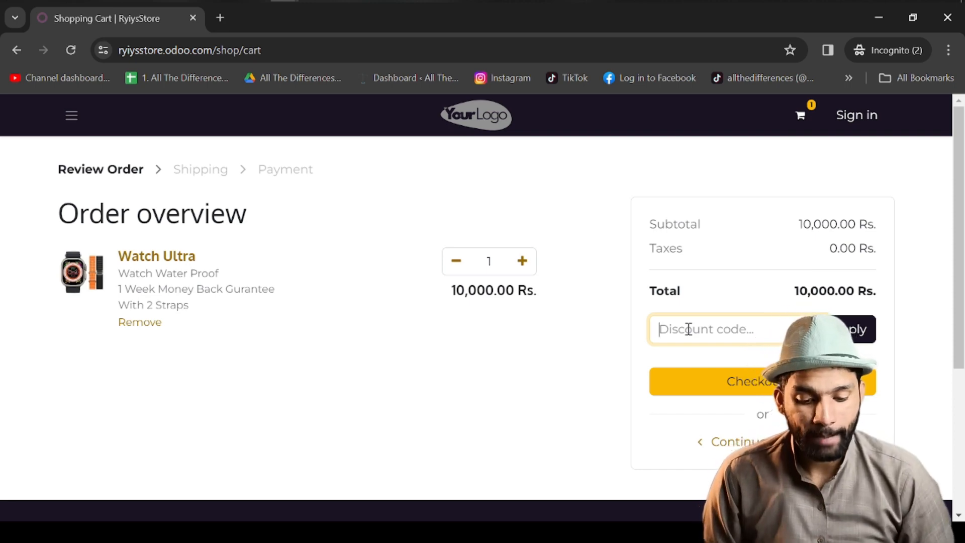
left_click(713, 381)
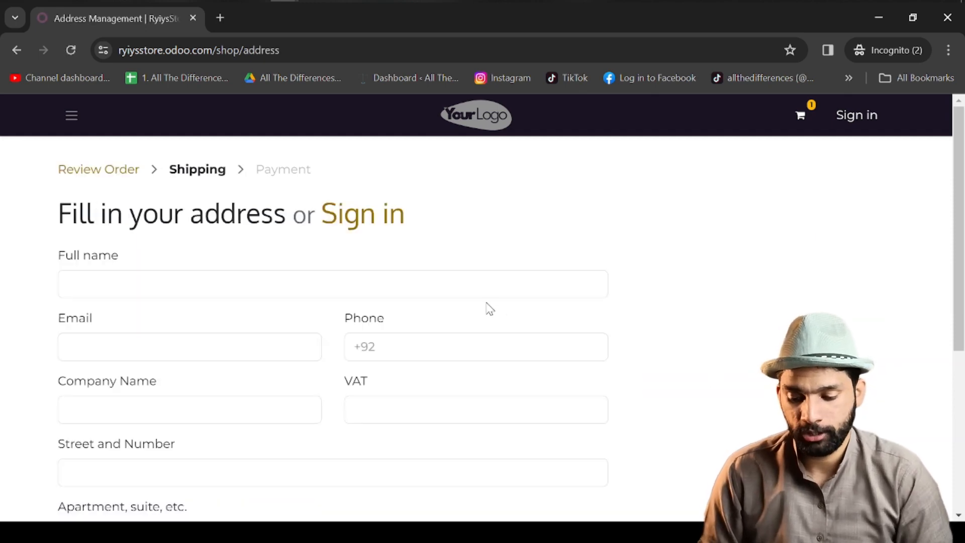
- Fill in the customer's name and e-mail, then continue to the payment step with Standard delivery
left_click(507, 284)
type("iojiojijh")
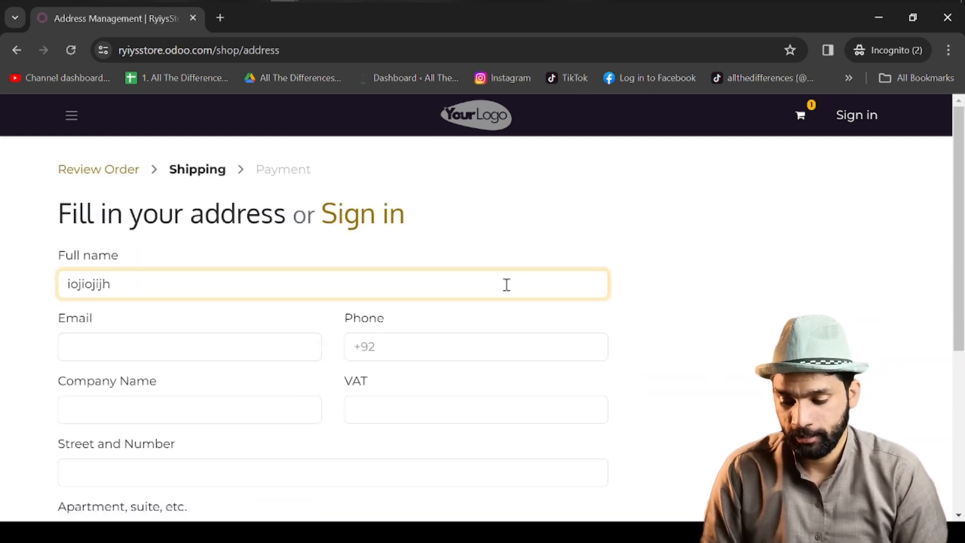
key("Tab")
type("iojiojioh@")
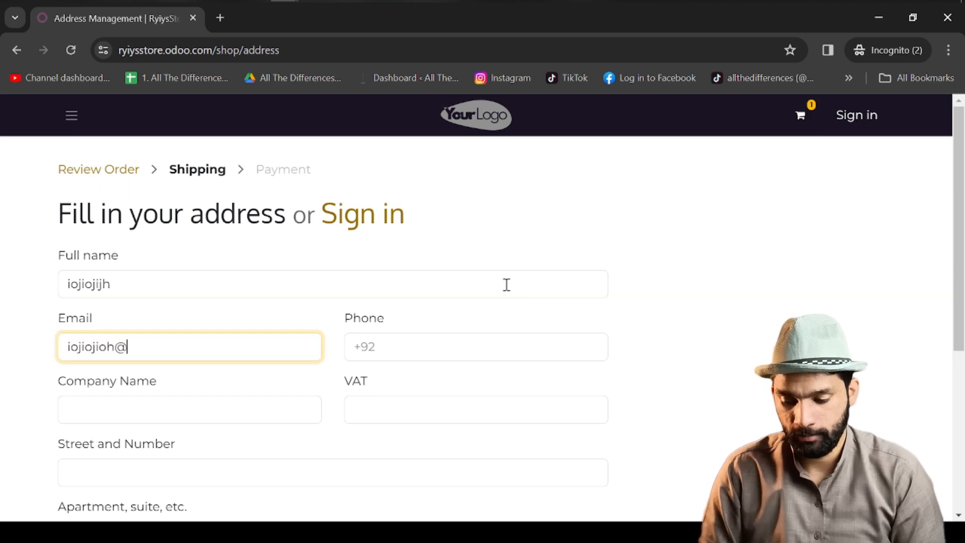
left_click(511, 476)
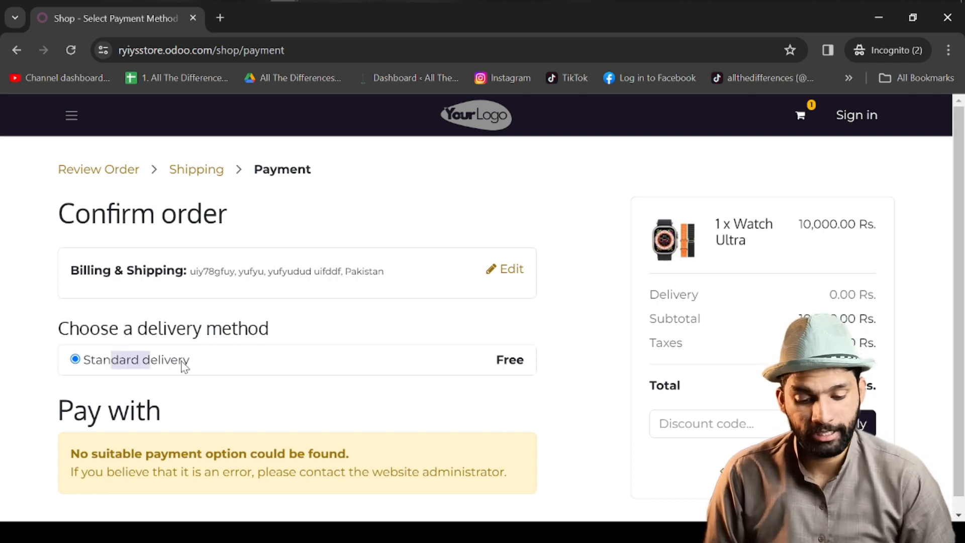
scroll(594, 382, "down", 1)
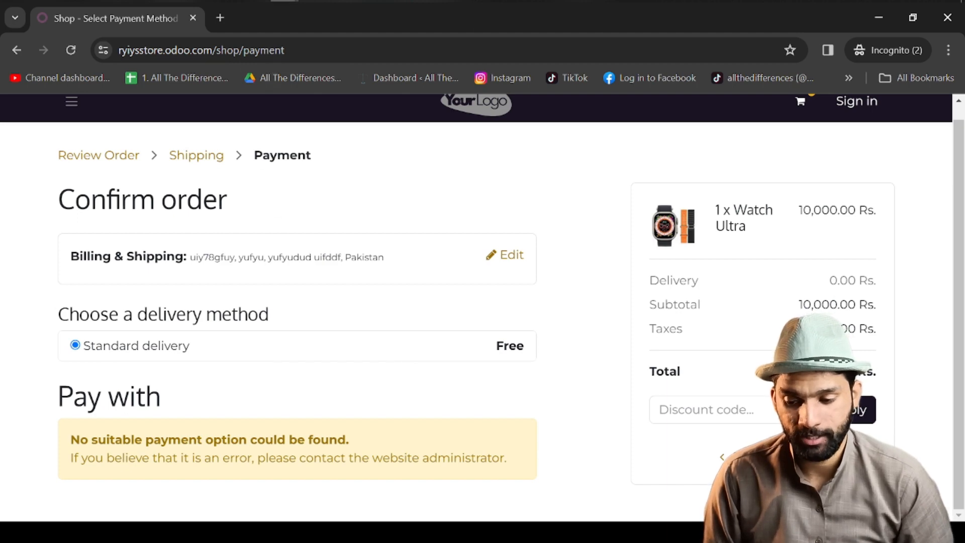
key("alt+Tab")
- In eCommerce Orders, clear the Confirmed filter and open website order S00001 for Watch Ultra
left_click(187, 55)
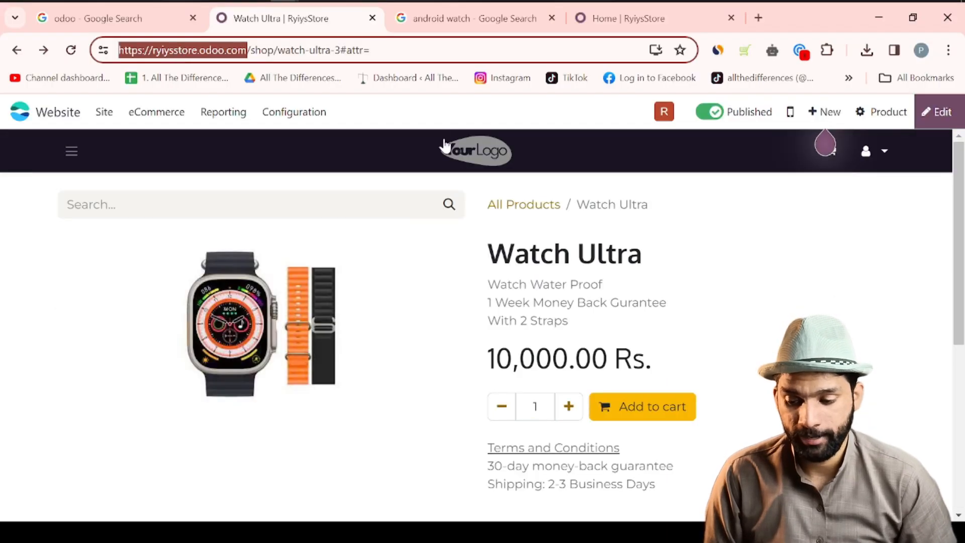
left_click(309, 261)
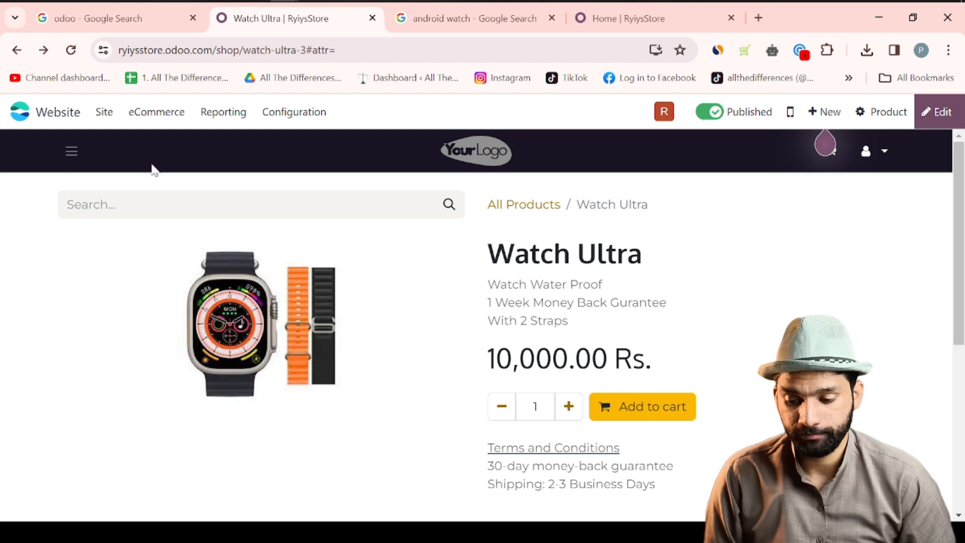
left_click(161, 112)
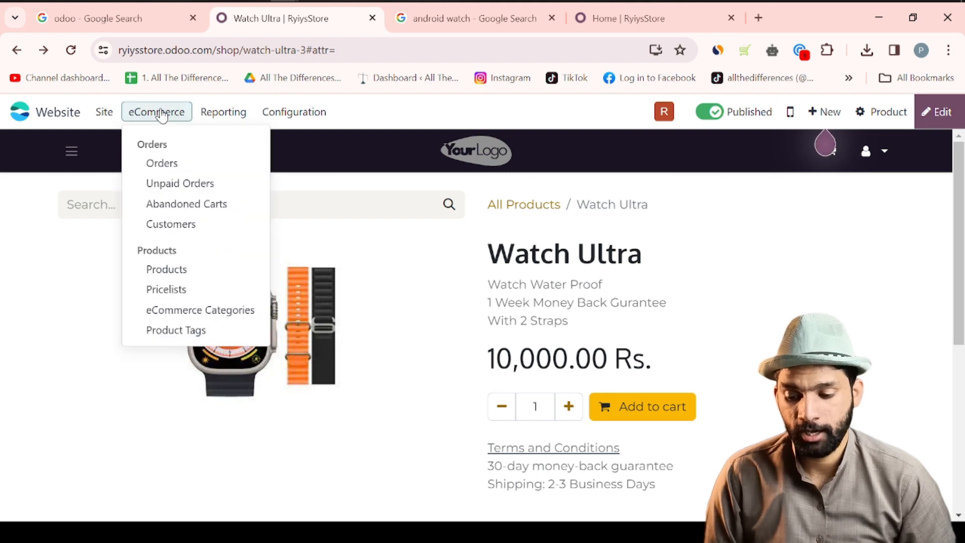
left_click(165, 183)
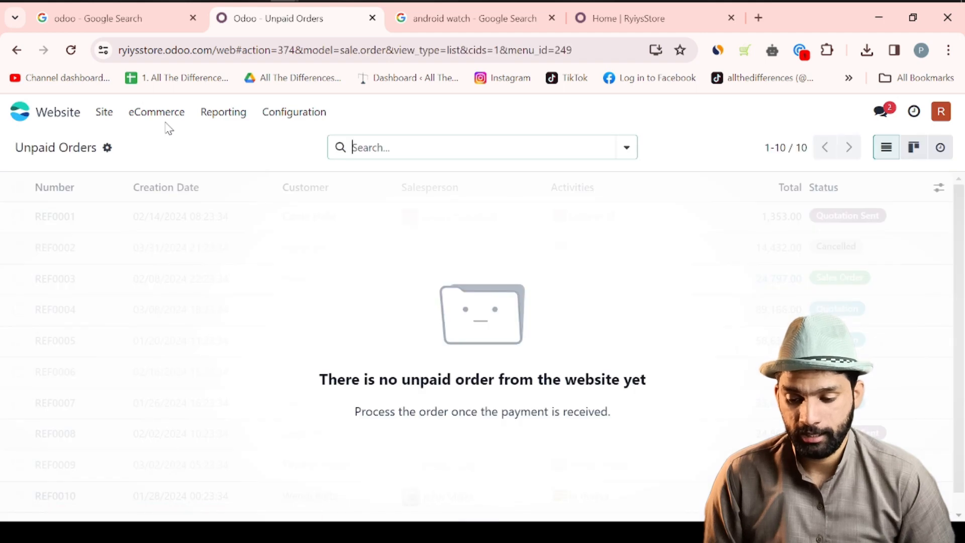
left_click(167, 113)
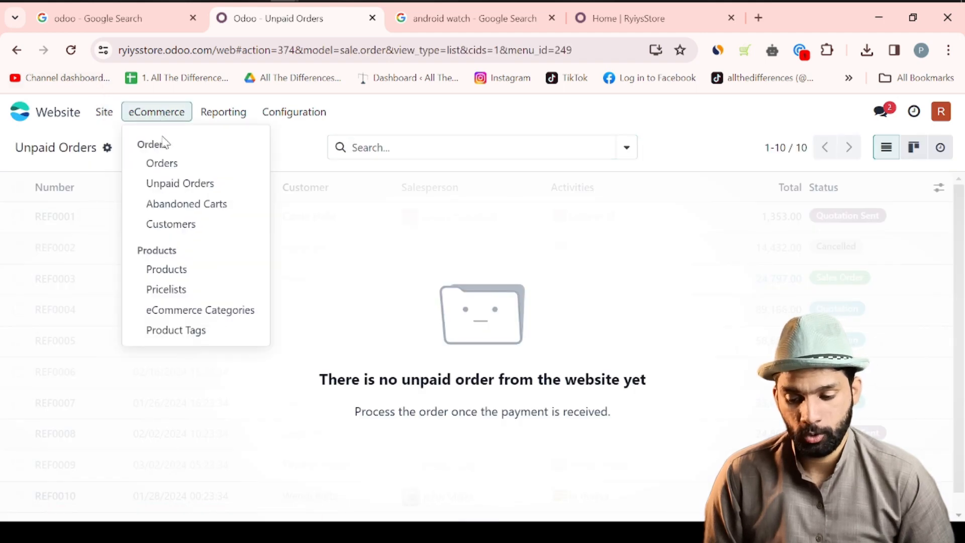
left_click(159, 164)
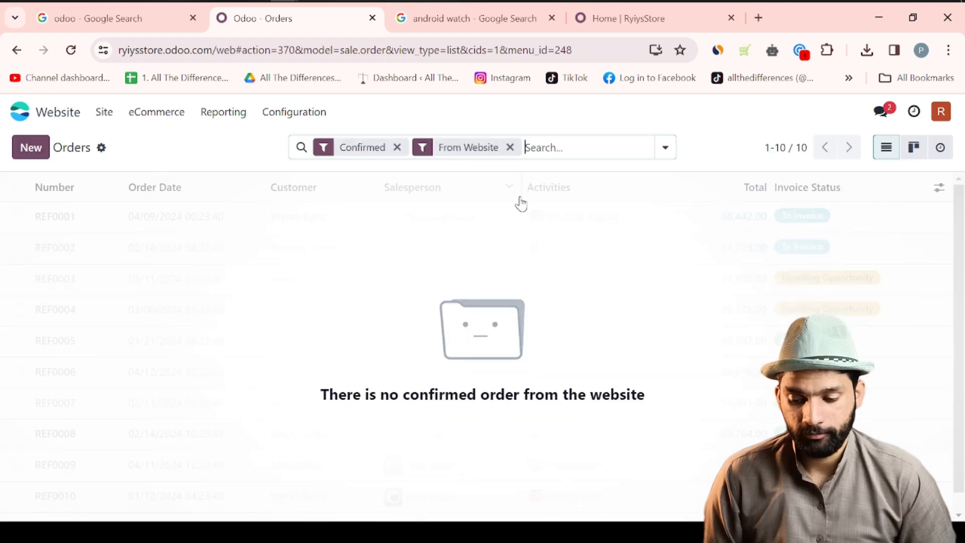
left_click(397, 147)
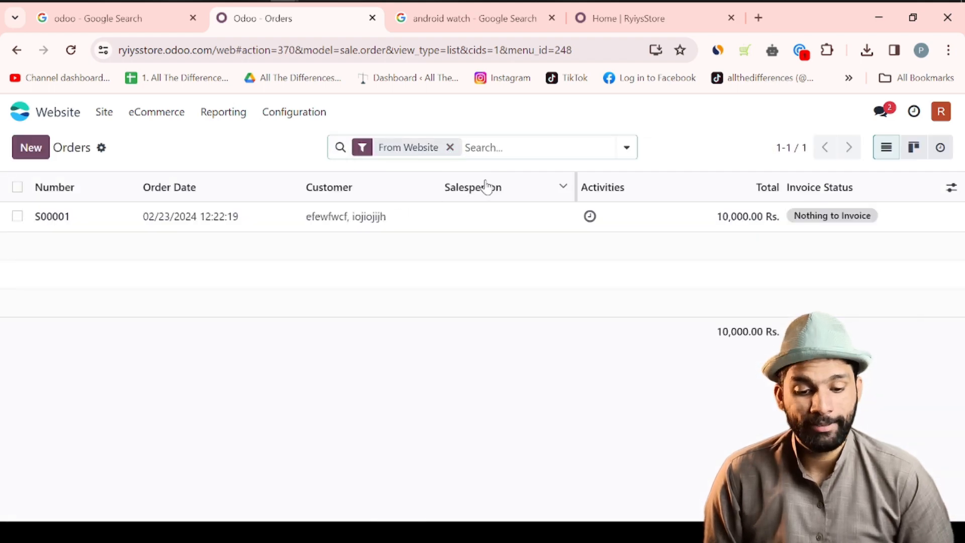
left_click(487, 229)
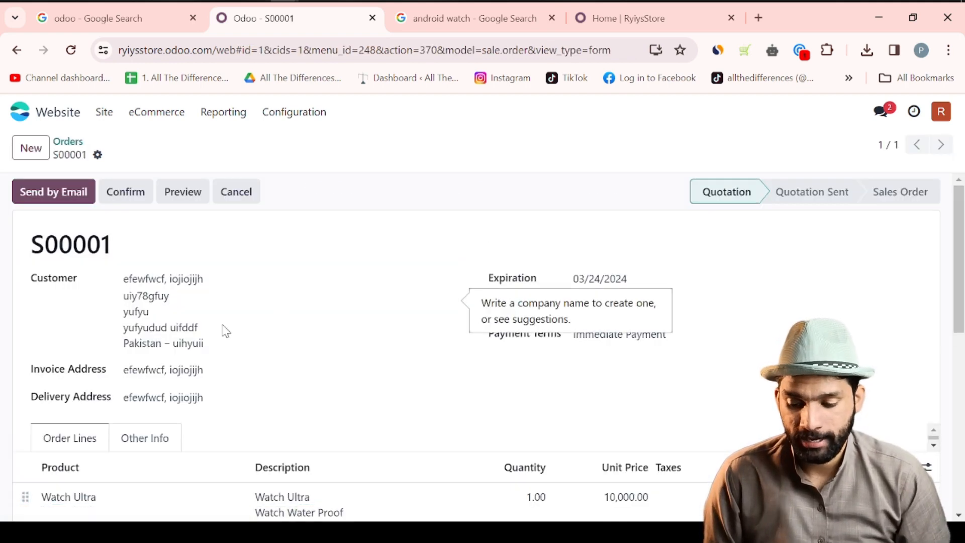
- Review S00001's order lines, then preview the 10,000.00 Rs. quotation as the customer sees it
left_click(129, 279)
left_click(434, 206)
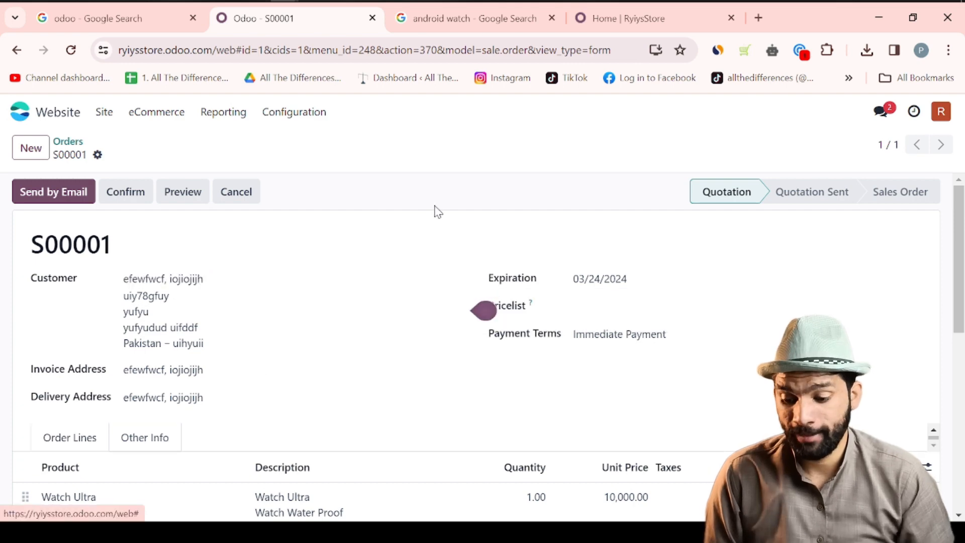
scroll(267, 324, "down", 1)
scroll(269, 327, "down", 5)
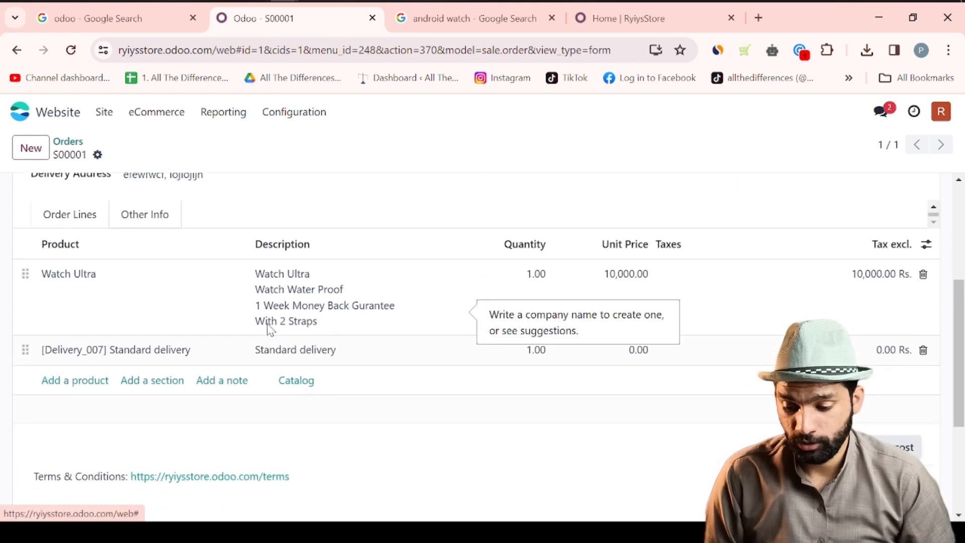
scroll(267, 327, "up", 5)
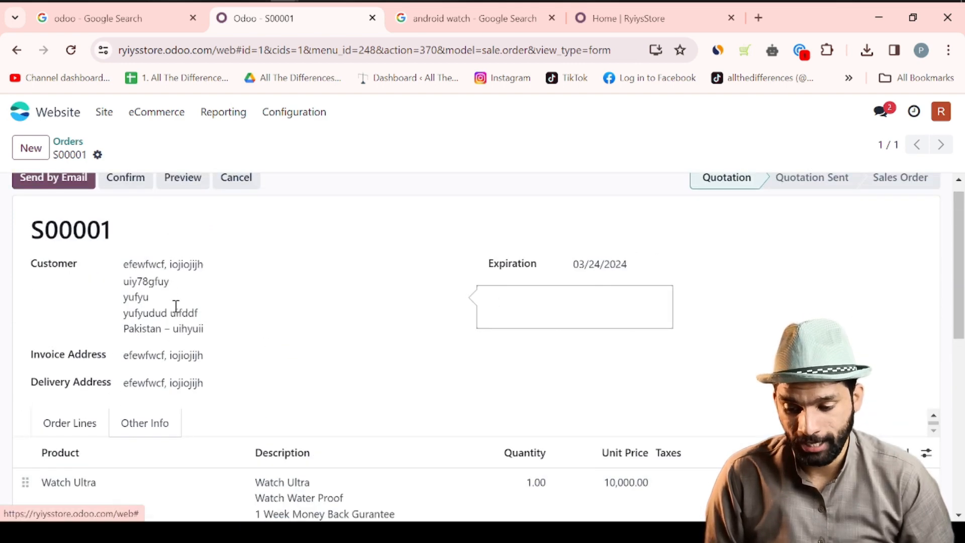
scroll(171, 327, "up", 1)
left_click(194, 191)
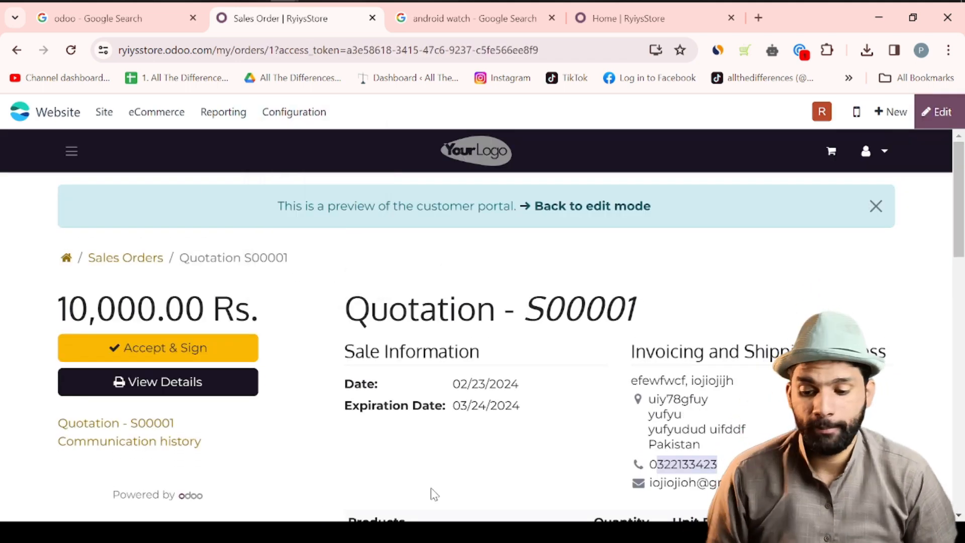
- Install the Wire Transfer provider from Payment Providers and set its state to Enabled
left_click(290, 113)
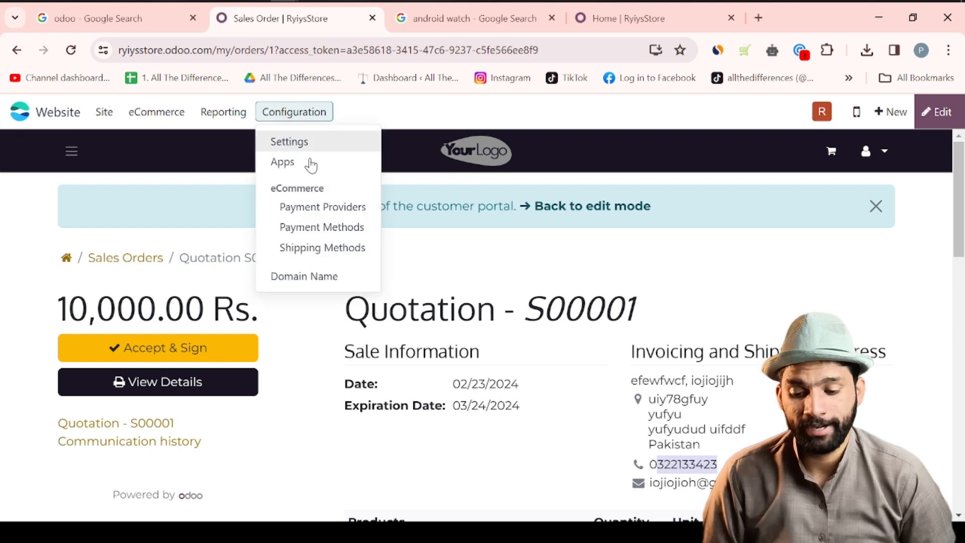
left_click(316, 209)
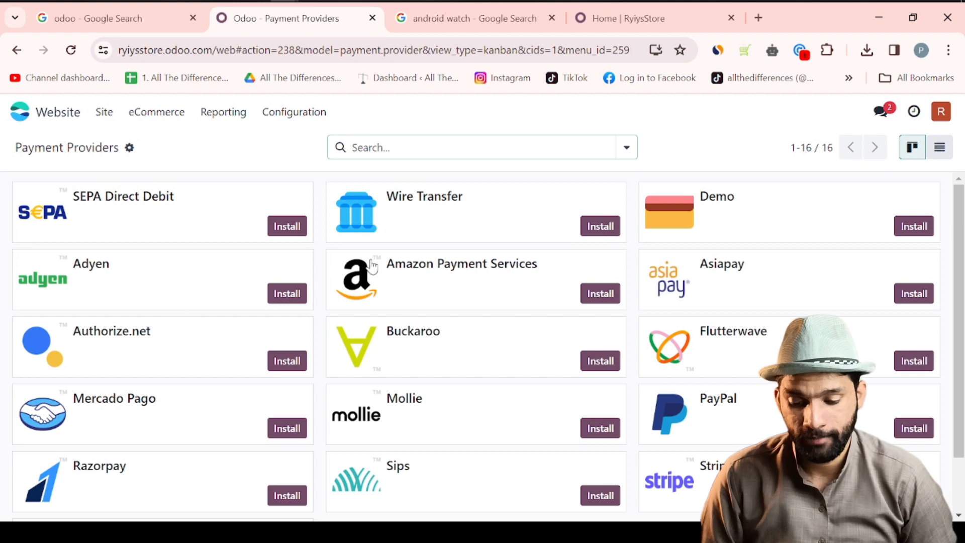
scroll(383, 389, "down", 2)
scroll(525, 299, "up", 2)
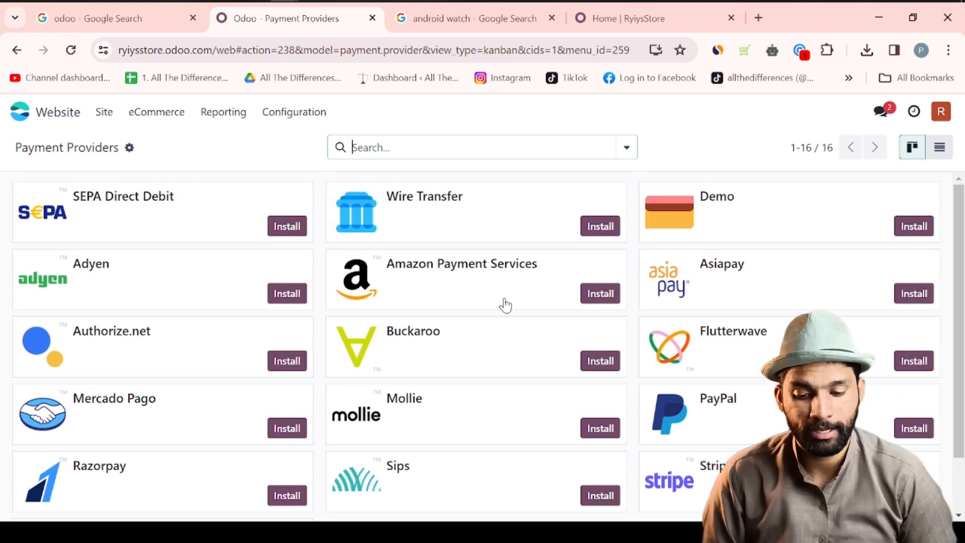
left_click(614, 235)
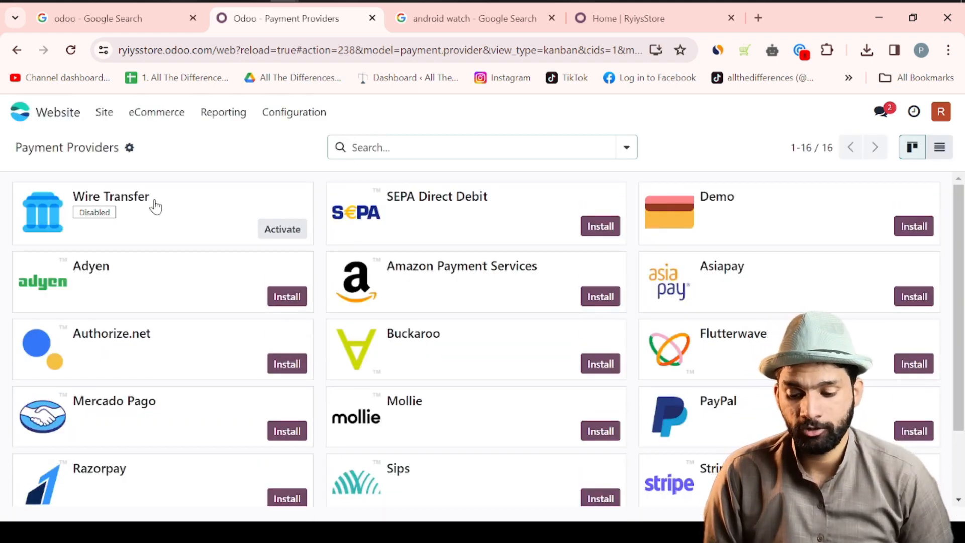
left_click(282, 229)
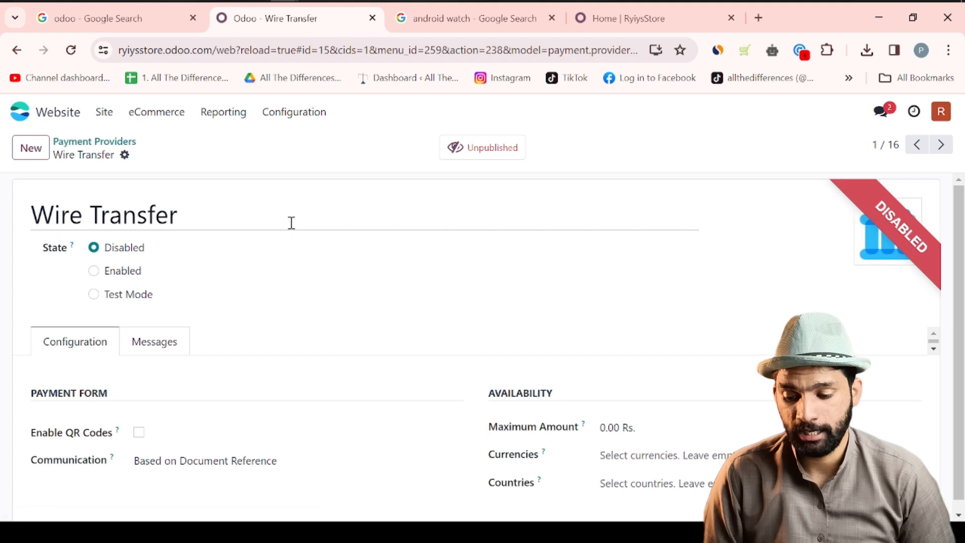
left_click(93, 272)
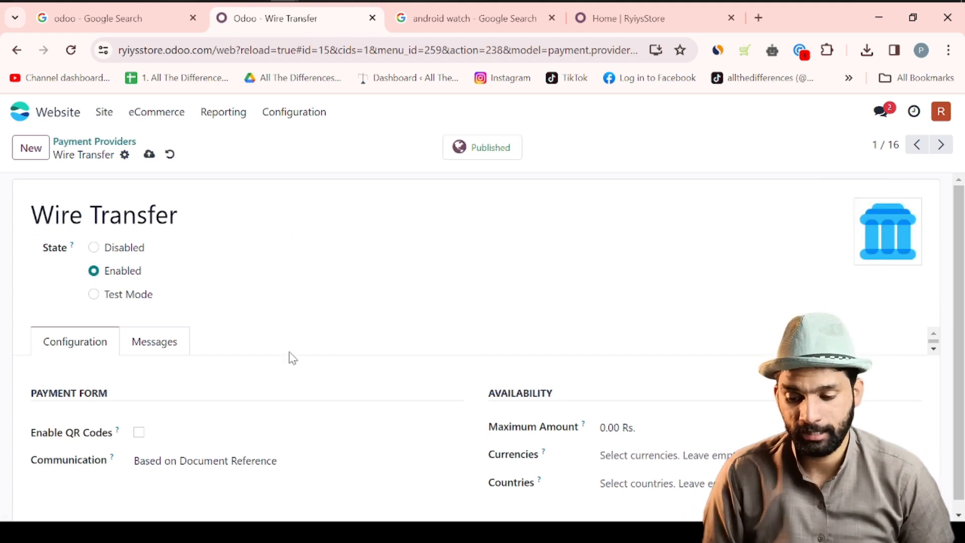
scroll(291, 358, "down", 1)
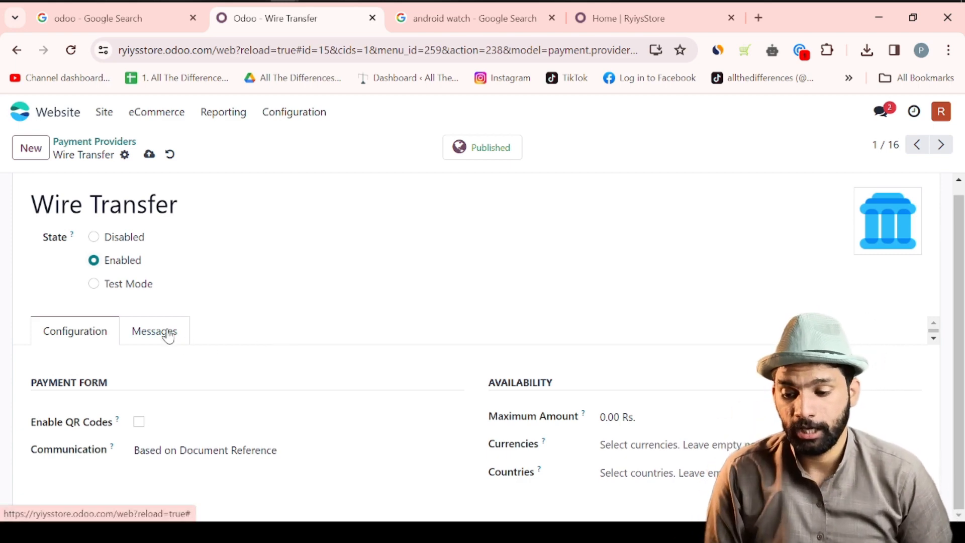
- Create a new payment provider named 'Wire Transfer' and set it to Enabled
left_click(36, 149)
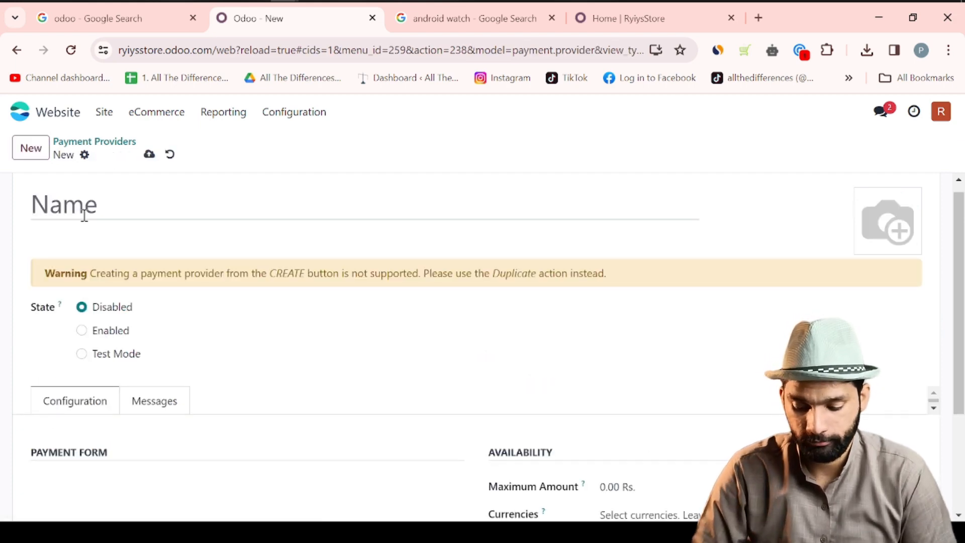
type("Wire Tera")
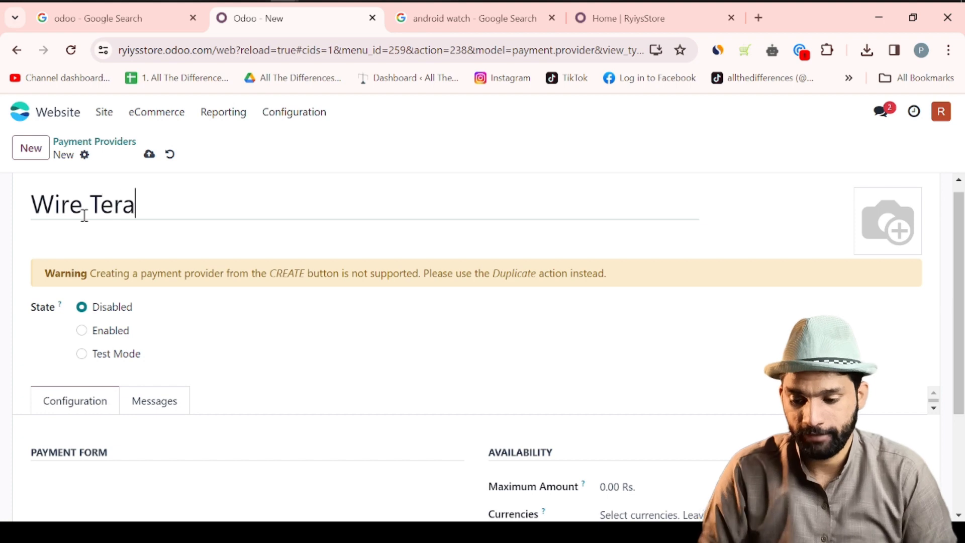
type("nsfer")
left_click(112, 206)
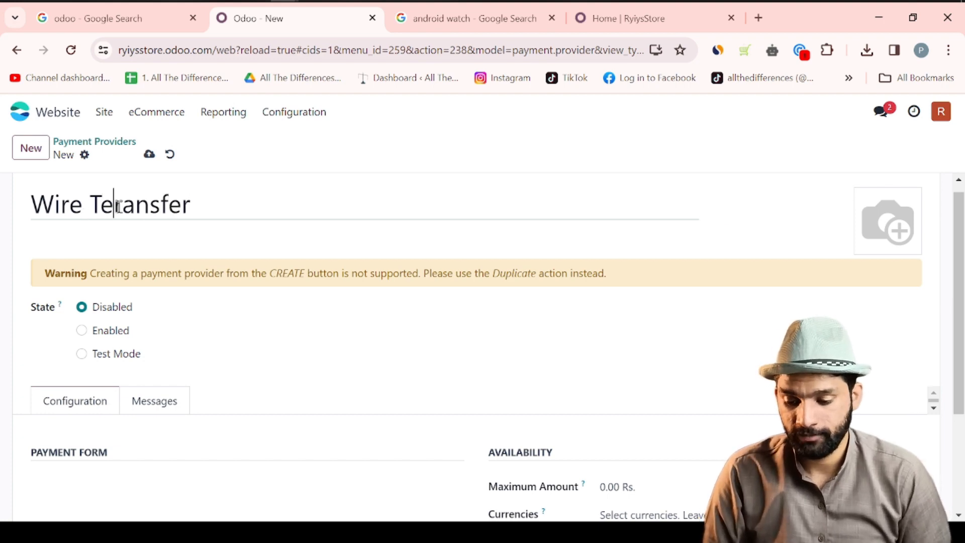
key("BackSpace")
scroll(150, 292, "down", 1)
scroll(150, 292, "down", 2)
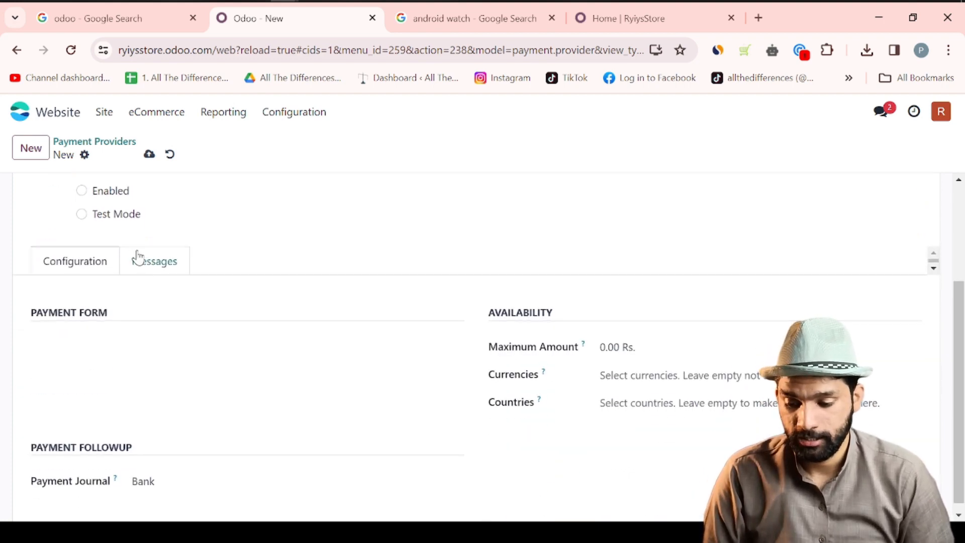
scroll(136, 255, "up", 2)
left_click(82, 271)
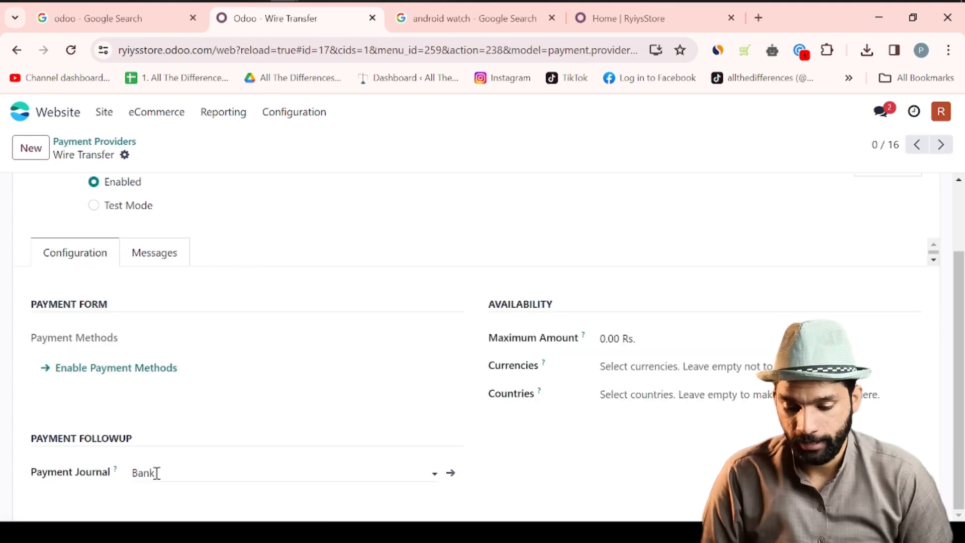
- Open the details of its Bank payment journal
left_click(157, 473)
left_click(483, 447)
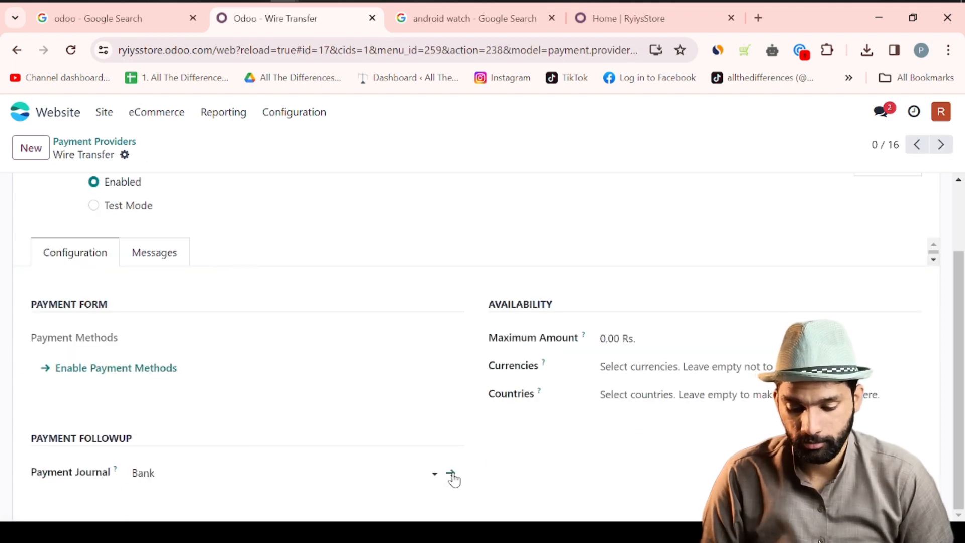
left_click(451, 474)
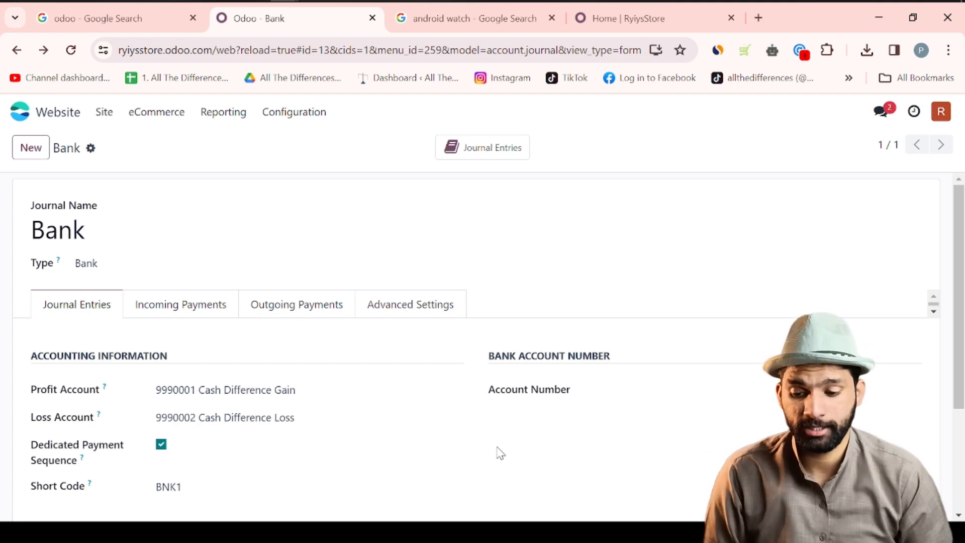
- Create a new shipping method named 'Leopards'
left_click(270, 112)
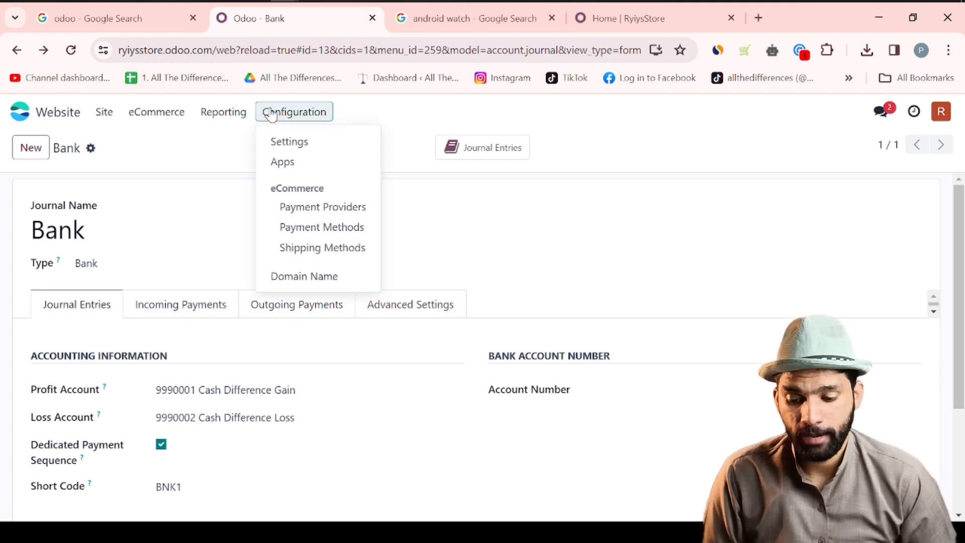
left_click(312, 247)
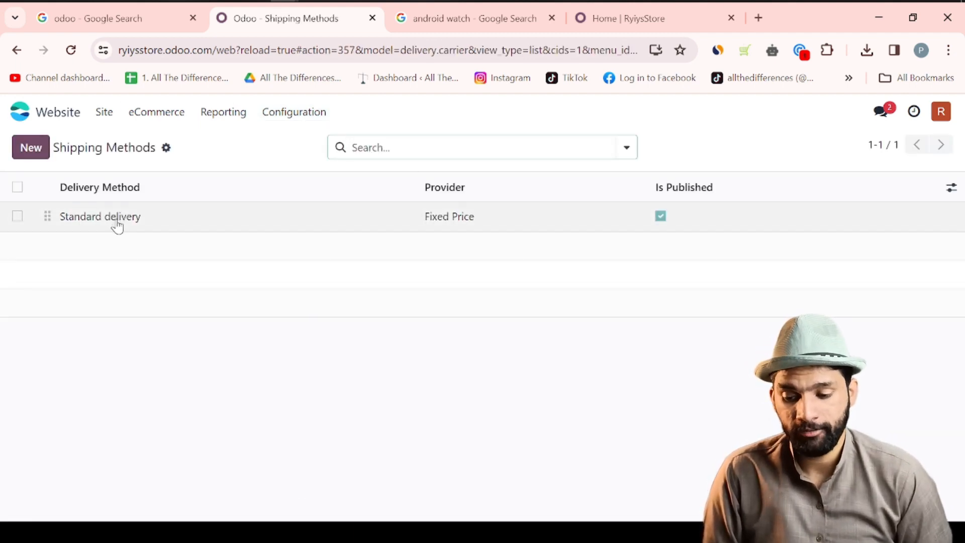
left_click(30, 147)
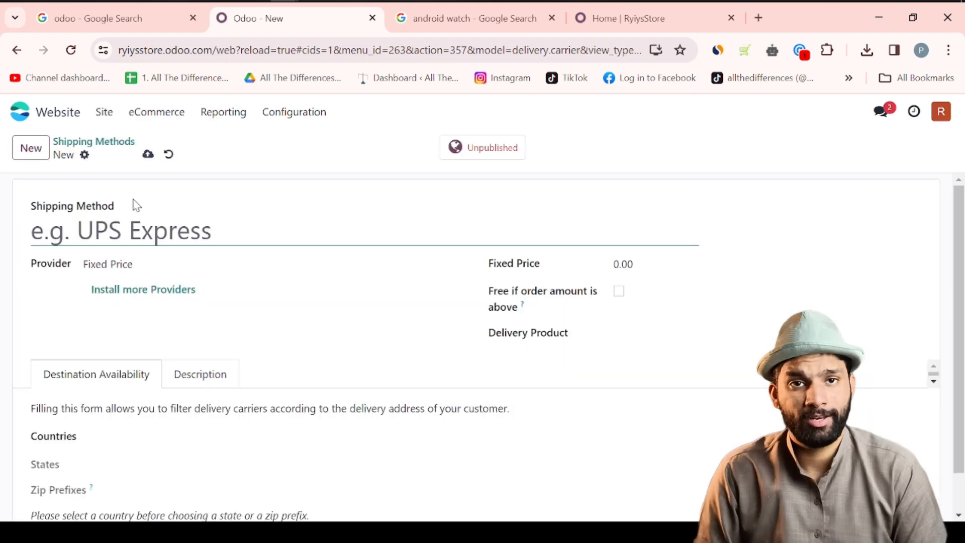
type("Le")
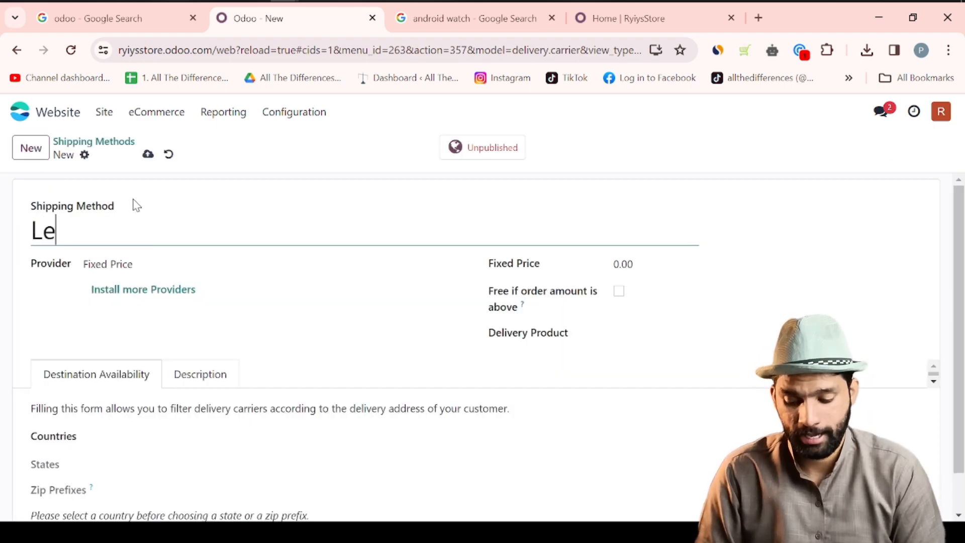
type("opars")
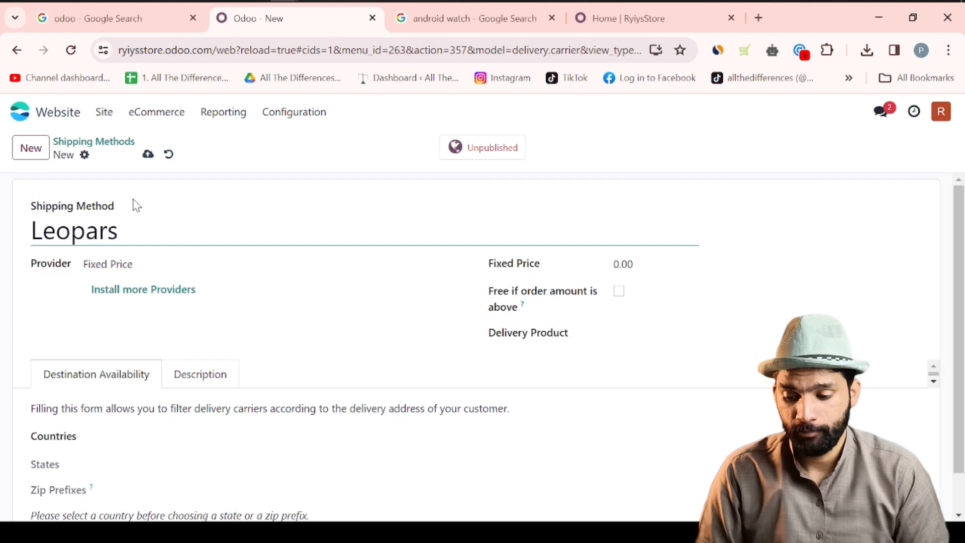
key("Home")
left_click(134, 225)
type("ds")
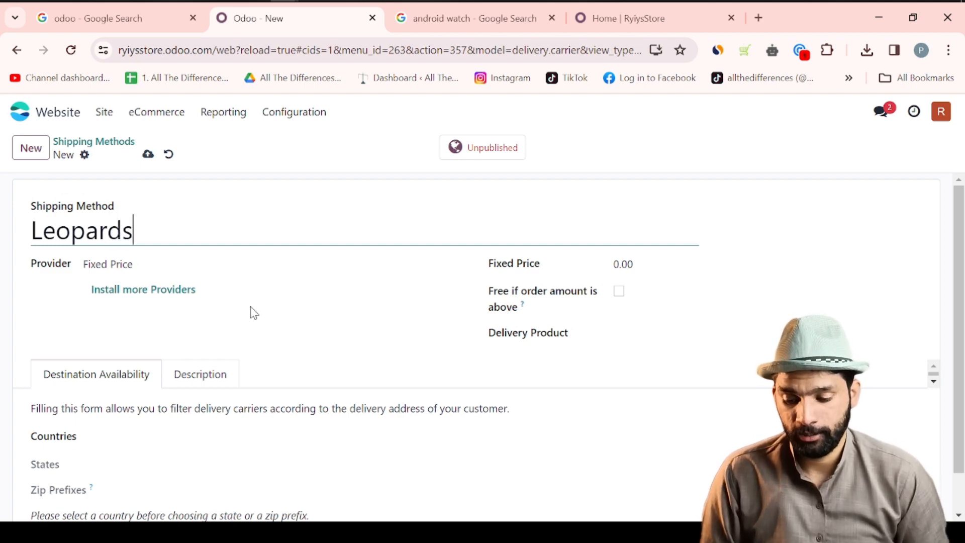
- Give Leopards a 10,000 fixed price, free above an order amount, delivery product Watch Ulta Pro, then publish and save
scroll(251, 312, "down", 2)
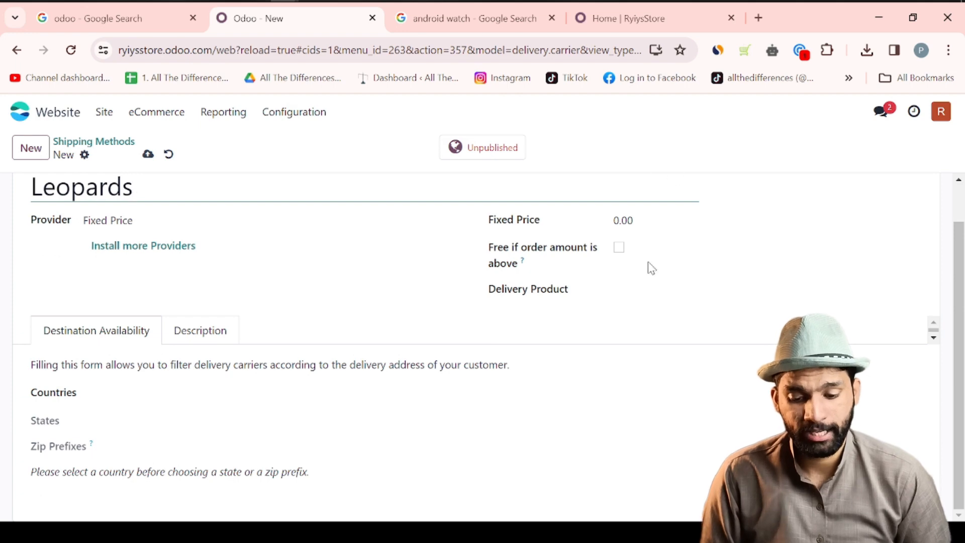
left_click(622, 220)
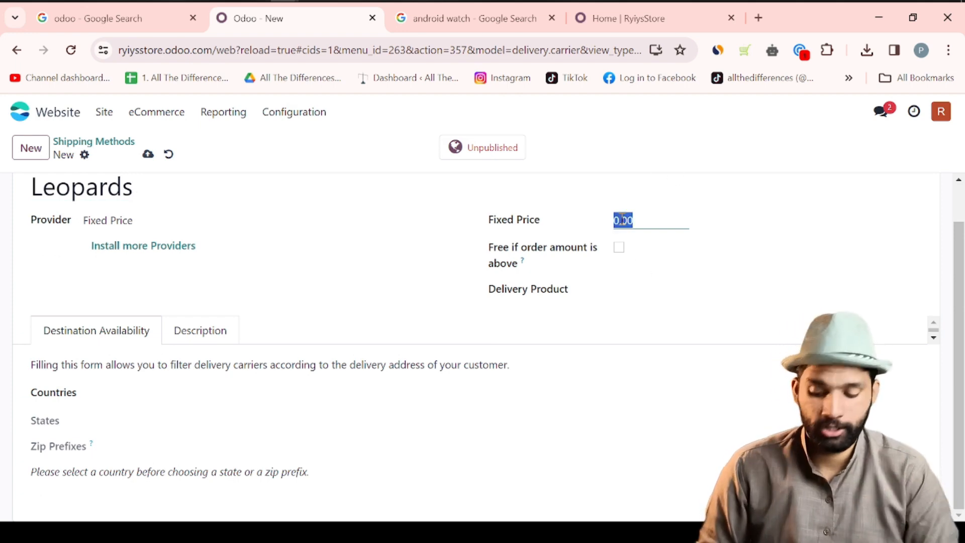
type("10")
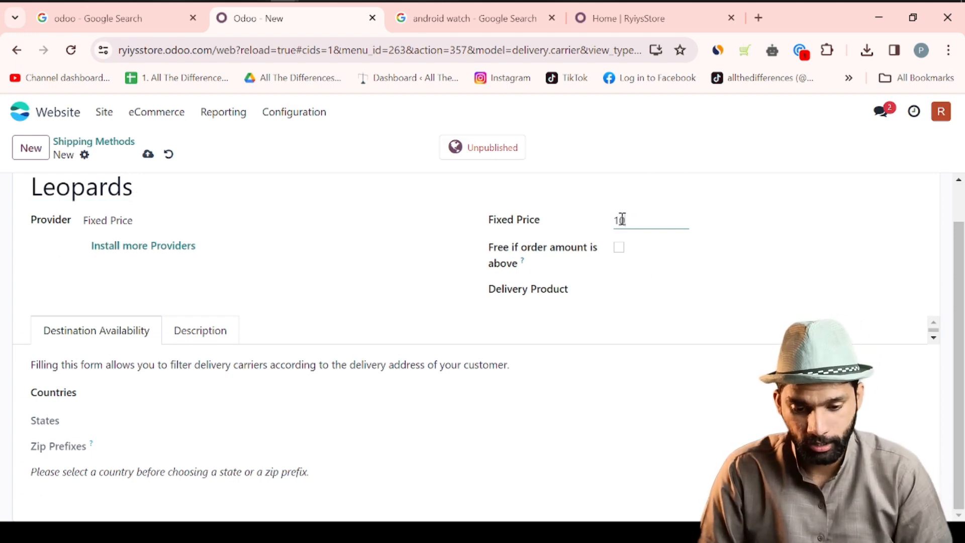
type(",000")
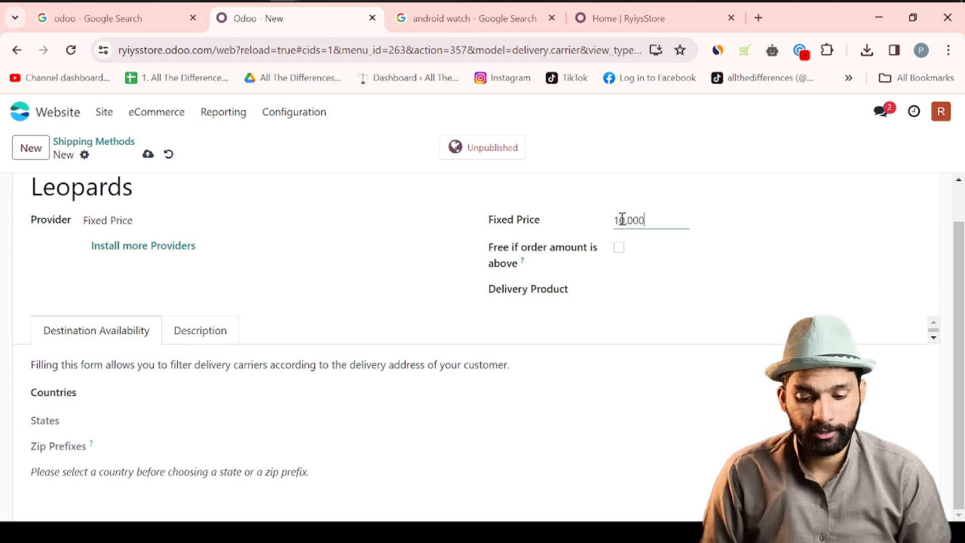
left_click(618, 249)
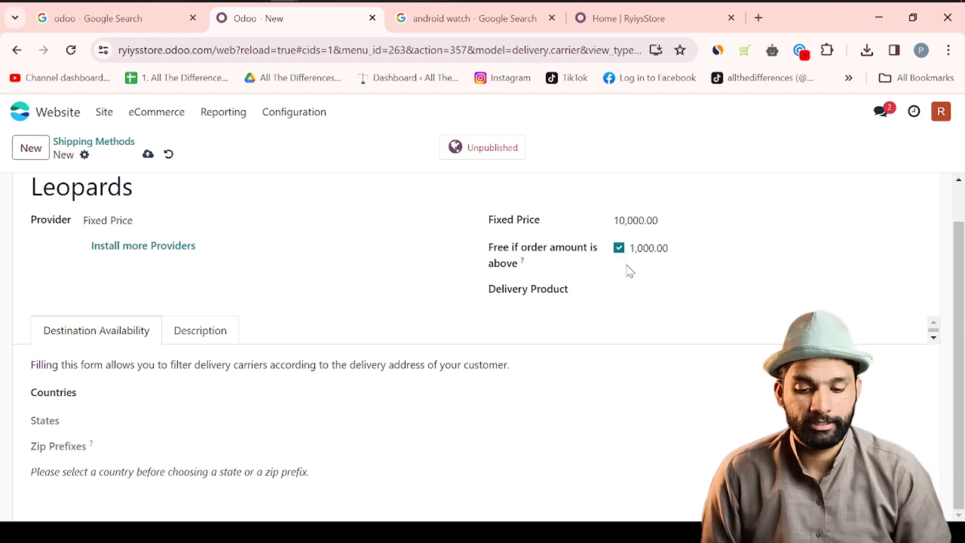
left_click(457, 147)
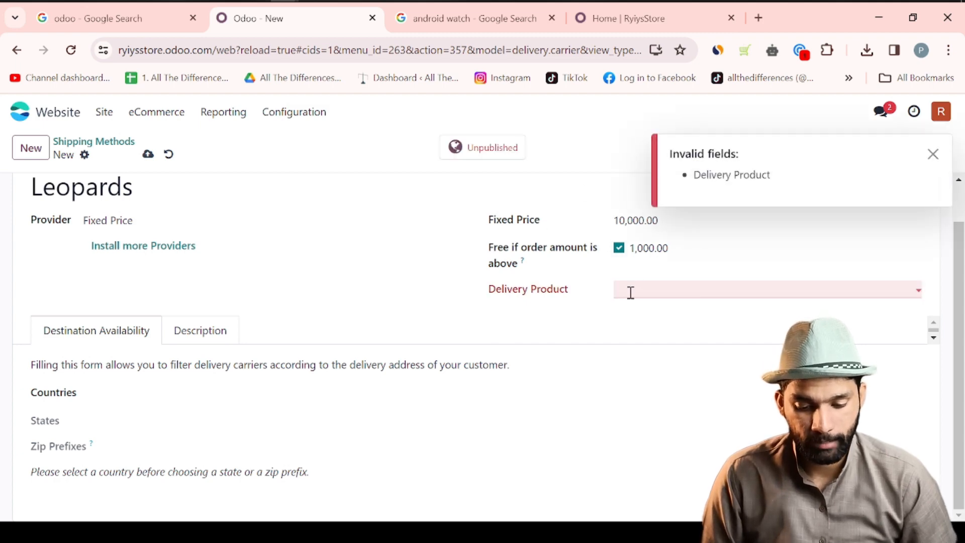
left_click(648, 290)
left_click(715, 338)
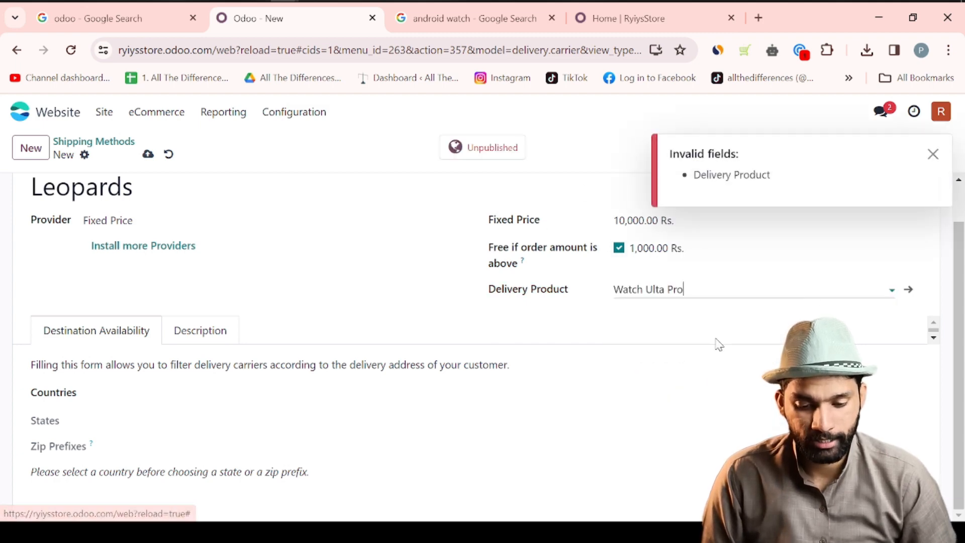
left_click(485, 151)
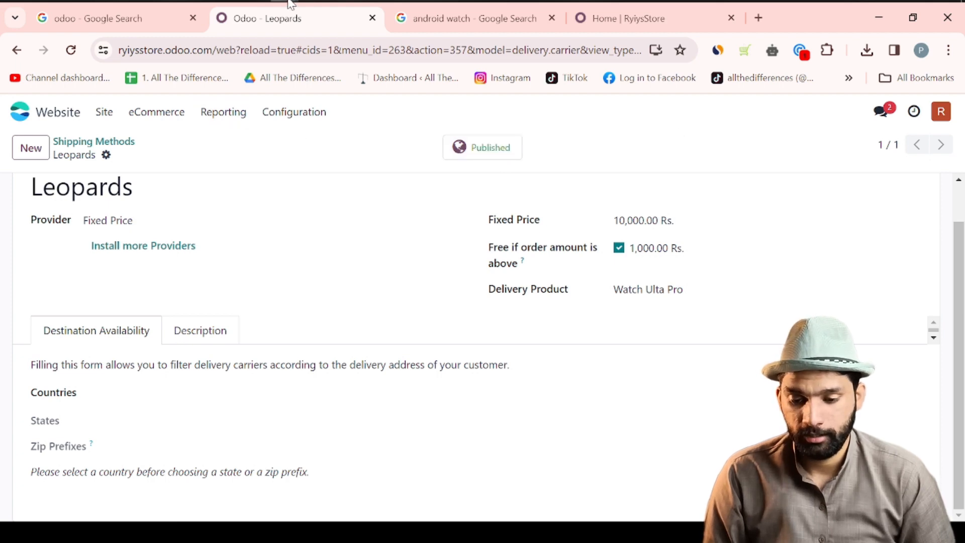
mouse_move(291, 2)
left_click(447, 30)
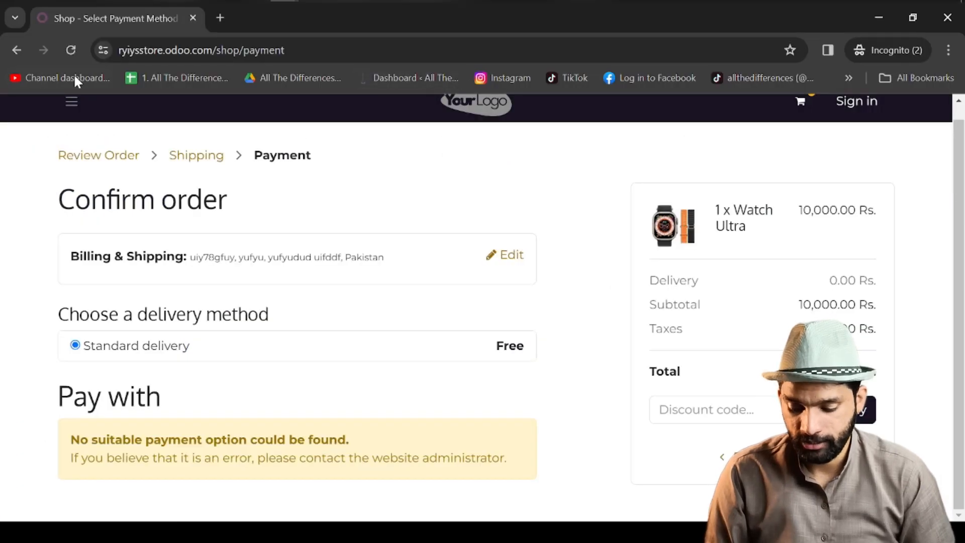
- Reload the visitor checkout and choose Leopards instead of Standard delivery
left_click(70, 50)
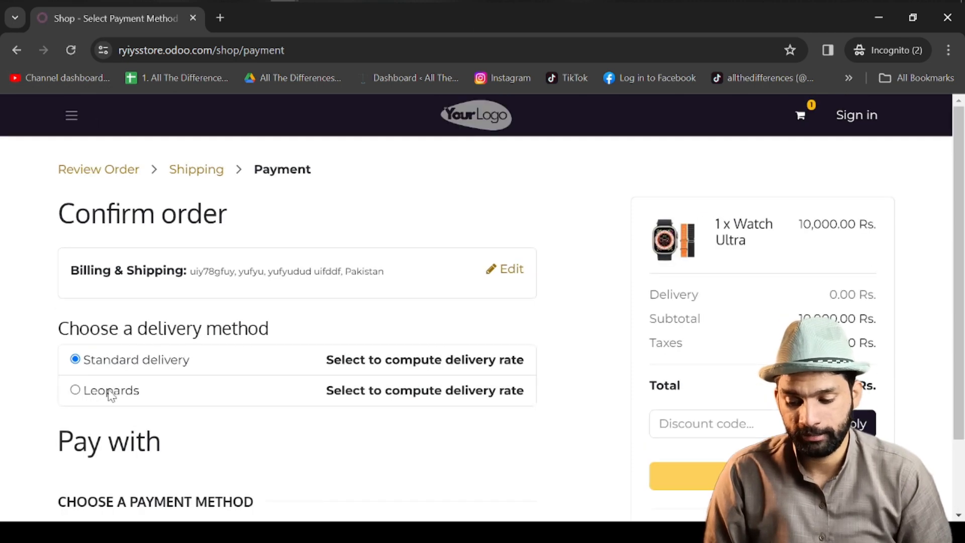
left_click(76, 390)
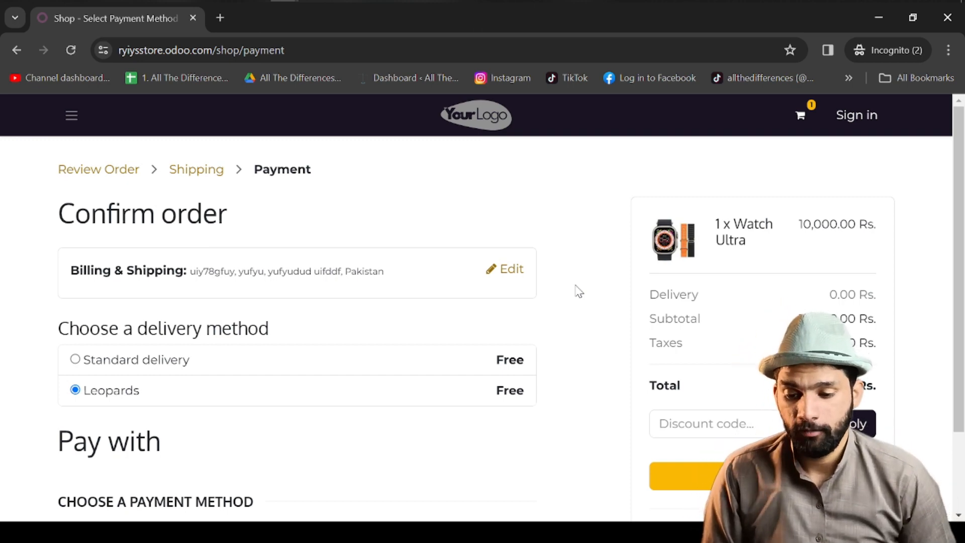
- In the store window, remove 'shop' from the address to load the homepage
mouse_move(284, 3)
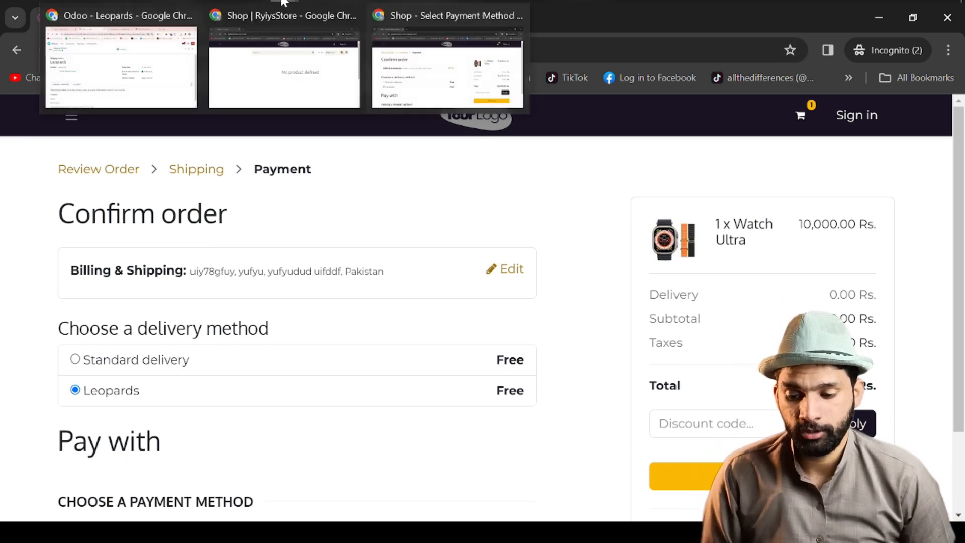
left_click(281, 60)
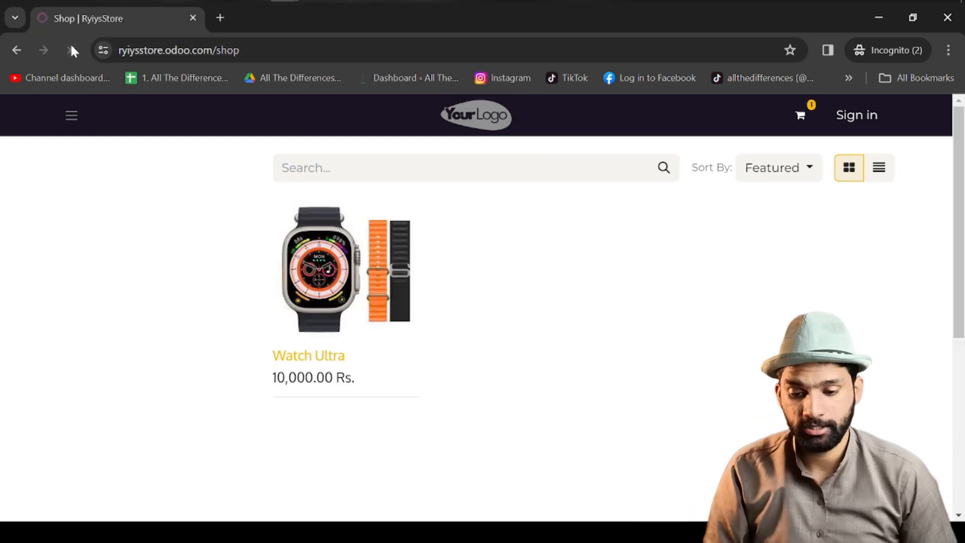
left_click(444, 44)
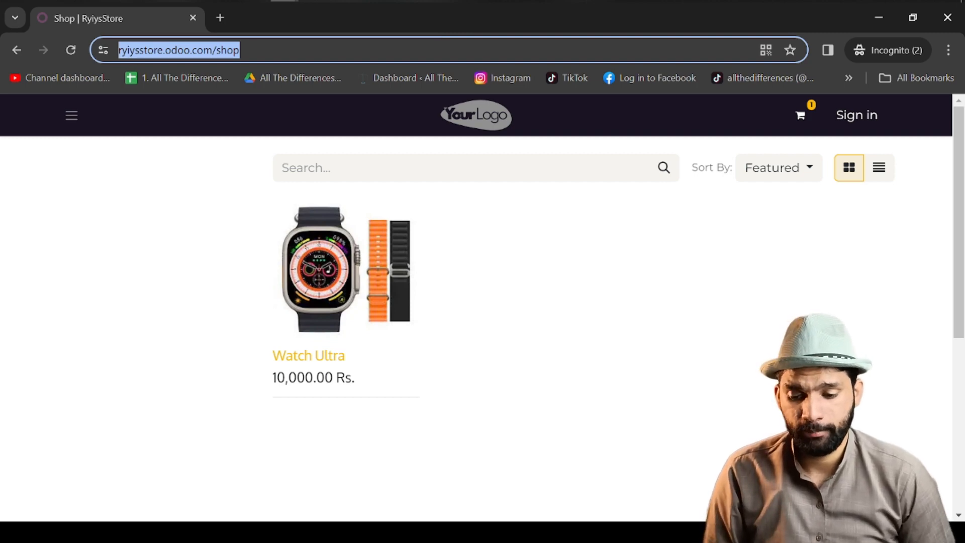
left_click(270, 53)
left_click_drag(270, 56, 216, 55)
key("BackSpace")
key("Return")
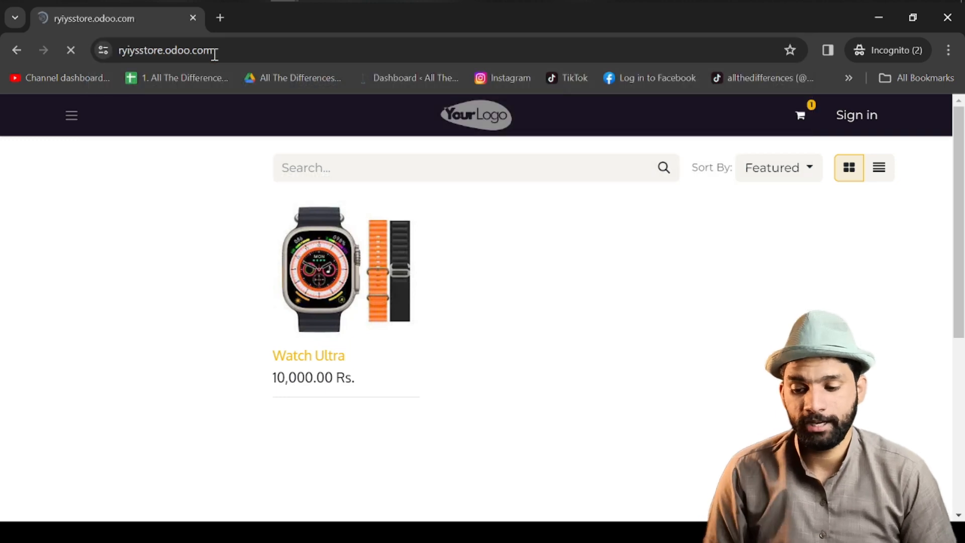
- Open Watch Ultra from the Shop page, copy its URL, and return to the Odoo backend
left_click(72, 115)
left_click(30, 225)
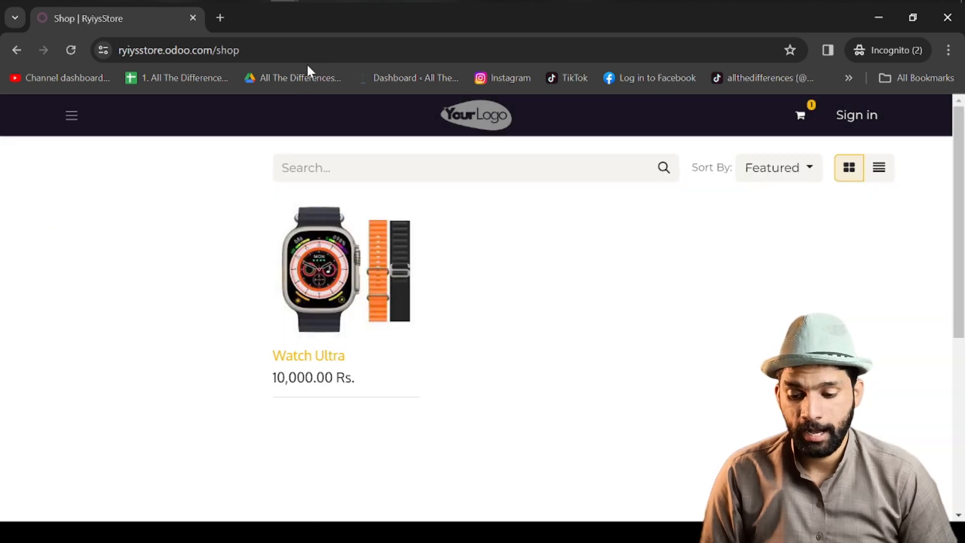
left_click(320, 235)
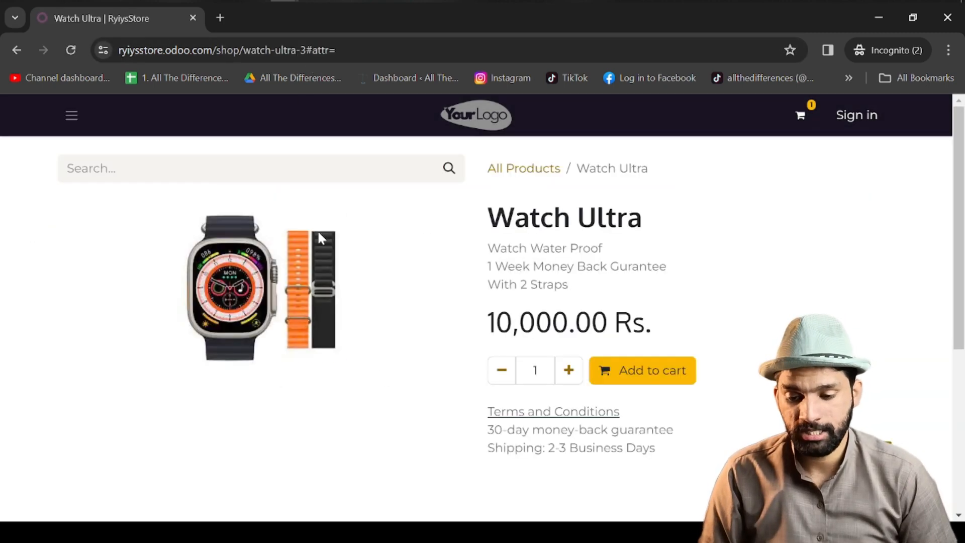
left_click(365, 48)
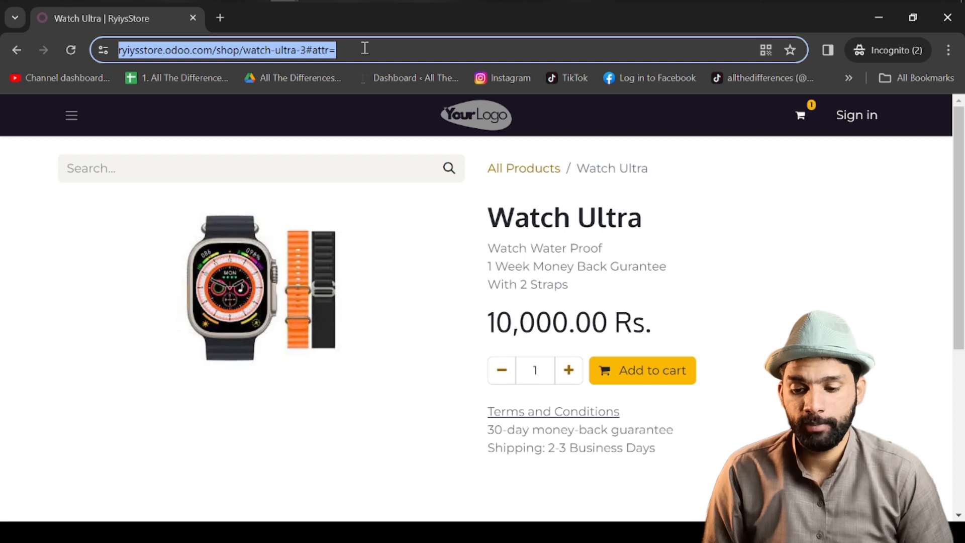
key("alt+Tab")
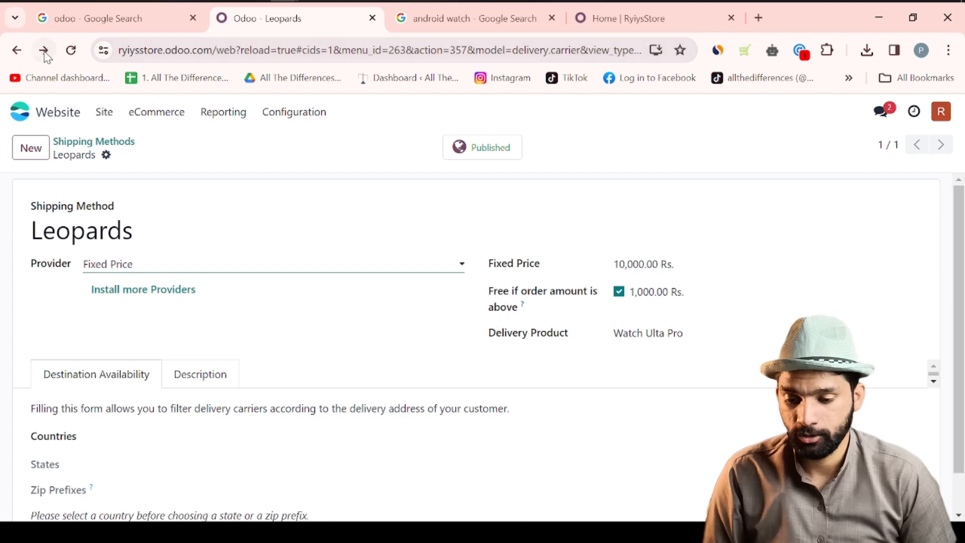
- Back in the website preview, try the homepage's existing Shop Now button
left_click(17, 50)
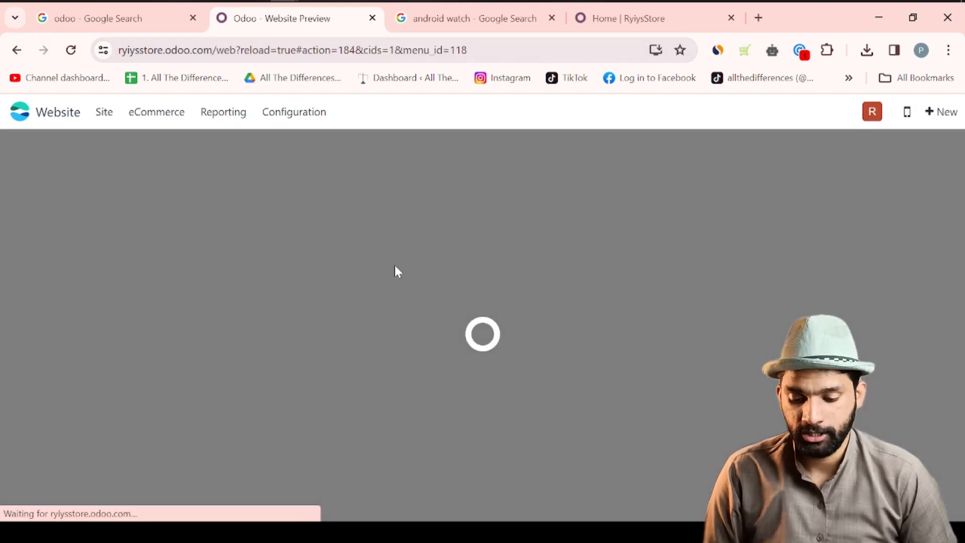
scroll(327, 387, "down", 8)
scroll(329, 388, "down", 10)
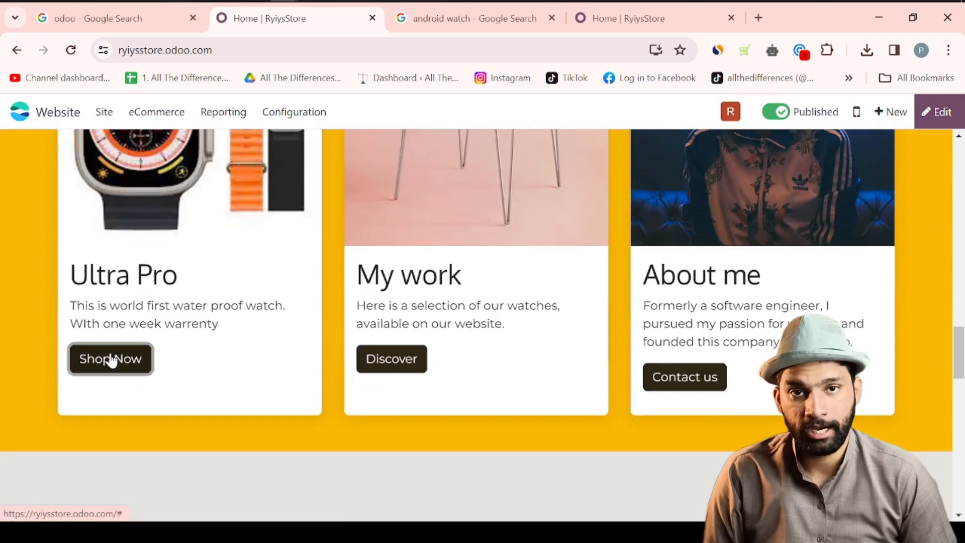
left_click(111, 359)
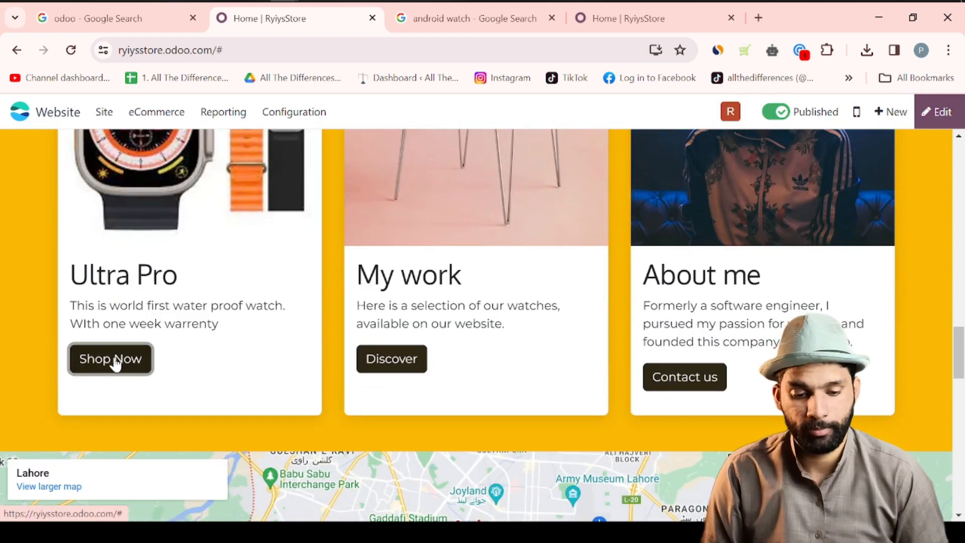
- Link the Shop Now button to the pasted Watch Ultra URL, save, and follow it to test
left_click(941, 114)
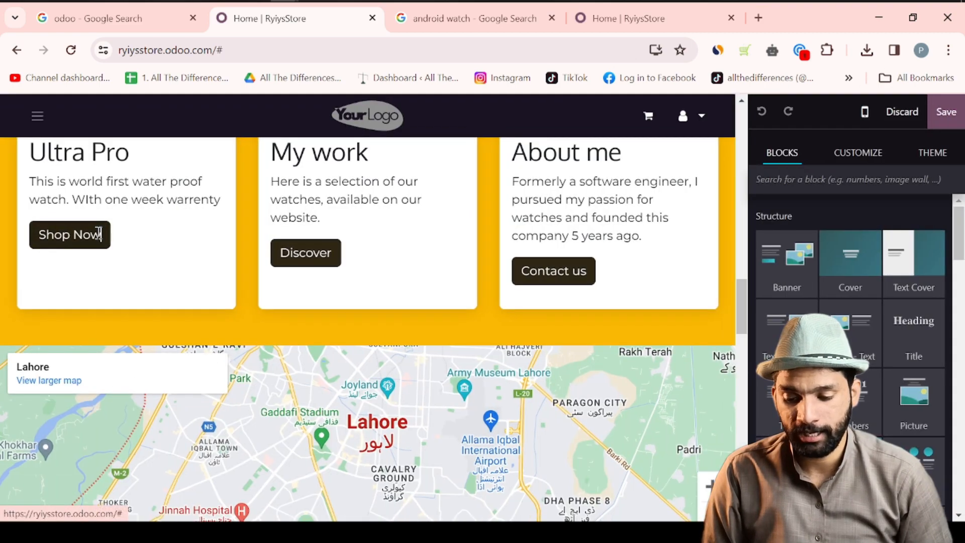
left_click(98, 233)
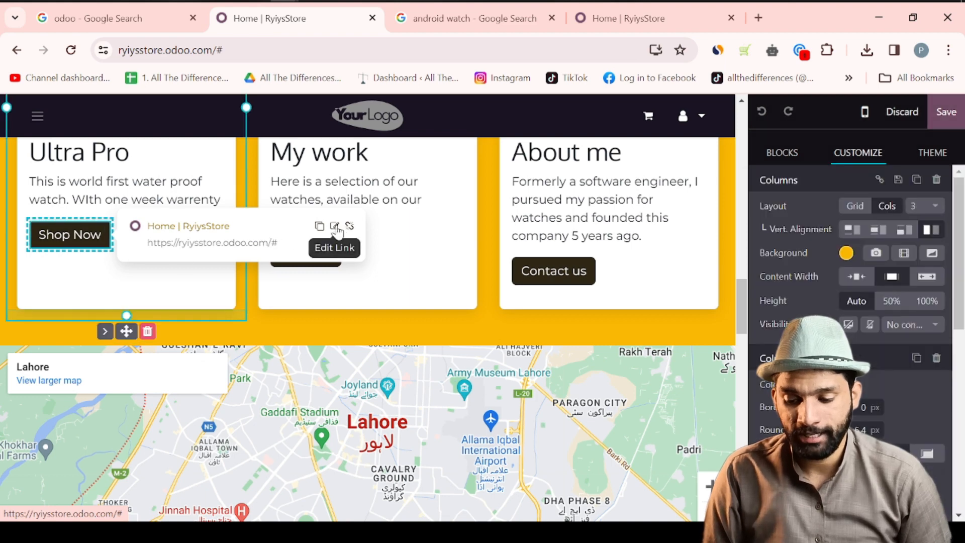
left_click(334, 226)
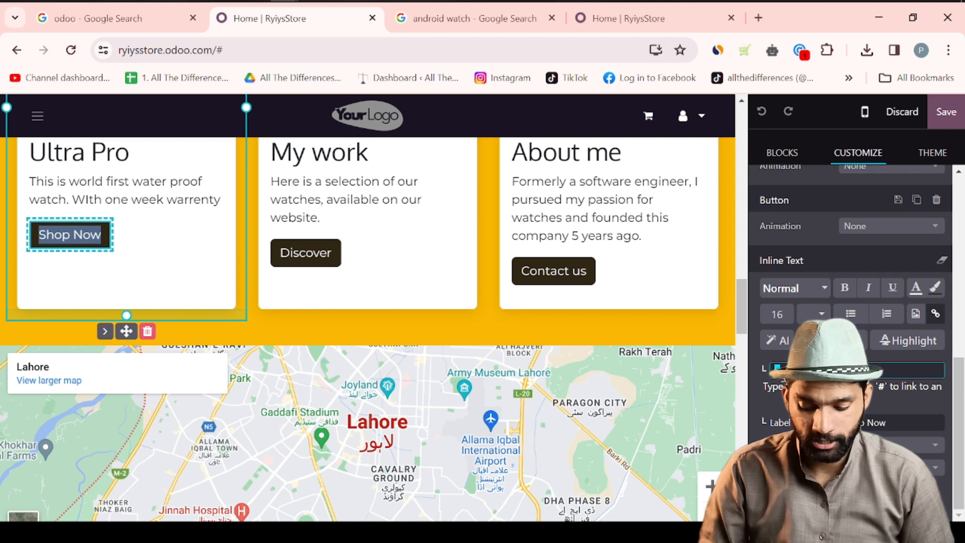
key("ctrl+v")
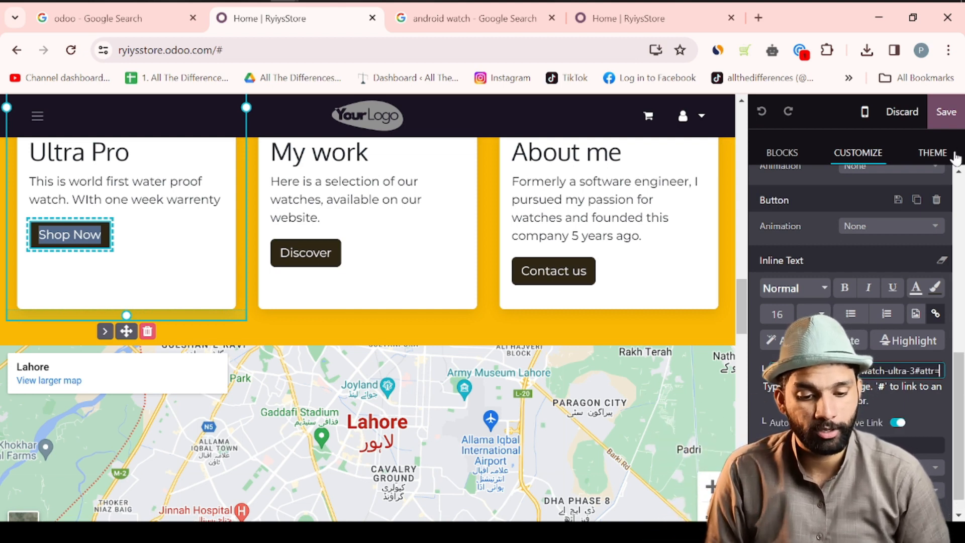
left_click(943, 124)
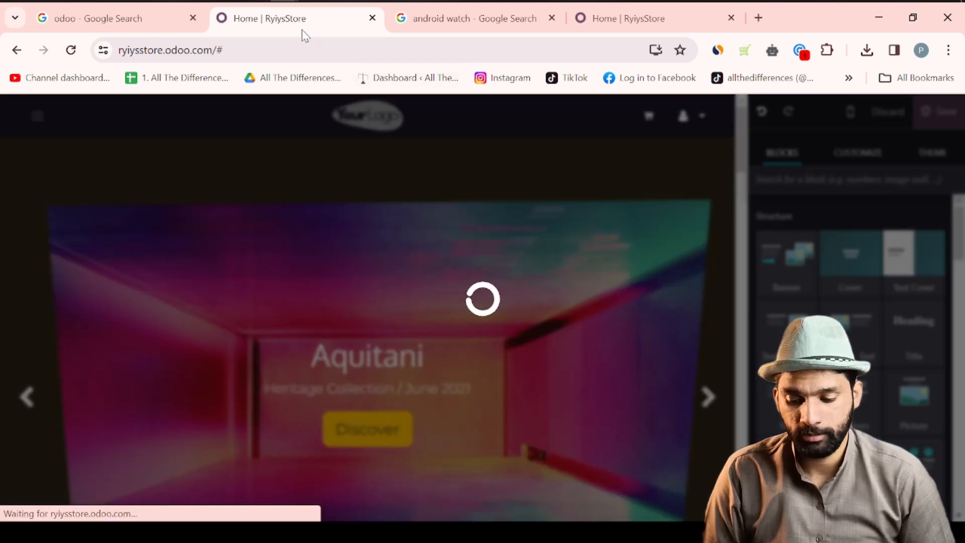
scroll(263, 231, "down", 10)
scroll(263, 231, "down", 10)
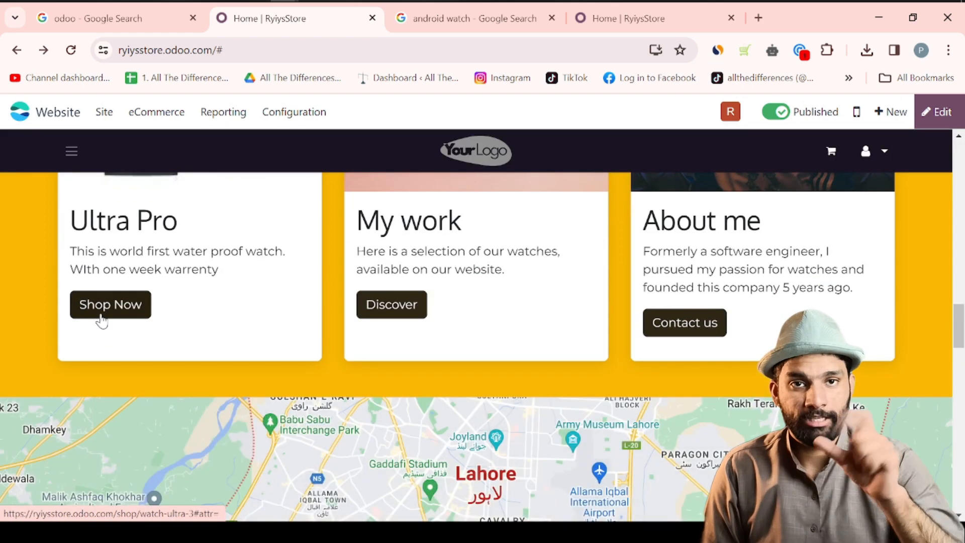
left_click(101, 321)
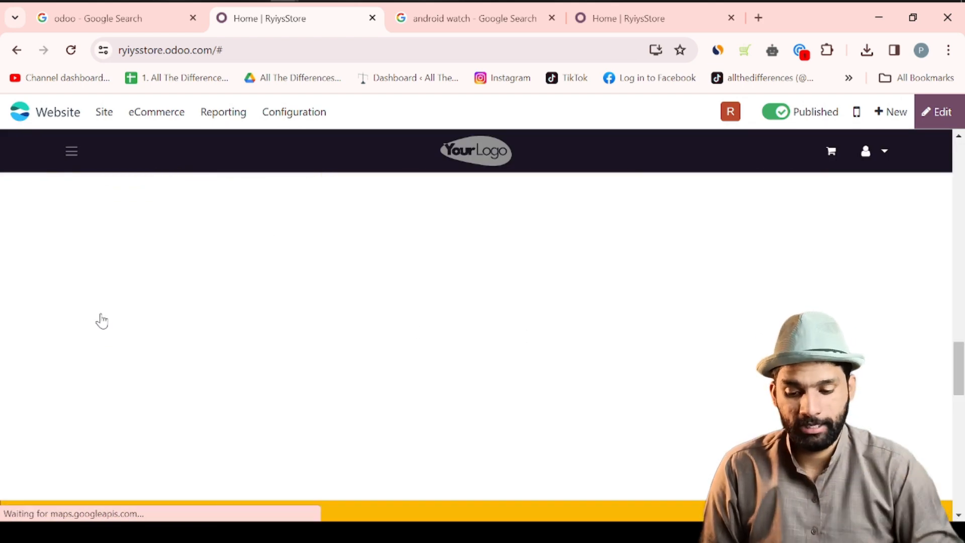